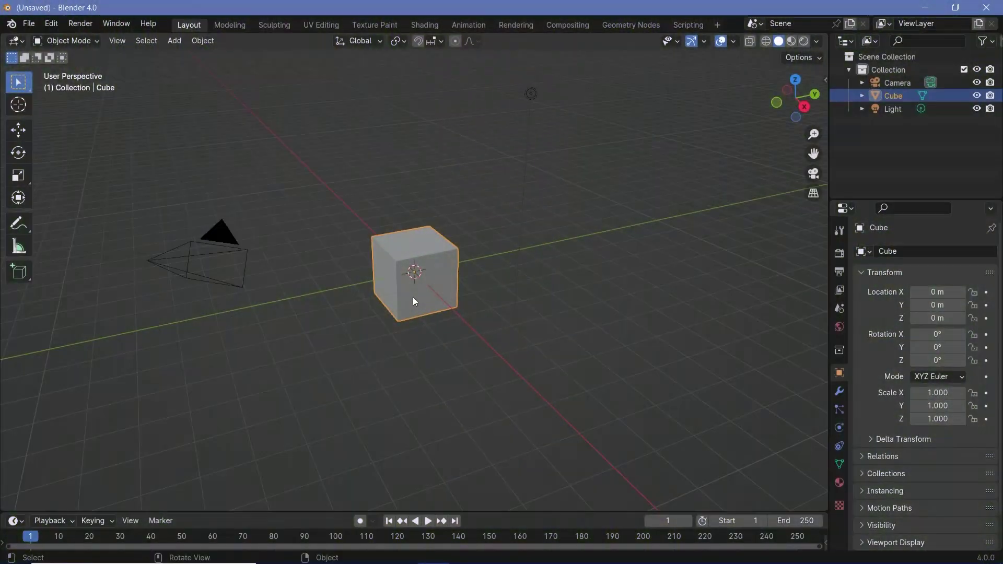
# Step: Delete the default cube and add a plane mesh at the scene origin
pyautogui.press('x')
pyautogui.click(413, 297)
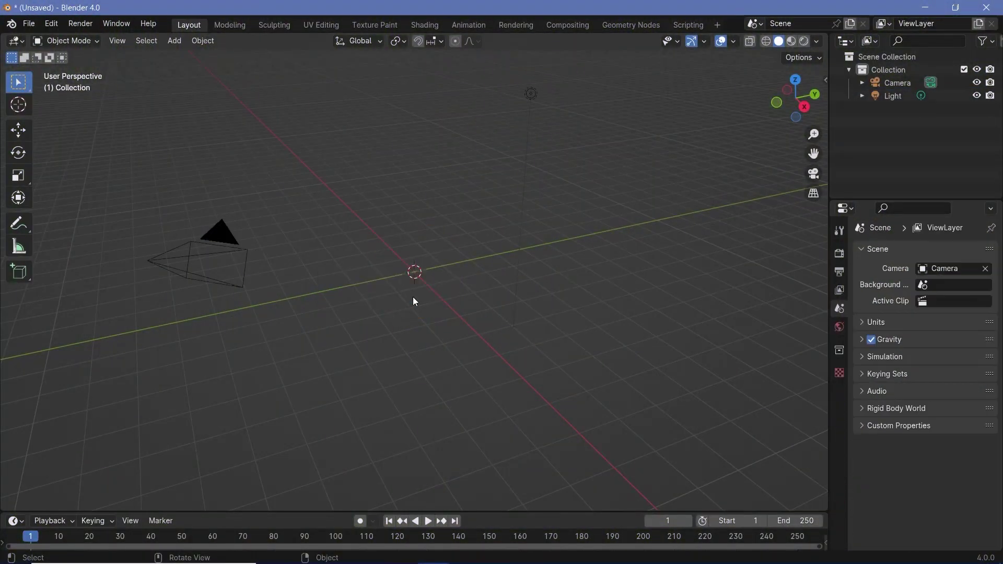
pyautogui.moveTo(376, 294); pyautogui.dragTo(459, 308, button='middle')
pyautogui.hotkey('shift', 'a')
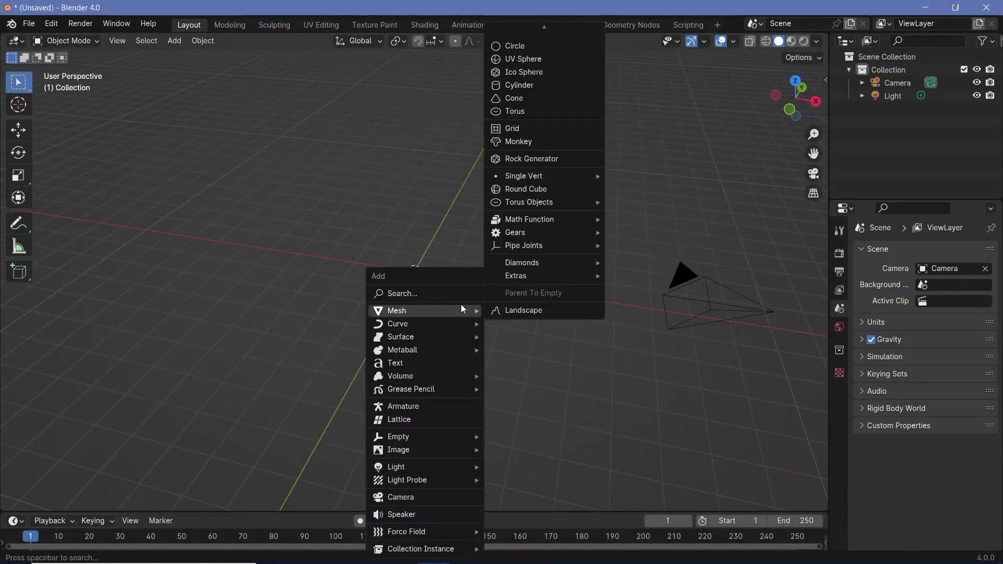
pyautogui.write('plane')
pyautogui.click(545, 327)
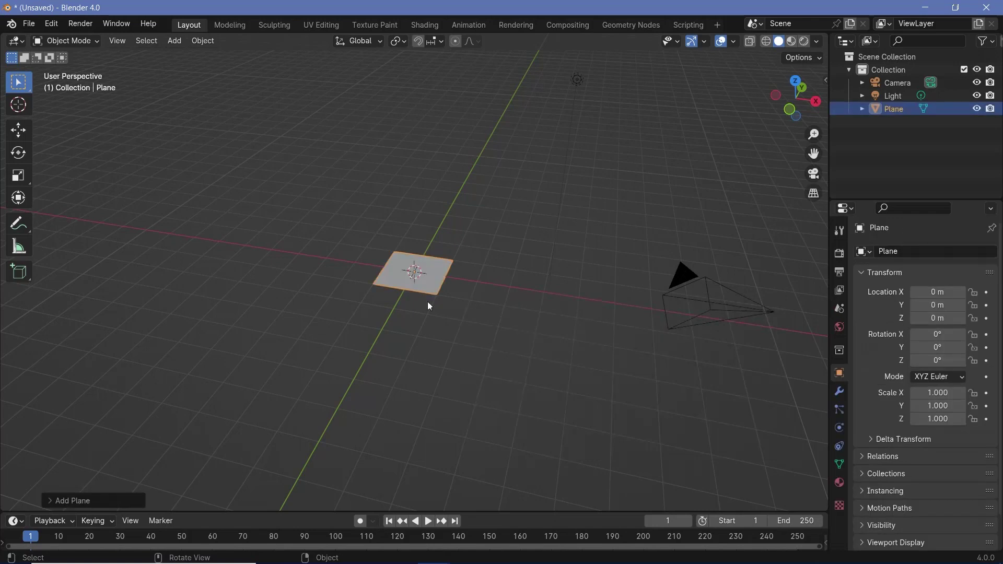
# Step: Scale the plane uniformly by a factor of 5
pyautogui.moveTo(395, 269); pyautogui.dragTo(431, 286, button='middle')
pyautogui.press('s')
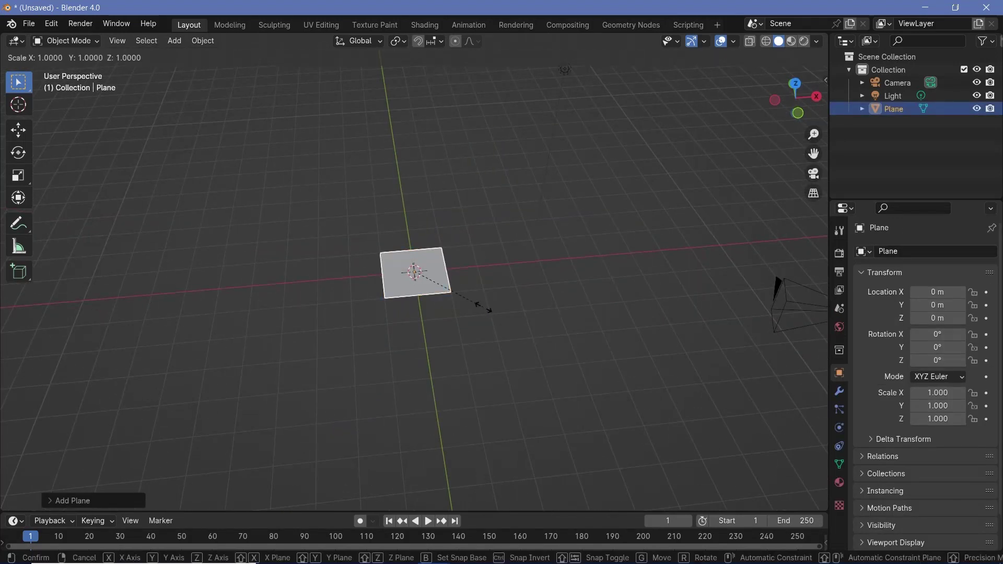
pyautogui.press('5')
pyautogui.press('Return')
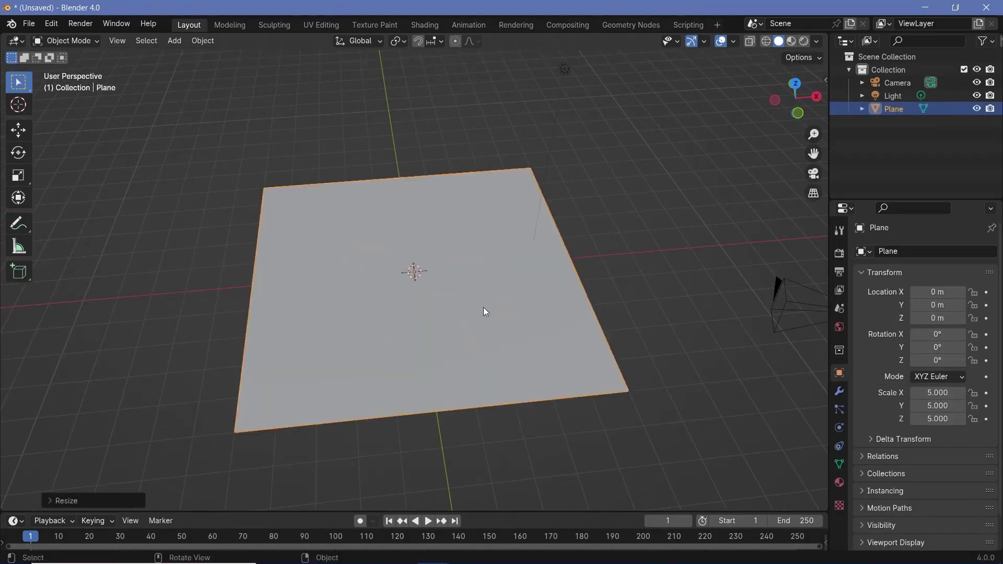
pyautogui.press('s')
pyautogui.press('x')
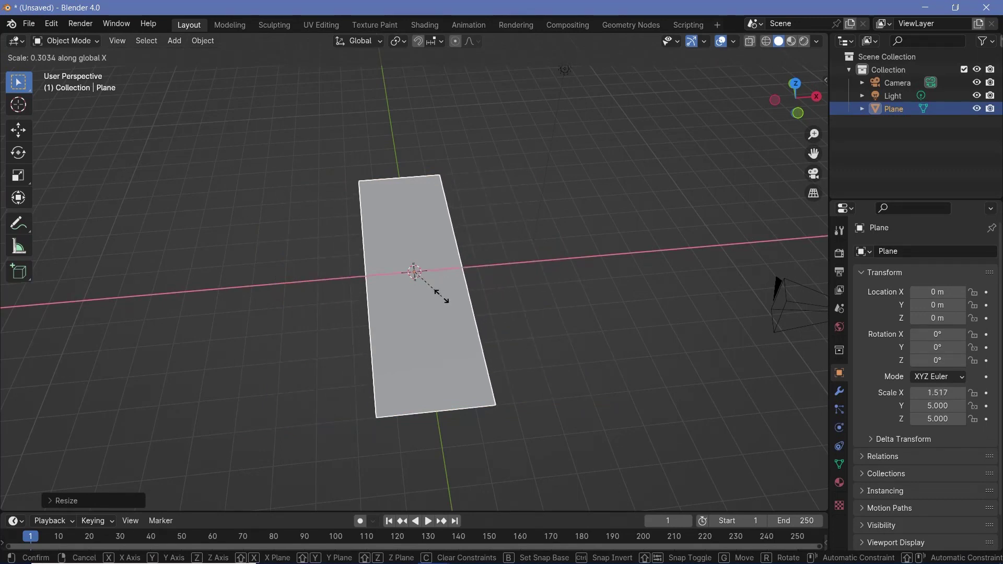
pyautogui.press('Escape')
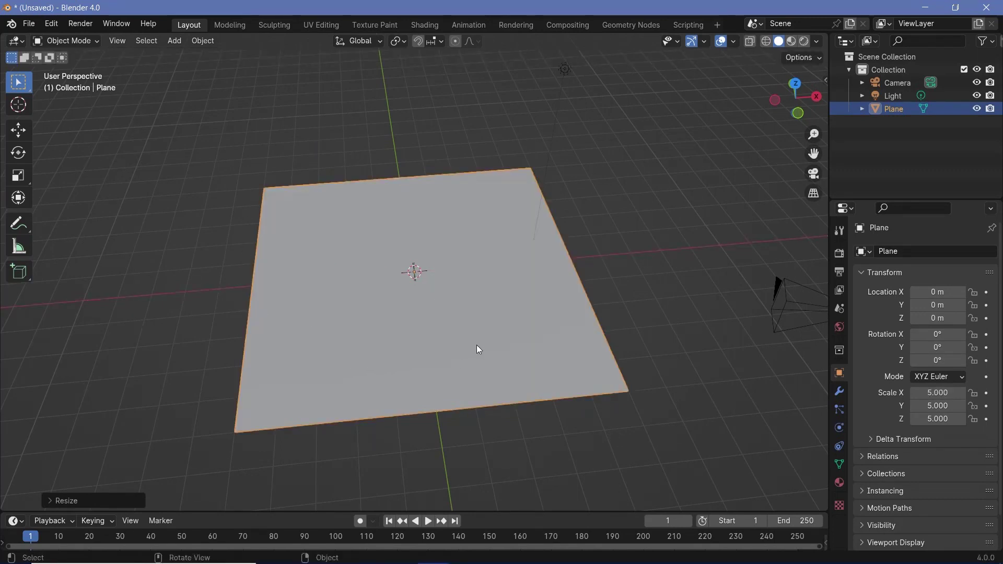
# Step: Switch the viewport to rendered shading and delete the default light from the scene
pyautogui.moveTo(503, 375); pyautogui.dragTo(492, 359, button='middle')
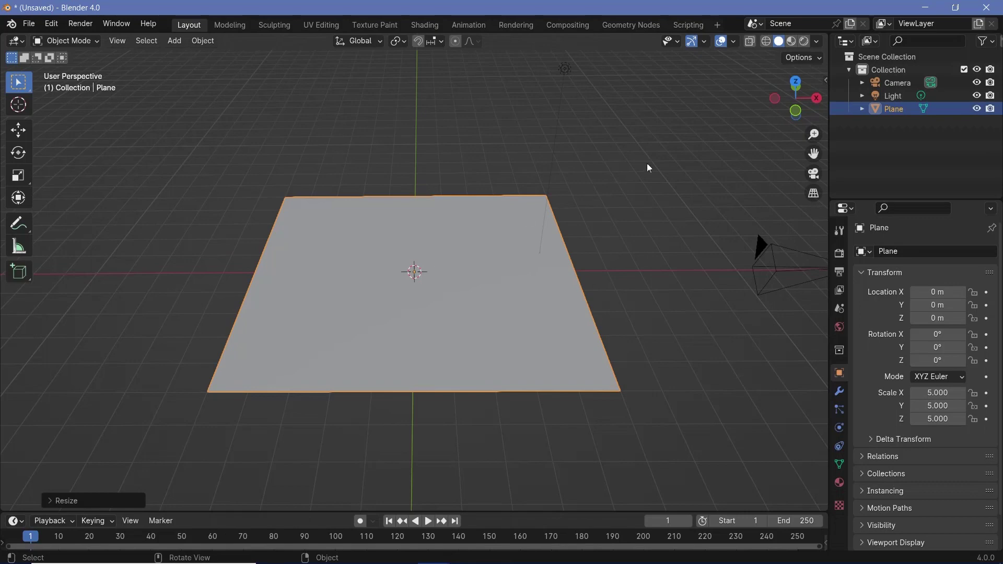
pyautogui.click(805, 46)
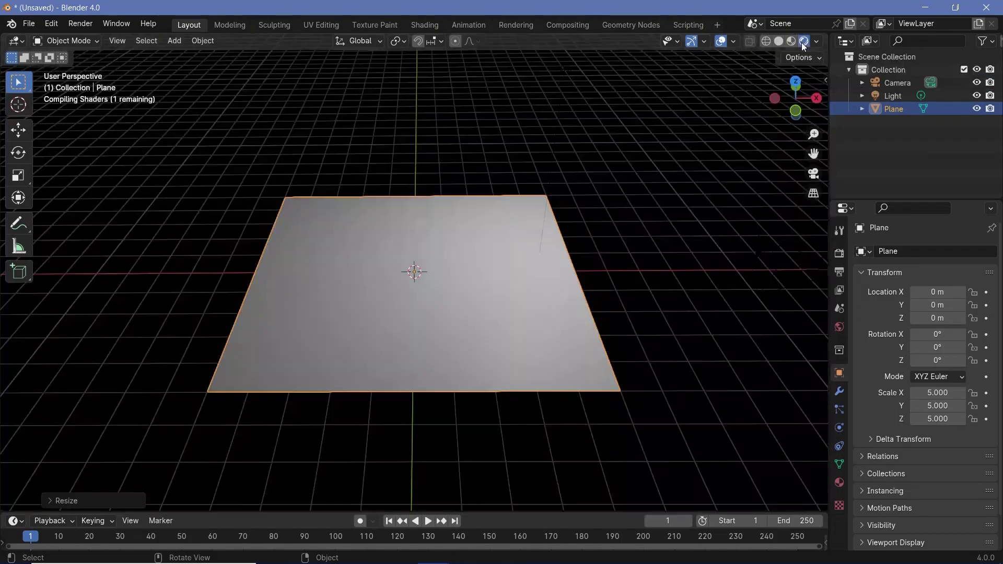
pyautogui.click(566, 70)
pyautogui.press('x')
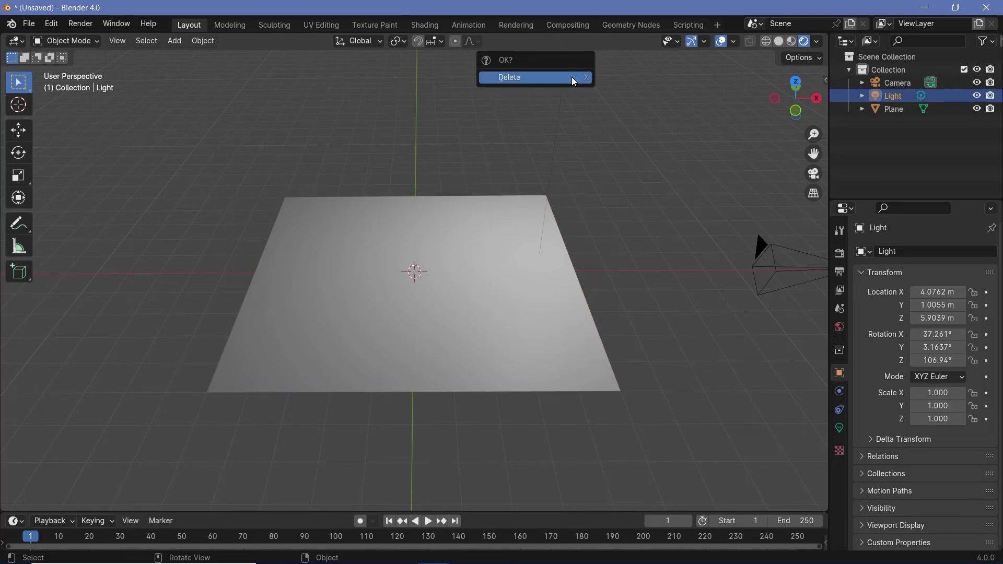
pyautogui.click(574, 79)
# Step: Assign the existing material named Material to the plane and rename it Scifipanel
pyautogui.click(357, 218)
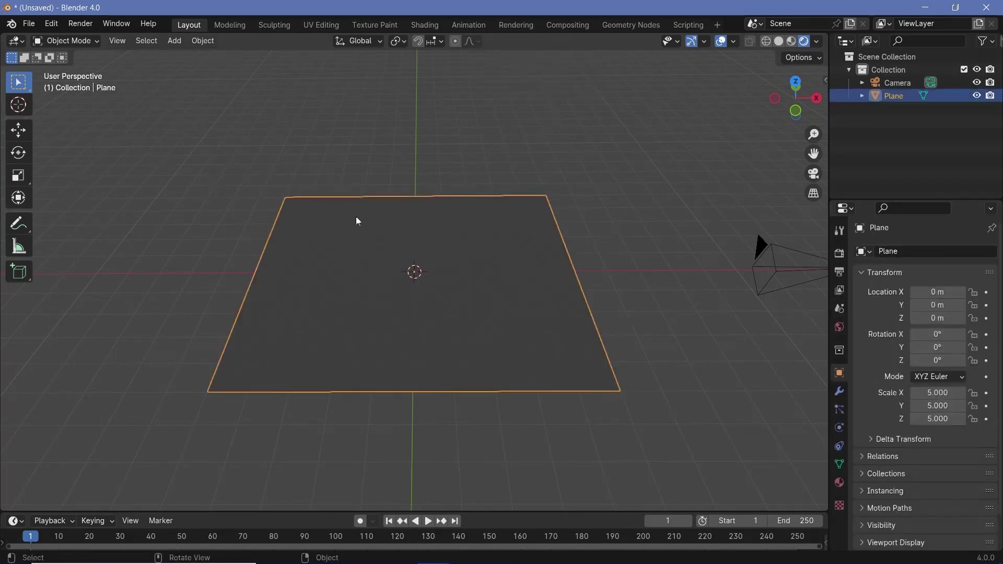
pyautogui.click(840, 482)
pyautogui.click(864, 306)
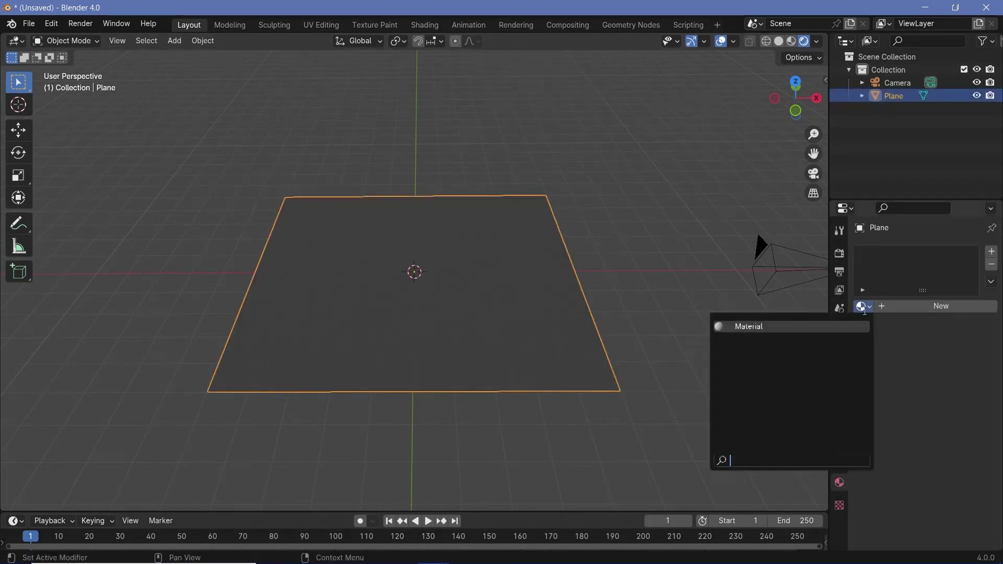
pyautogui.click(766, 327)
pyautogui.click(891, 307)
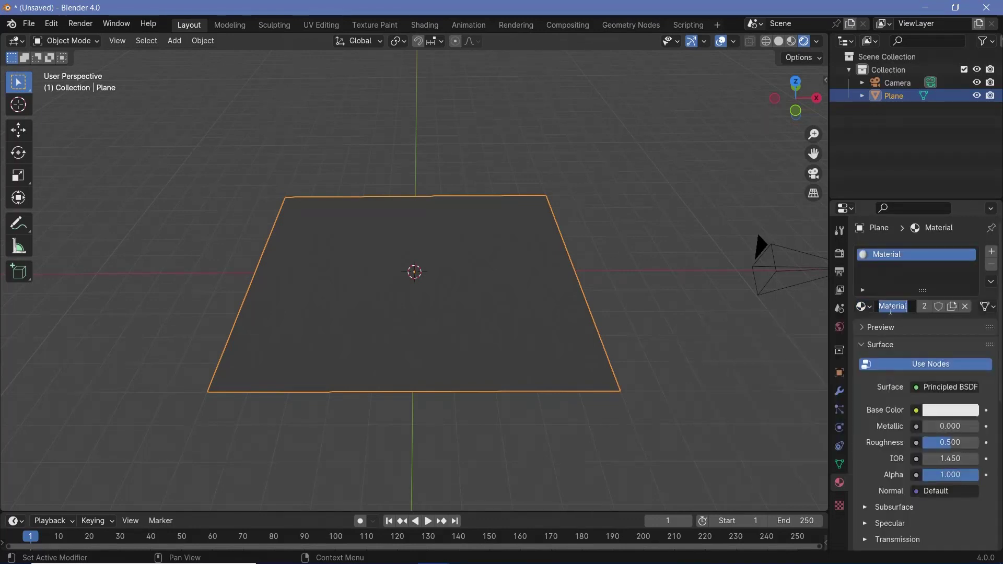
pyautogui.write('Scifipanel')
pyautogui.press('Return')
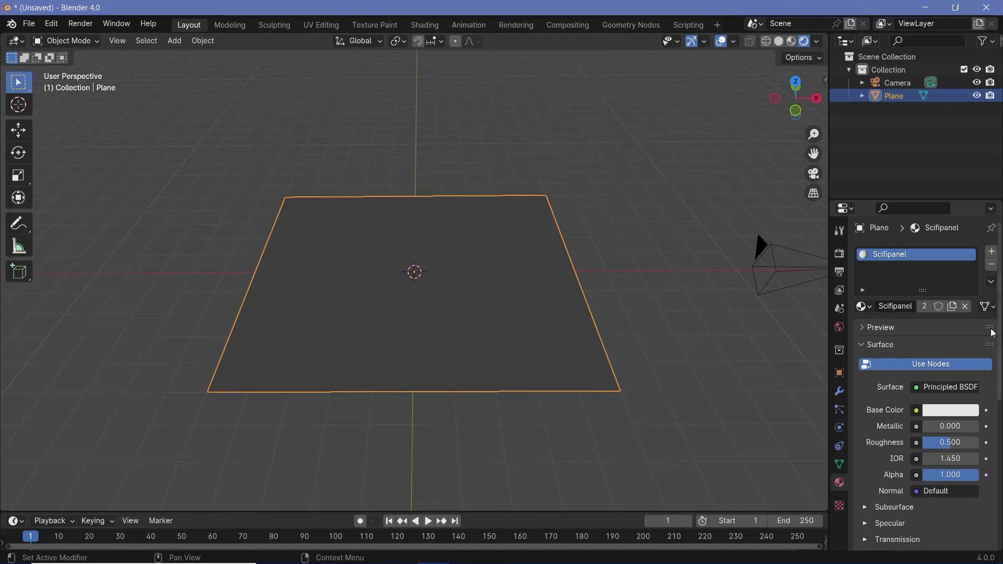
# Step: Set the Scifipanel material's blend mode to Alpha Blend and its shadow mode to None
pyautogui.scroll(-8, 891, 314)
pyautogui.scroll(-3, 891, 365)
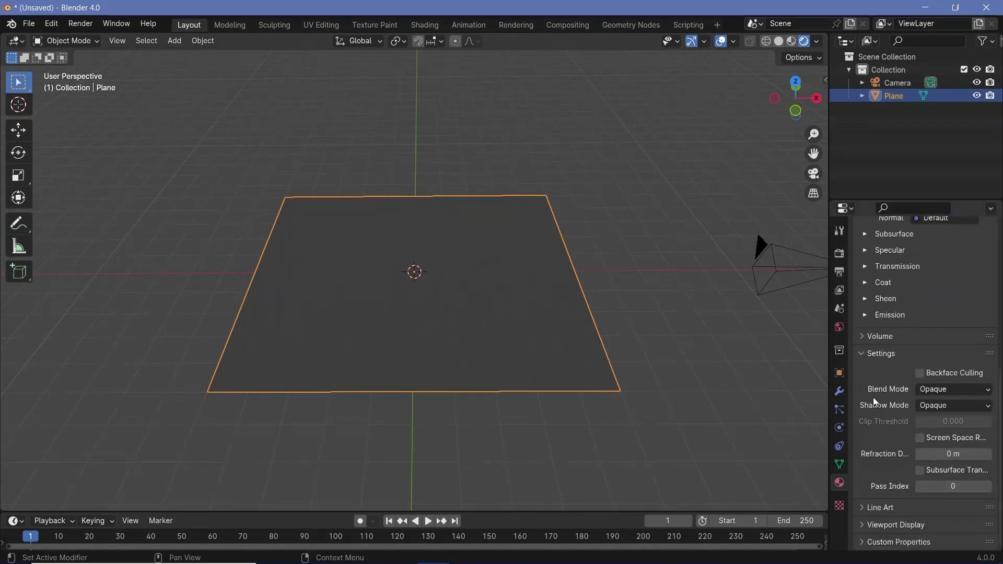
pyautogui.click(939, 391)
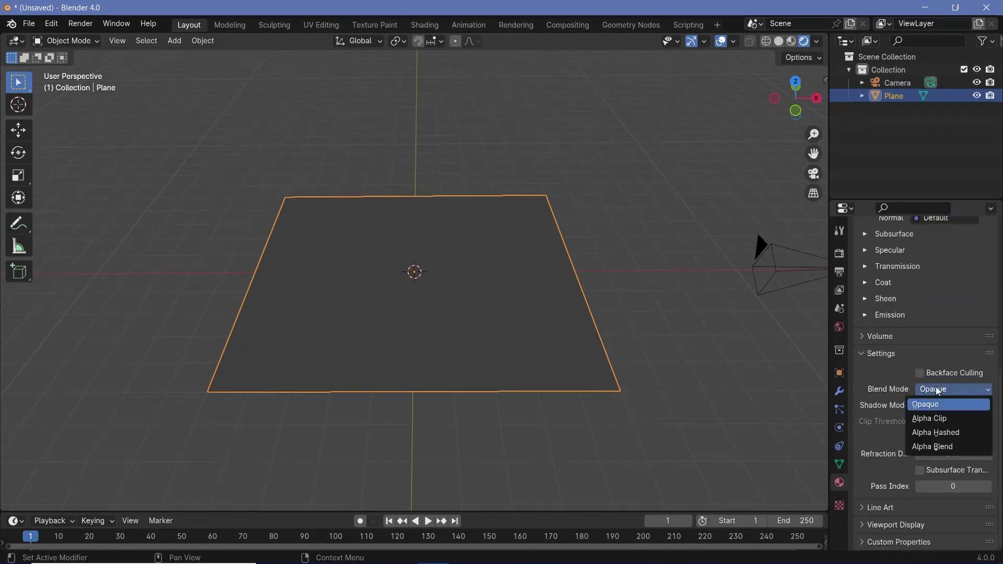
pyautogui.click(936, 447)
pyautogui.click(954, 407)
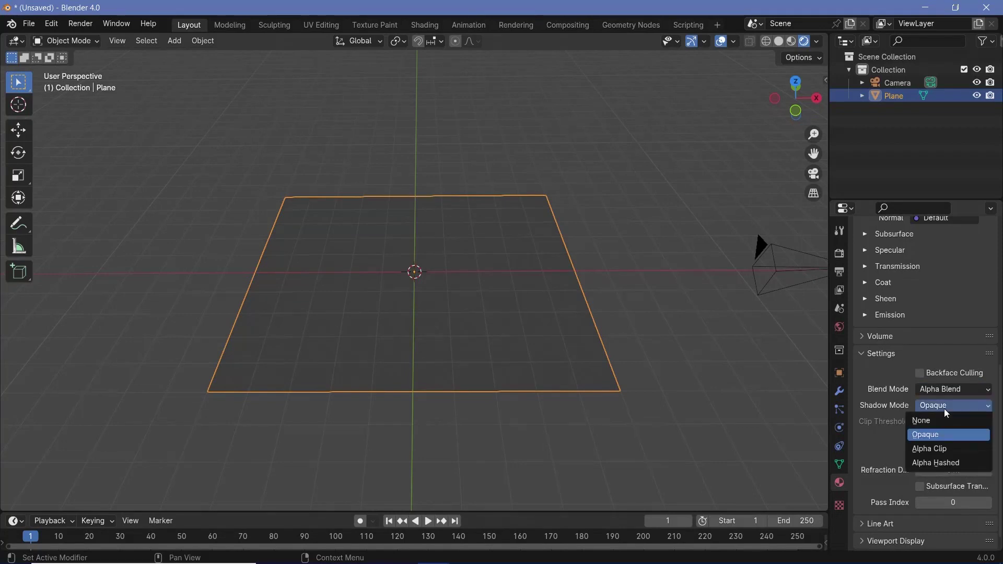
pyautogui.click(935, 421)
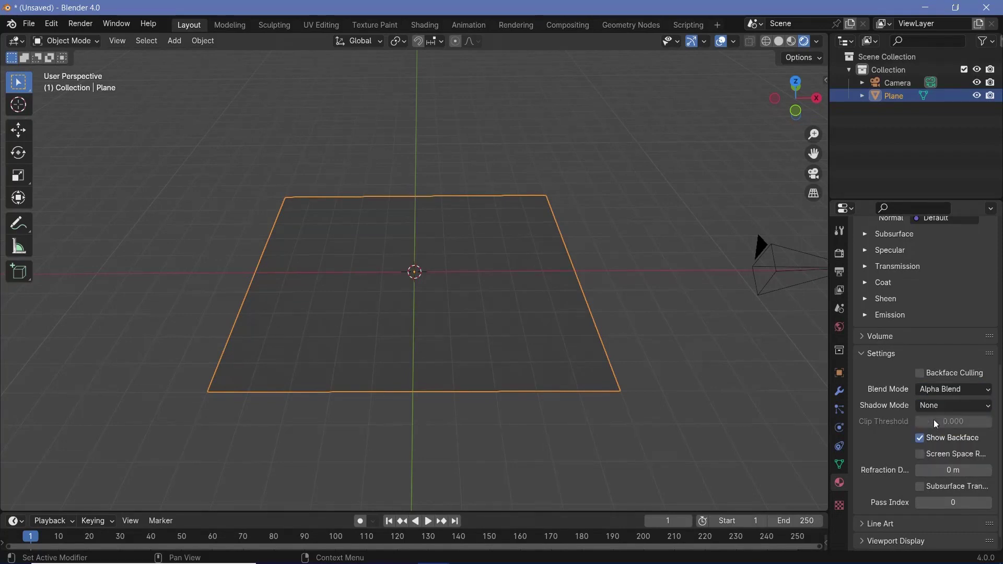
# Step: View the plane from the top, split the viewport vertically in two and turn the new area into a Shader Editor
pyautogui.moveTo(500, 347); pyautogui.dragTo(501, 388, button='middle')
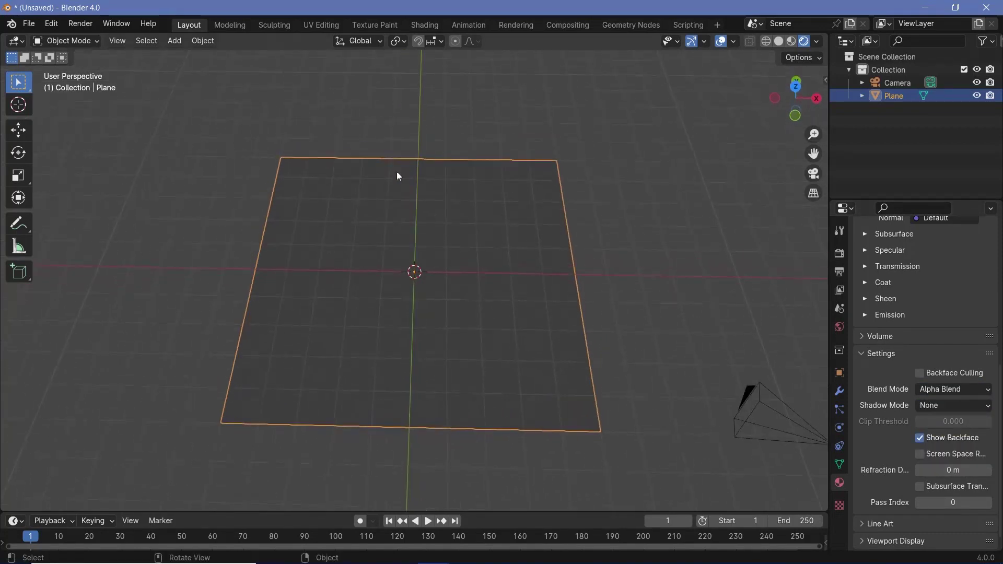
pyautogui.press('KP_7')
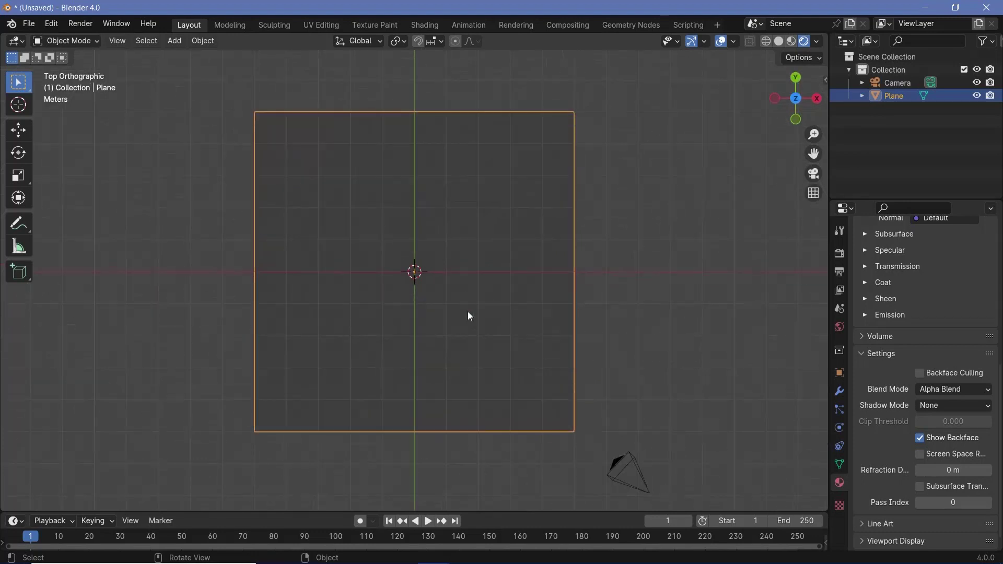
pyautogui.scroll(2, 468, 308)
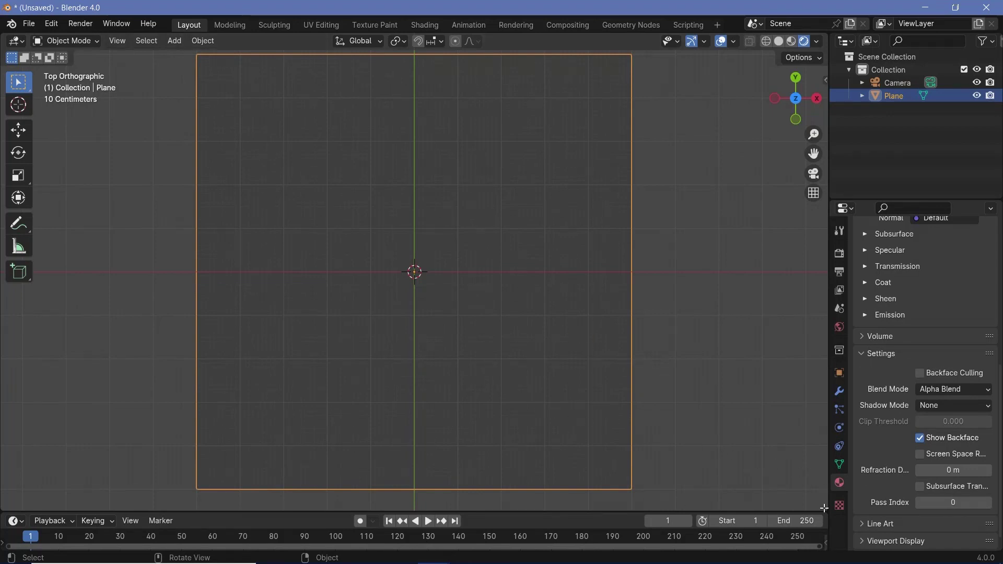
pyautogui.moveTo(826, 510); pyautogui.dragTo(476, 403)
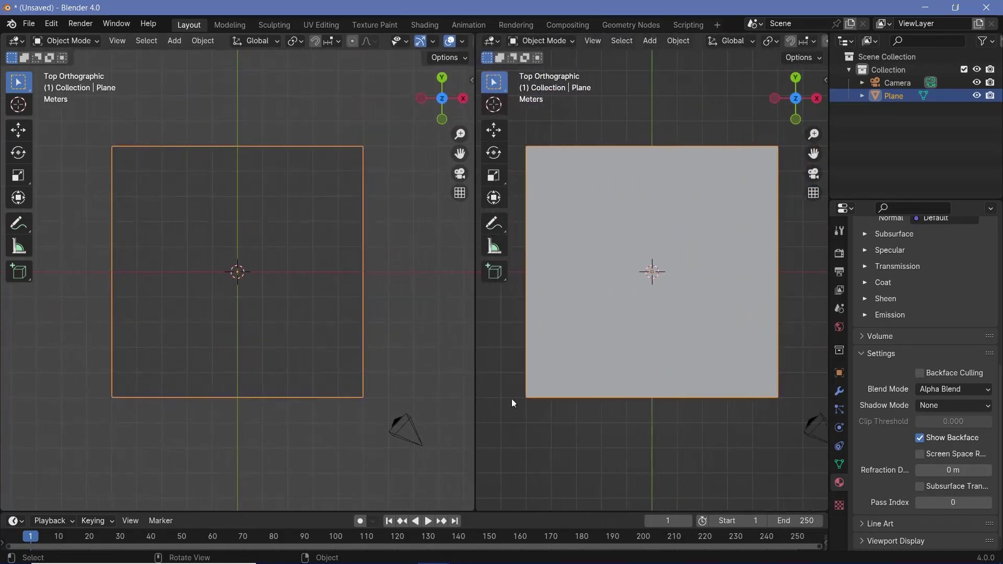
pyautogui.click(491, 41)
pyautogui.click(512, 159)
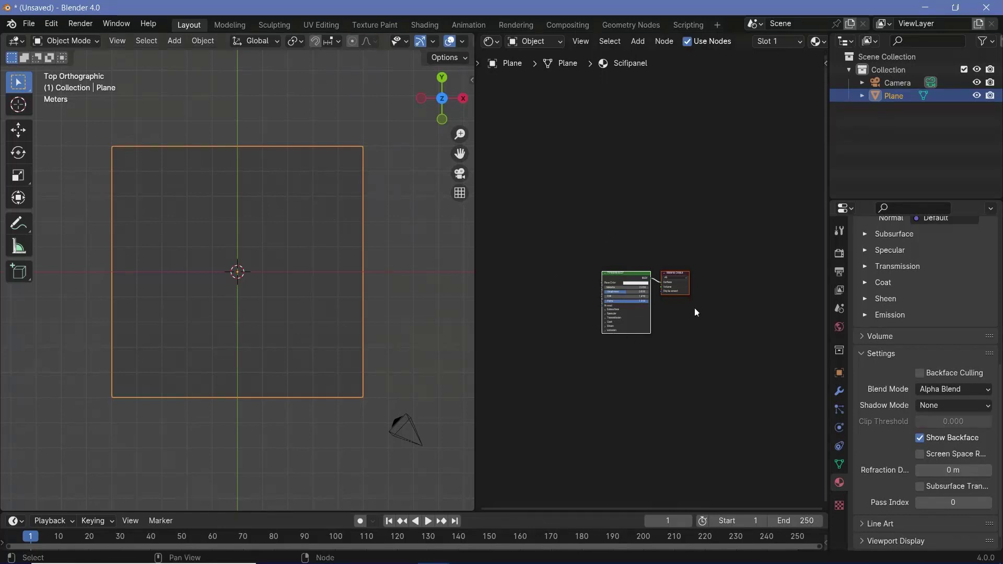
# Step: Delete the Principled BSDF node from the Scifipanel material, keeping only the Material Output node
pyautogui.keyDown('ctrl'); pyautogui.moveTo(653, 350); pyautogui.dragTo(651, 236, button='middle'); pyautogui.keyUp('ctrl')
pyautogui.moveTo(585, 230); pyautogui.dragTo(406, 216, button='middle')
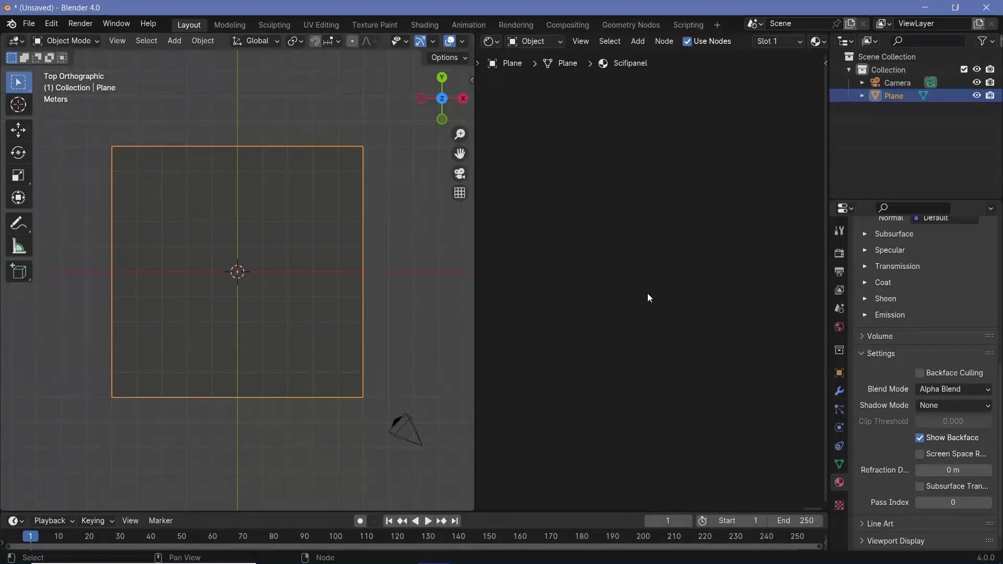
pyautogui.press('Home')
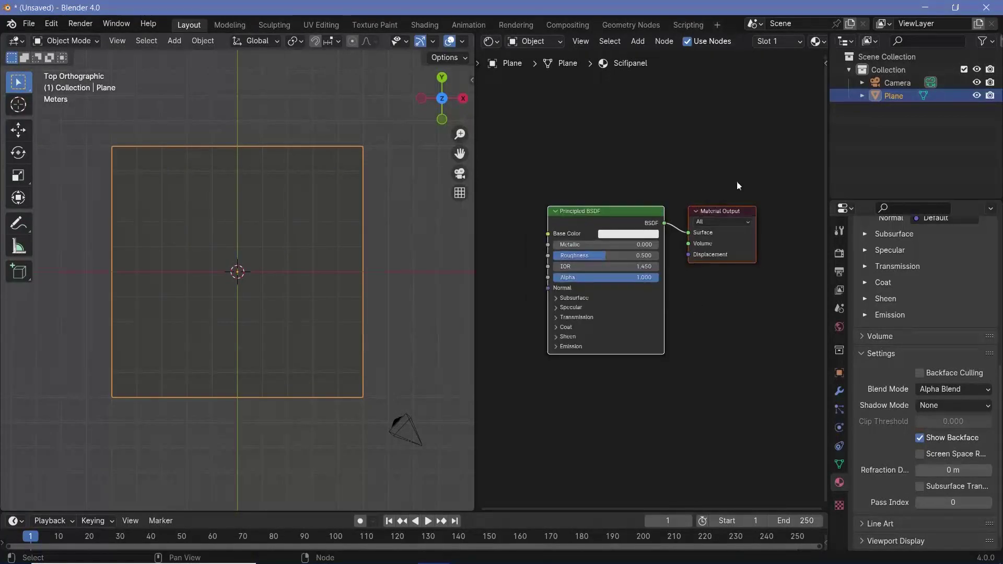
pyautogui.click(582, 224)
pyautogui.moveTo(582, 223); pyautogui.dragTo(619, 220, button='middle')
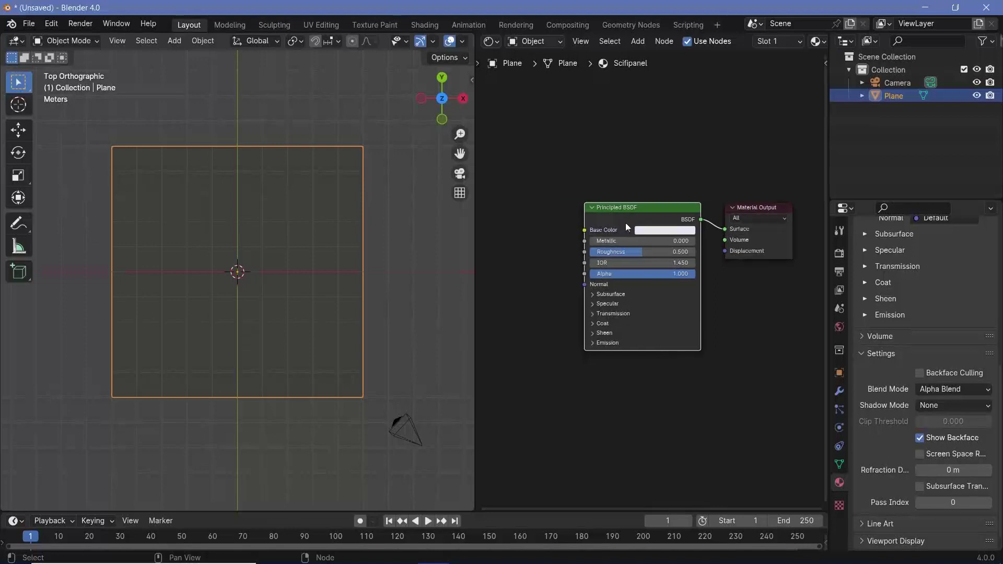
pyautogui.press('x')
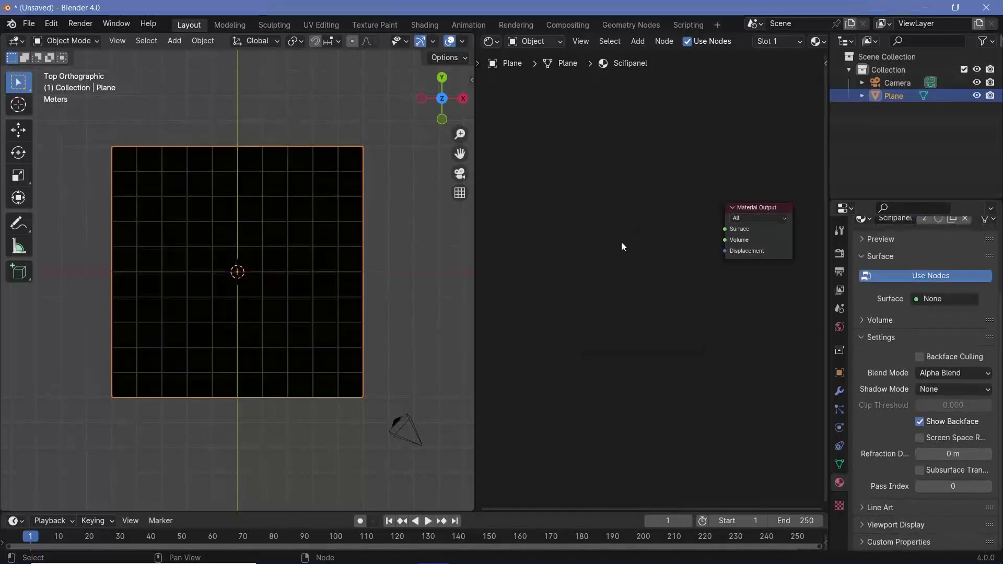
# Step: Add a Transparent BSDF node and an Emission node to the material, with Emission placed above Transparent BSDF
pyautogui.hotkey('shift', 'a')
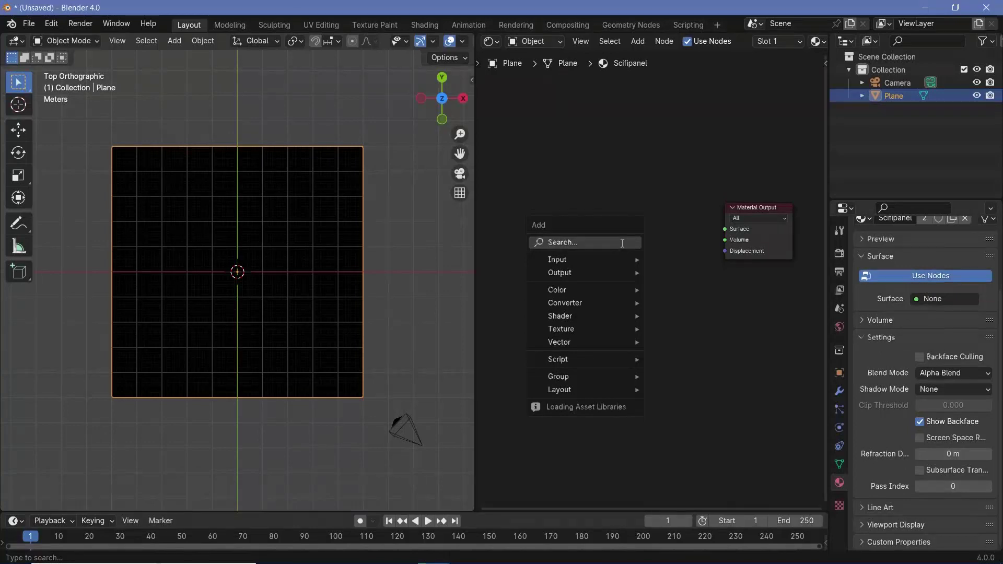
pyautogui.write('trans')
pyautogui.press('Return')
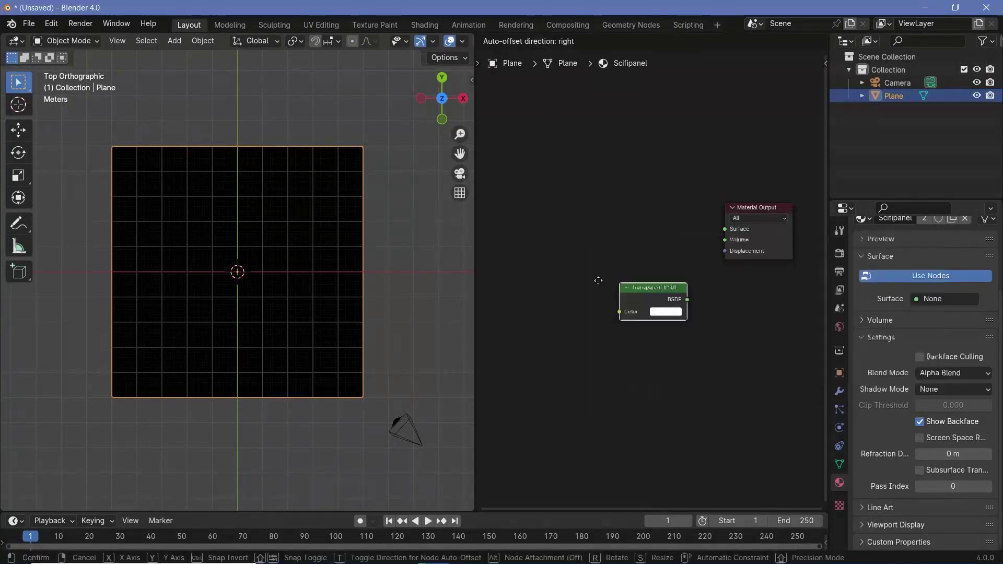
pyautogui.press('Escape')
pyautogui.hotkey('shift', 'a')
pyautogui.write('emis')
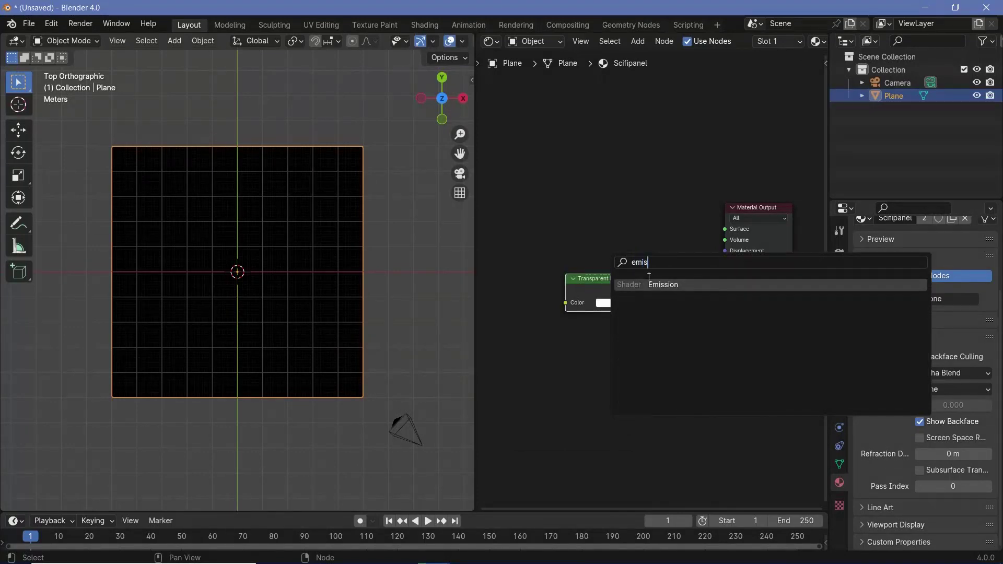
pyautogui.press('Return')
pyautogui.click(603, 236)
pyautogui.moveTo(602, 226); pyautogui.dragTo(534, 223)
# Step: Add a Mix Shader that combines Emission and Transparent BSDF, and connect its output to the Material Output's Surface
pyautogui.hotkey('shift', 'a')
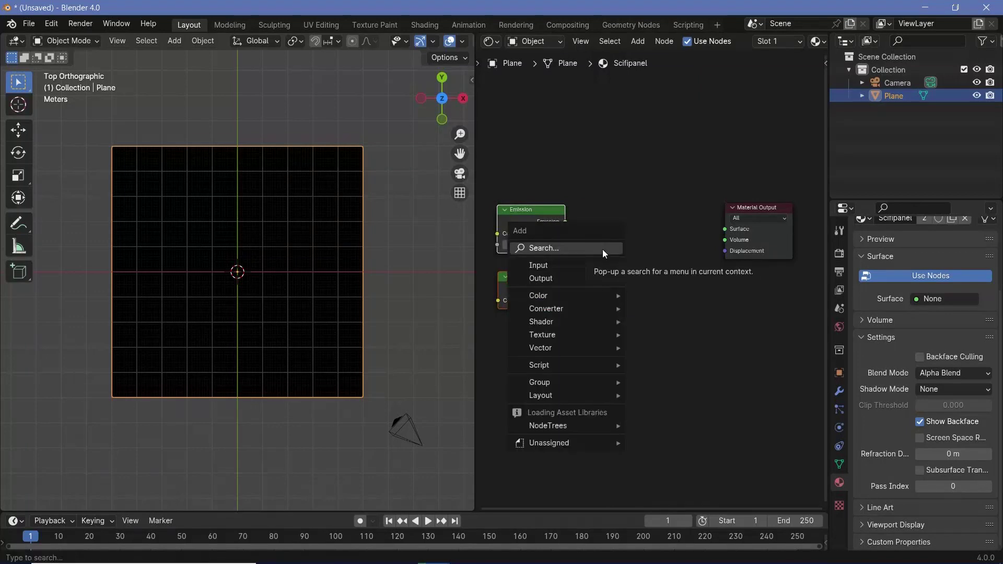
pyautogui.write('mix sha')
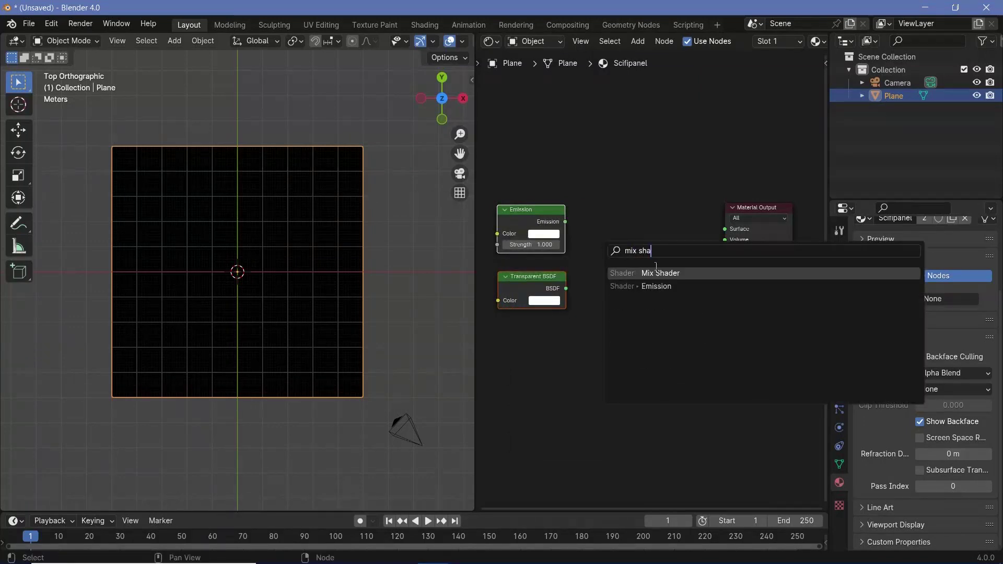
pyautogui.press('Return')
pyautogui.click(609, 230)
pyautogui.moveTo(565, 221); pyautogui.dragTo(599, 272)
pyautogui.moveTo(666, 237); pyautogui.dragTo(729, 233)
pyautogui.moveTo(529, 281); pyautogui.dragTo(575, 296, button='middle')
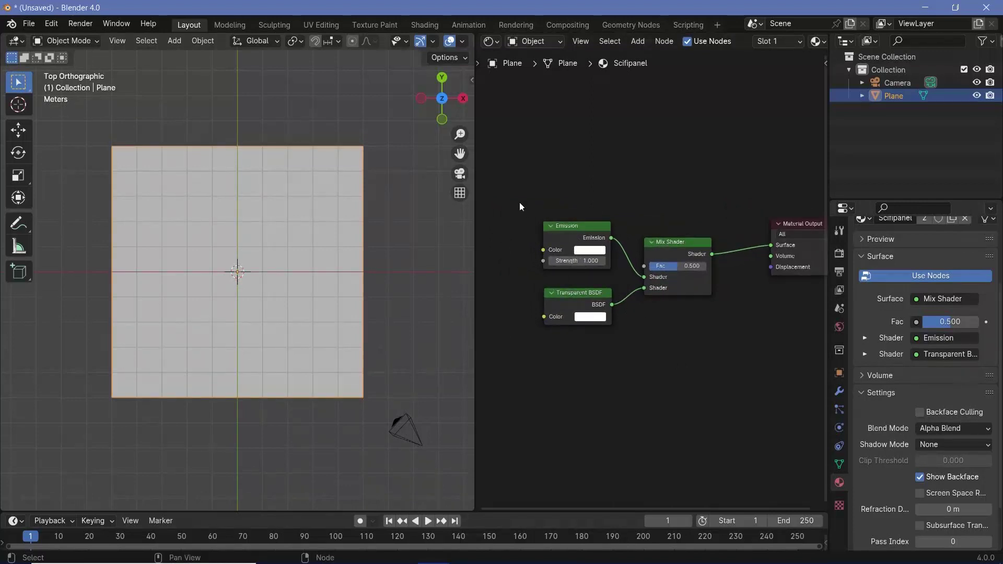
# Step: Move the Emission and Transparent BSDF nodes together to a lower position relative to the Mix Shader
pyautogui.moveTo(527, 209); pyautogui.dragTo(600, 334)
pyautogui.moveTo(576, 233); pyautogui.dragTo(576, 290)
pyautogui.moveTo(554, 275); pyautogui.dragTo(759, 302, button='middle')
# Step: Add a Voronoi Texture node before the Emission and Transparent BSDF nodes and set its distance metric to Chebychev
pyautogui.moveTo(638, 288); pyautogui.dragTo(589, 288, button='middle')
pyautogui.hotkey('shift', 'a')
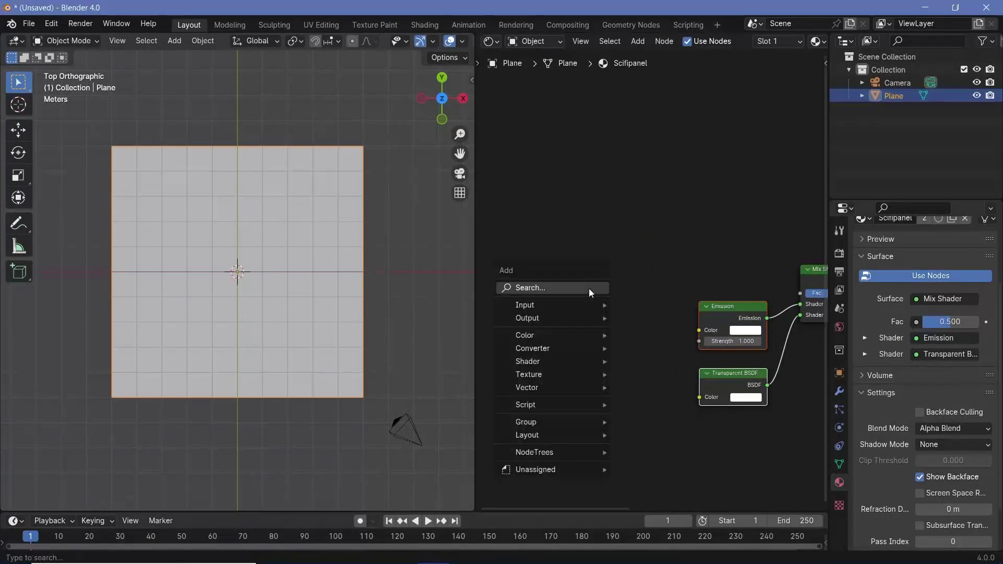
pyautogui.write('voro')
pyautogui.press('Return')
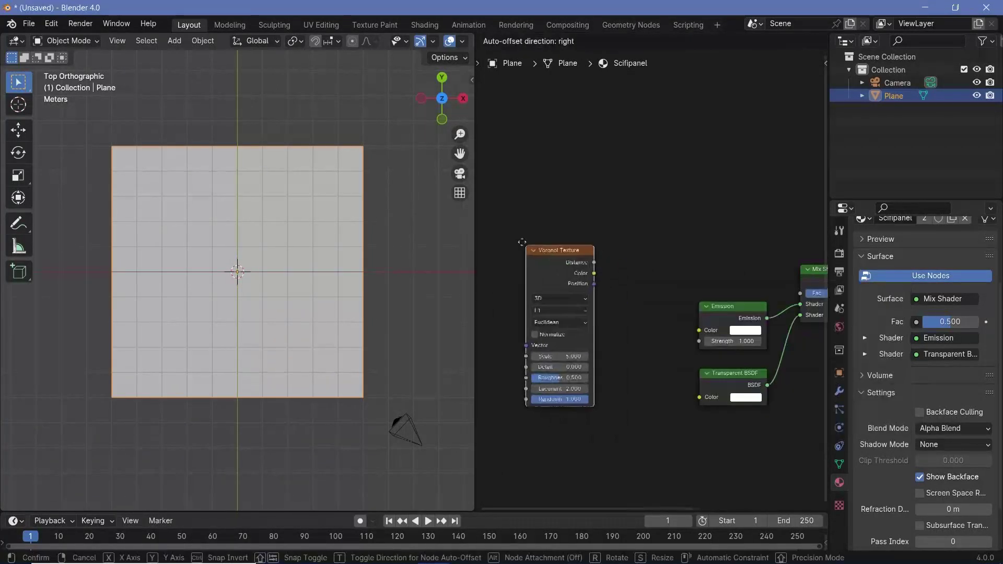
pyautogui.click(565, 279)
pyautogui.click(569, 286)
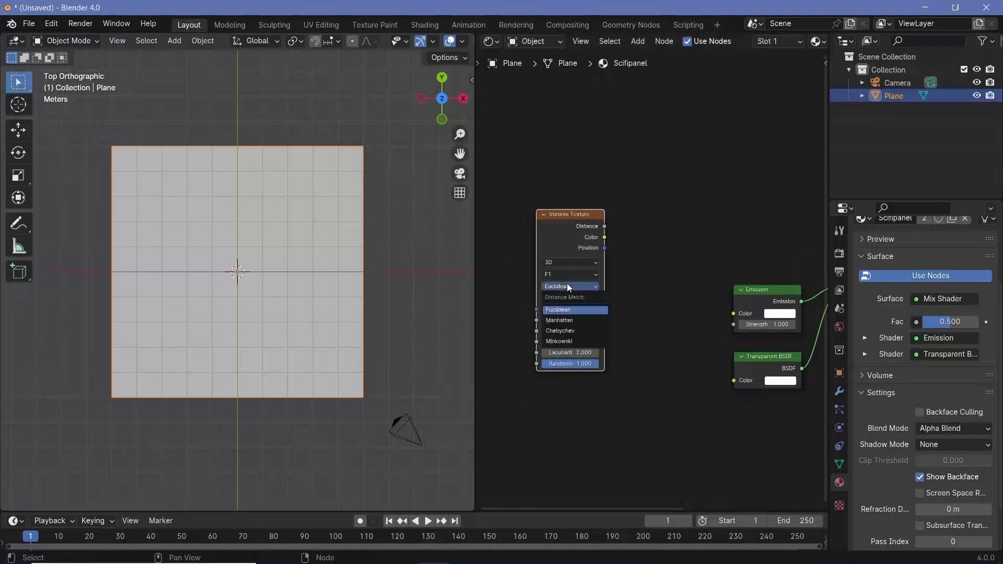
pyautogui.click(578, 331)
# Step: Connect the Voronoi Texture's Distance output to the Fac input of the Mix Shader
pyautogui.moveTo(575, 232); pyautogui.dragTo(709, 277)
pyautogui.click(569, 207)
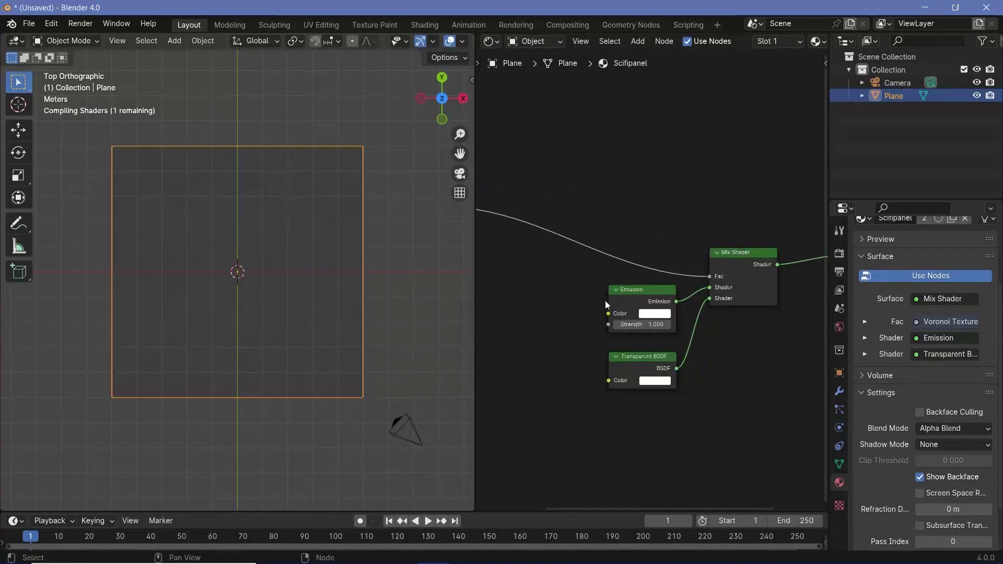
pyautogui.moveTo(538, 307); pyautogui.dragTo(724, 307, button='middle')
pyautogui.scroll(3, 300, 253)
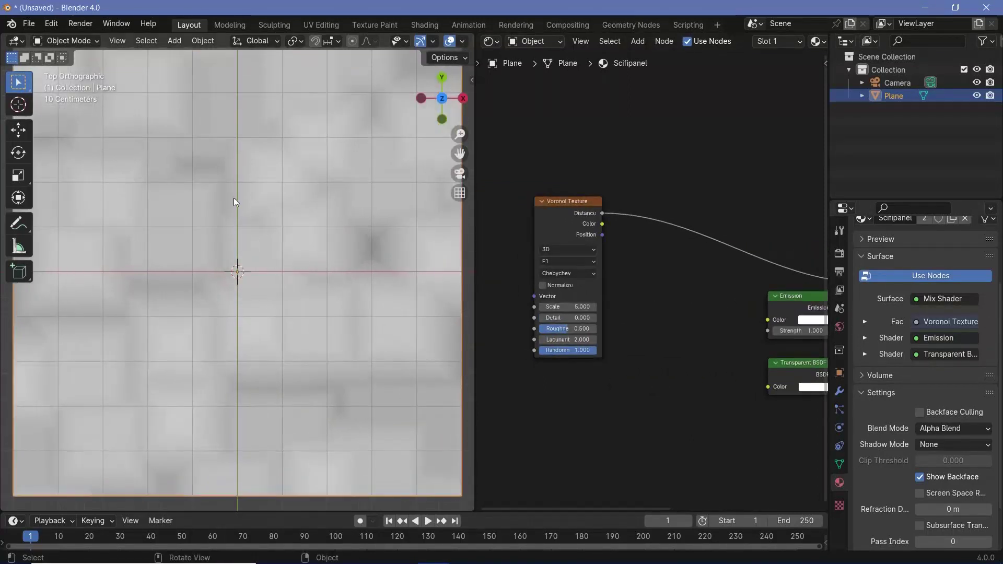
# Step: Add a Color Ramp node on the link between the Voronoi Texture and the Mix Shader
pyautogui.scroll(-4, 649, 316)
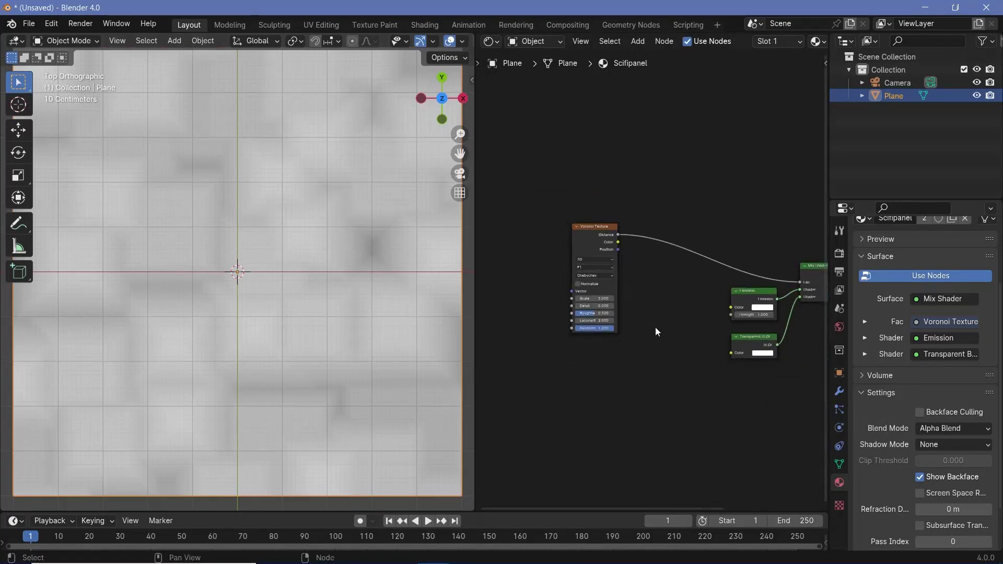
pyautogui.hotkey('shift', 'a')
pyautogui.write('co')
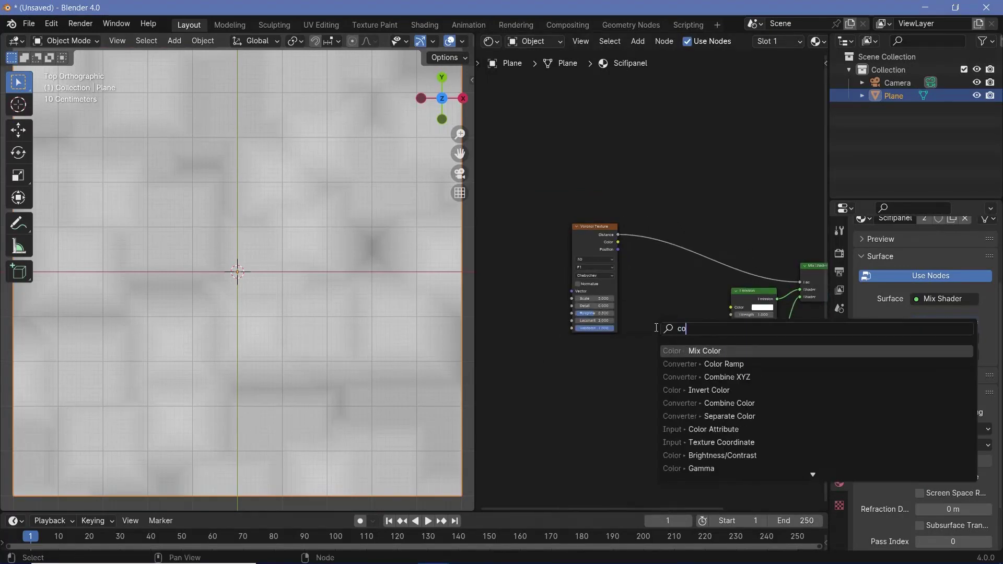
pyautogui.press('Down')
pyautogui.press('Return')
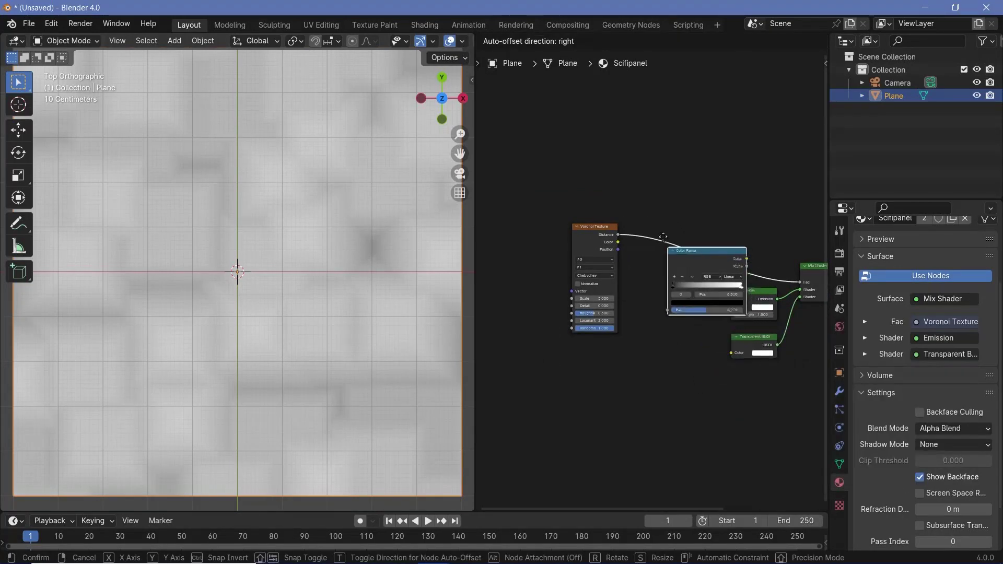
pyautogui.click(676, 240)
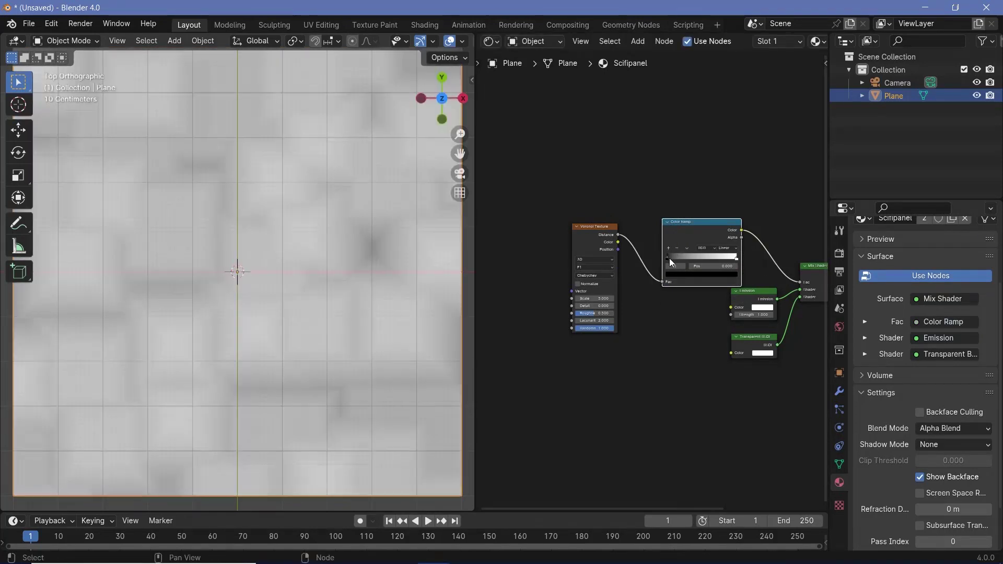
# Step: Move the Color Ramp's black stop inward and white stop to 0.396, and add two more white stops, the last at 0.865
pyautogui.moveTo(668, 258); pyautogui.dragTo(694, 259)
pyautogui.click(734, 258)
pyautogui.keyDown('ctrl'); pyautogui.moveTo(716, 276); pyautogui.dragTo(643, 242, button='middle'); pyautogui.keyUp('ctrl')
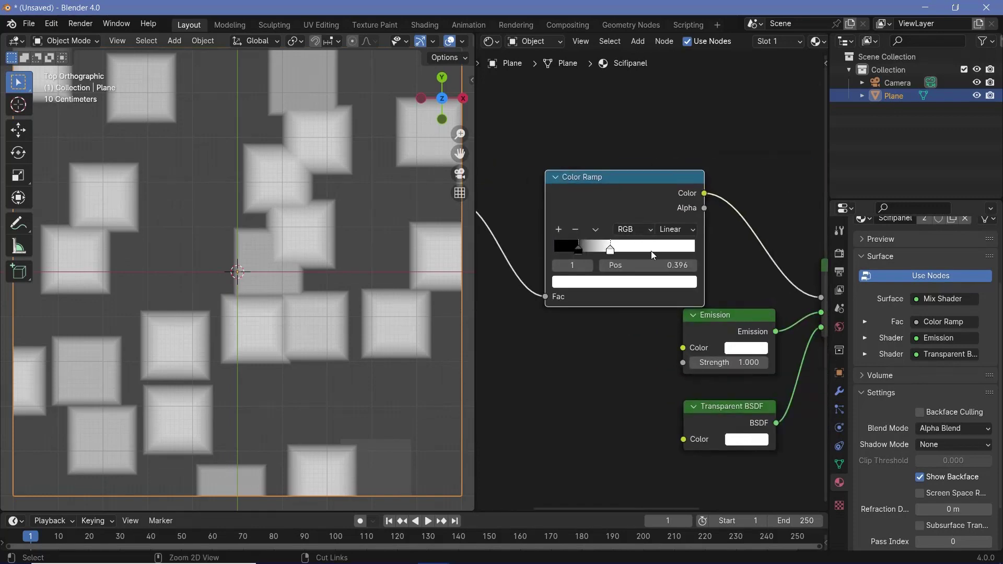
pyautogui.click(559, 230)
pyautogui.moveTo(652, 253); pyautogui.dragTo(648, 251)
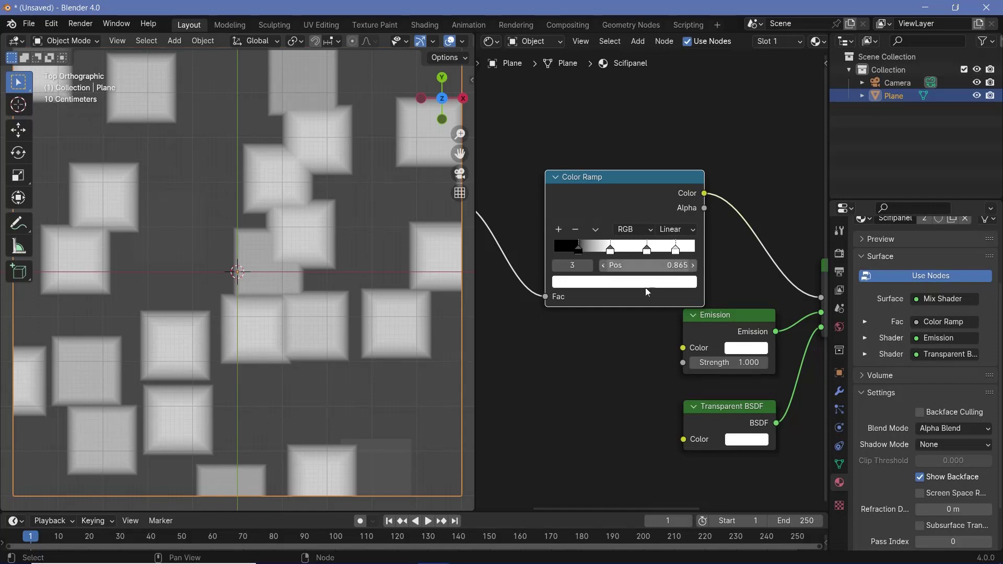
# Step: Change the Color Ramp's last stop to black and move its first black stop to position 0.262
pyautogui.click(680, 283)
pyautogui.moveTo(687, 180); pyautogui.dragTo(686, 189)
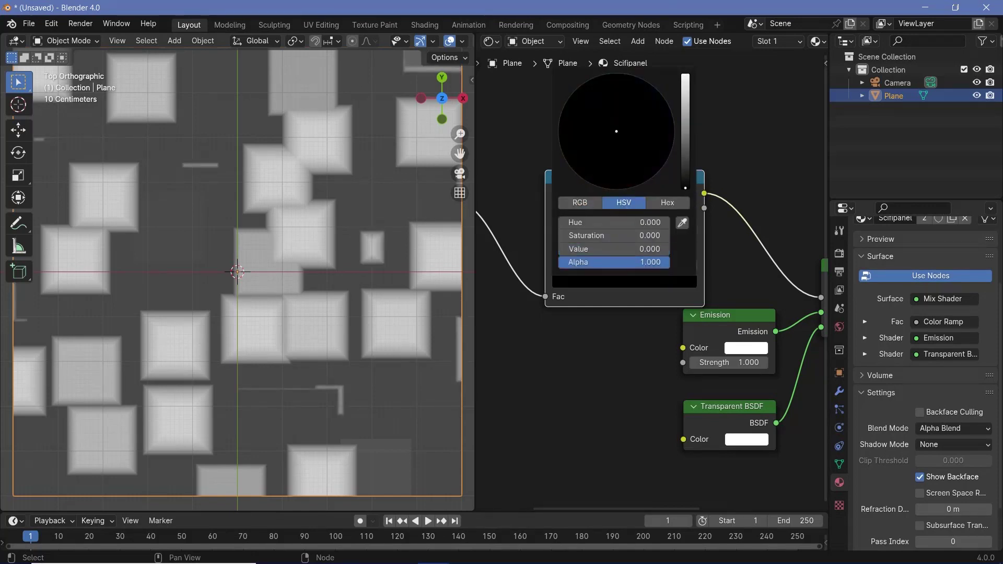
pyautogui.click(591, 249)
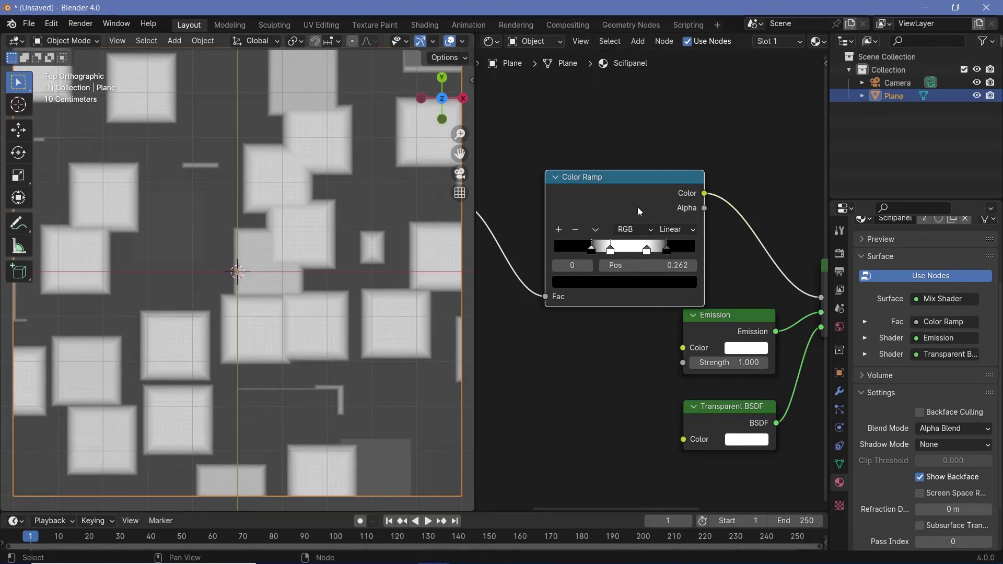
# Step: Duplicate the Voronoi Texture and insert the copy before the Color Ramp, linking Distance to its Vector and its Color to Fac
pyautogui.moveTo(638, 207); pyautogui.dragTo(630, 168)
pyautogui.scroll(-5, 629, 168)
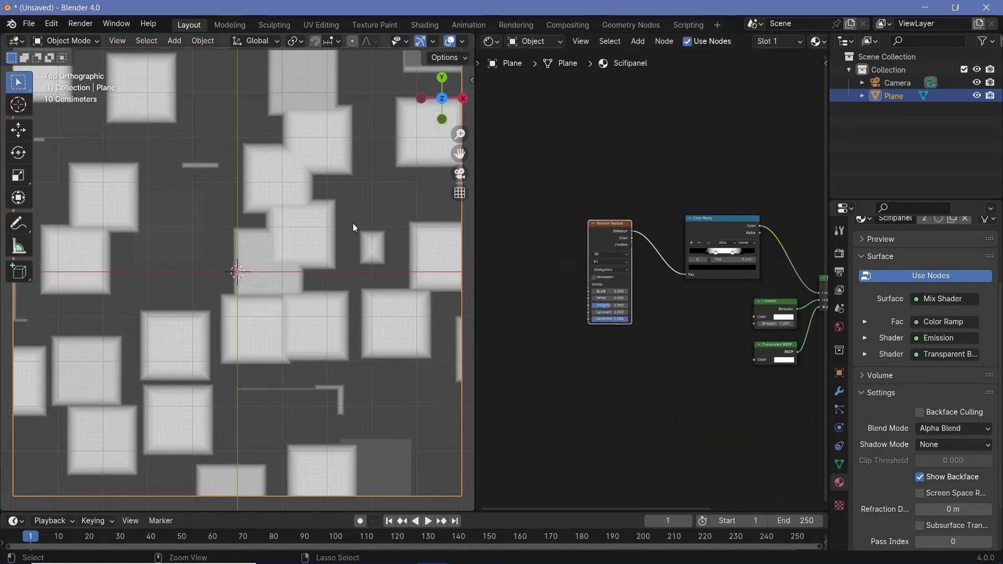
pyautogui.scroll(-3, 356, 268)
pyautogui.keyDown('shift'); pyautogui.moveTo(357, 268); pyautogui.dragTo(404, 274, button='middle'); pyautogui.keyUp('shift')
pyautogui.scroll(6, 343, 218)
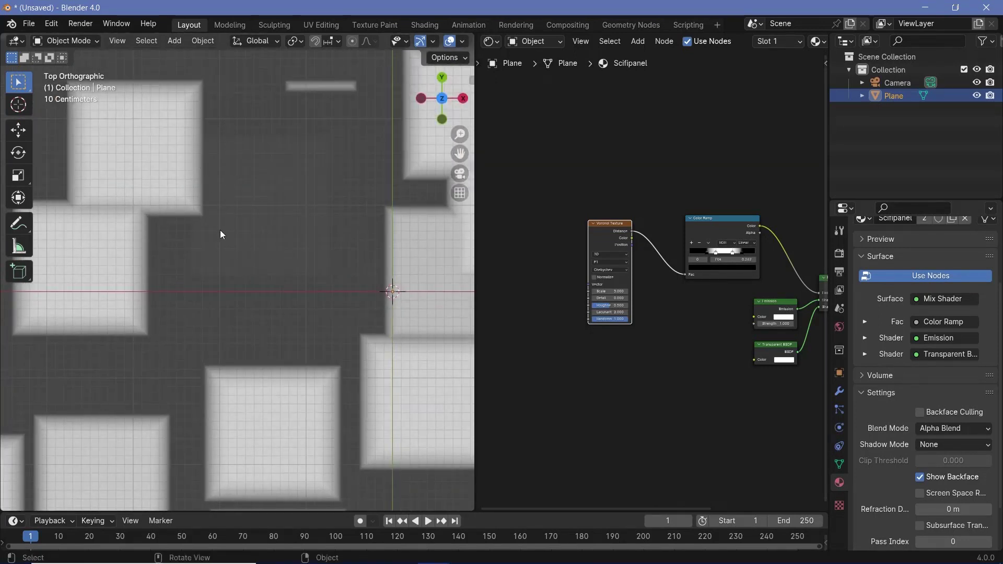
pyautogui.scroll(3, 642, 300)
pyautogui.moveTo(641, 215); pyautogui.dragTo(521, 209)
pyautogui.moveTo(531, 205); pyautogui.dragTo(585, 212, button='middle')
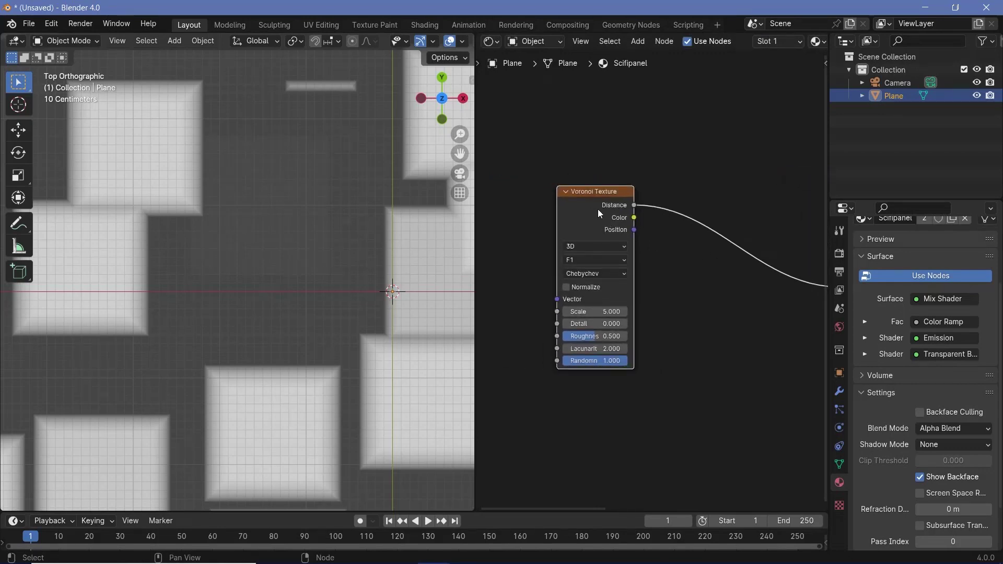
pyautogui.hotkey('shift', 'd')
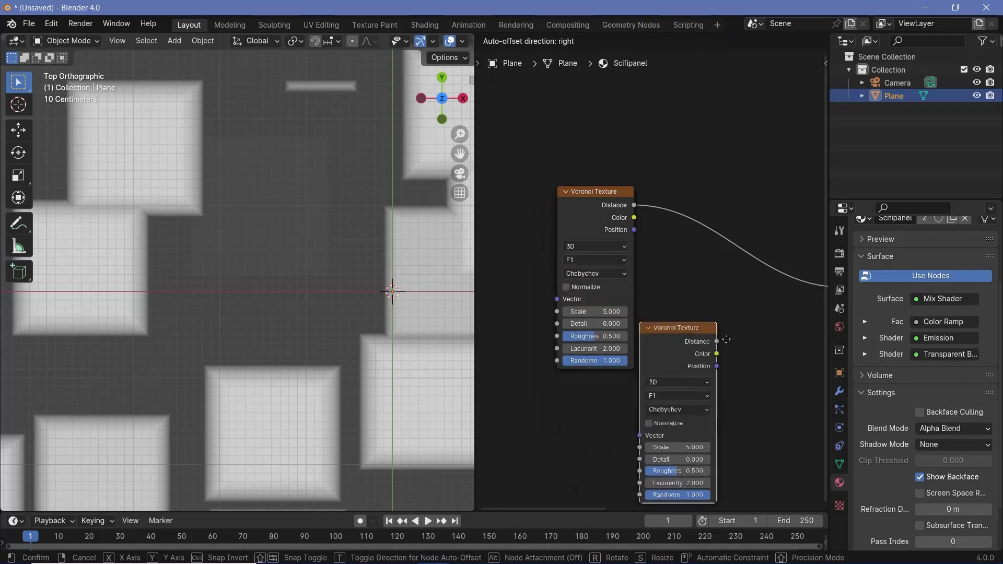
pyautogui.click(761, 243)
pyautogui.moveTo(639, 294); pyautogui.dragTo(567, 267, button='middle')
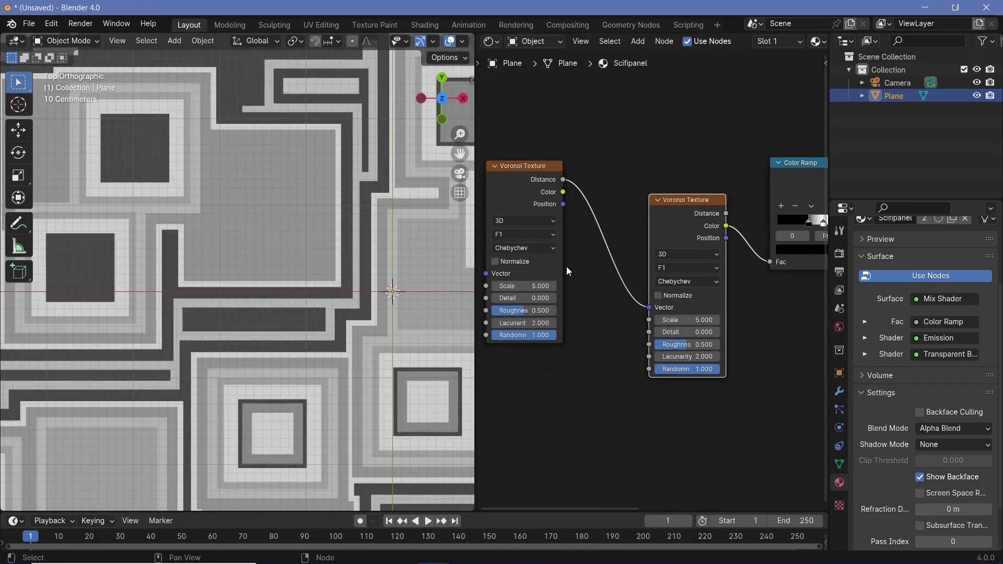
# Step: Move the first Voronoi Texture away from the second, duplicate it, and place the copy directly below it
pyautogui.scroll(-5, 355, 272)
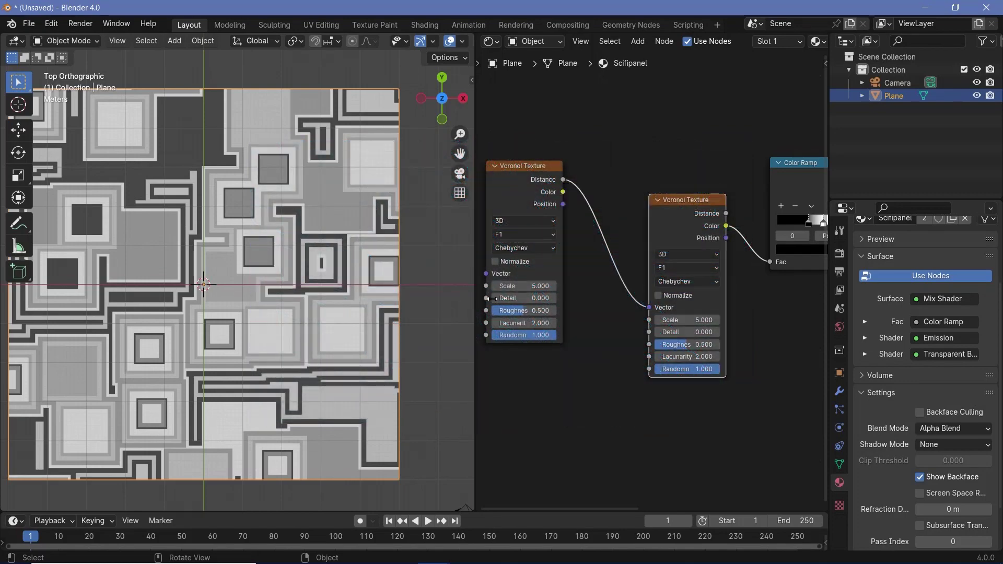
pyautogui.moveTo(616, 325); pyautogui.dragTo(679, 326, button='middle')
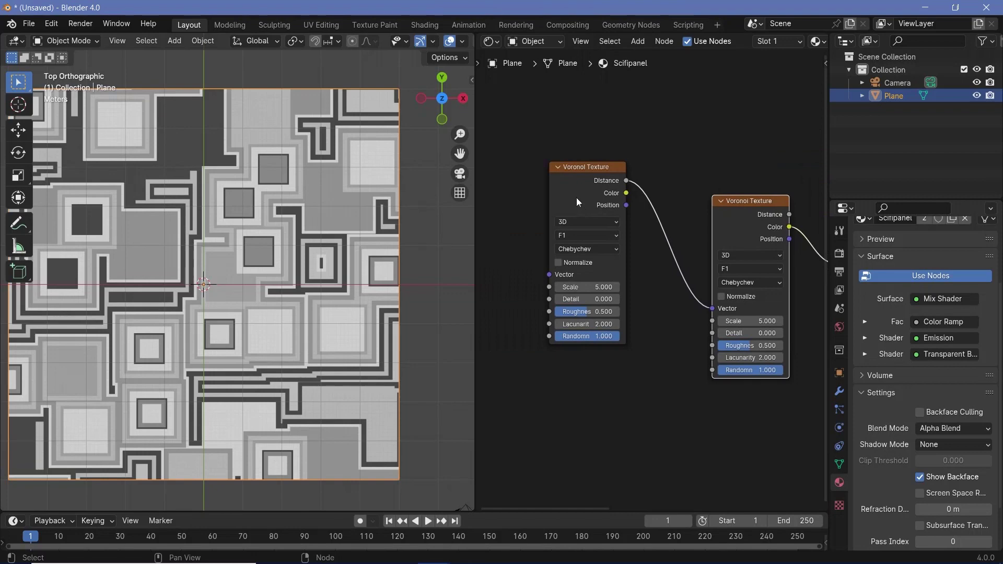
pyautogui.moveTo(577, 201); pyautogui.dragTo(540, 192)
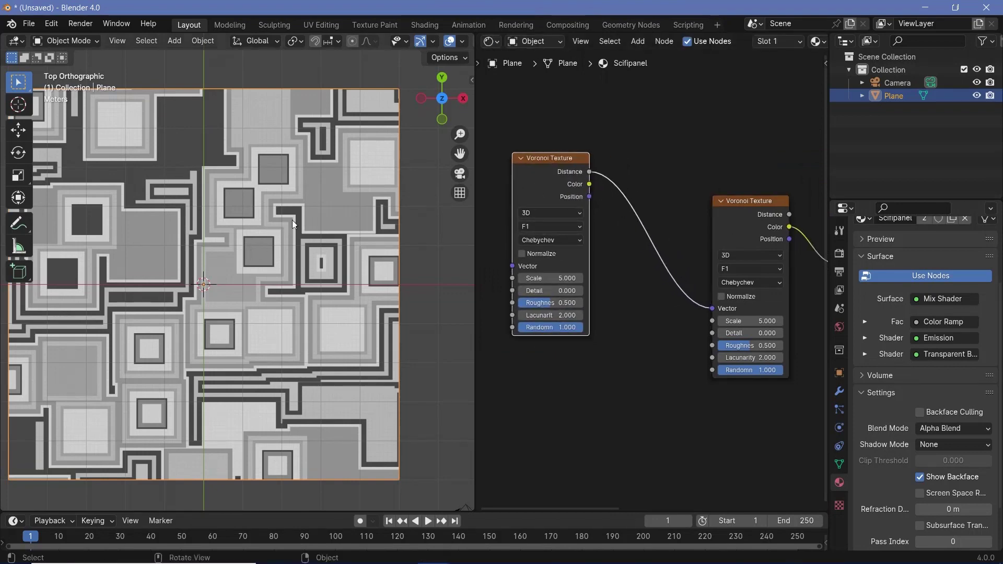
pyautogui.moveTo(553, 203); pyautogui.dragTo(475, 203)
pyautogui.moveTo(478, 197); pyautogui.dragTo(610, 177, button='middle')
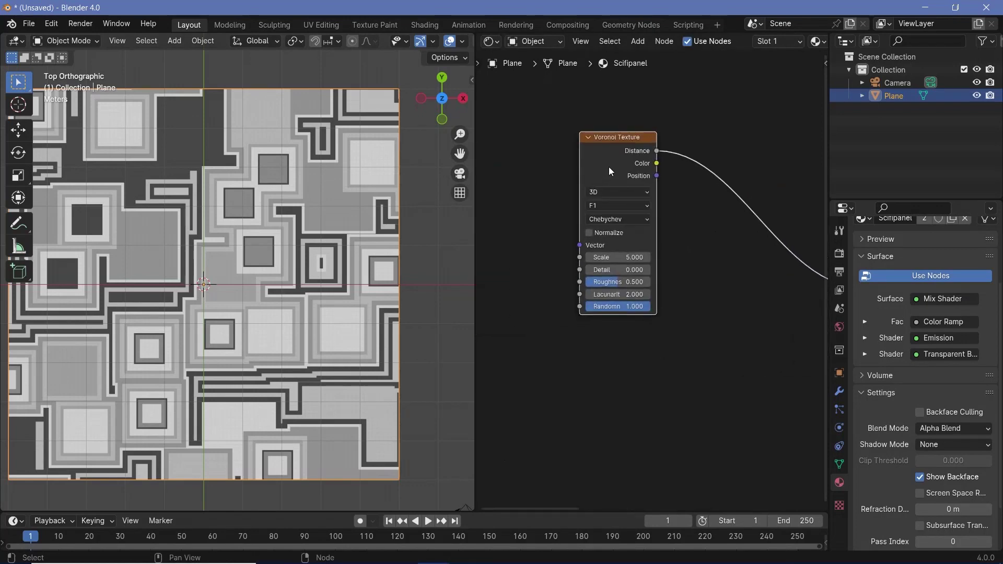
pyautogui.hotkey('shift', 'd')
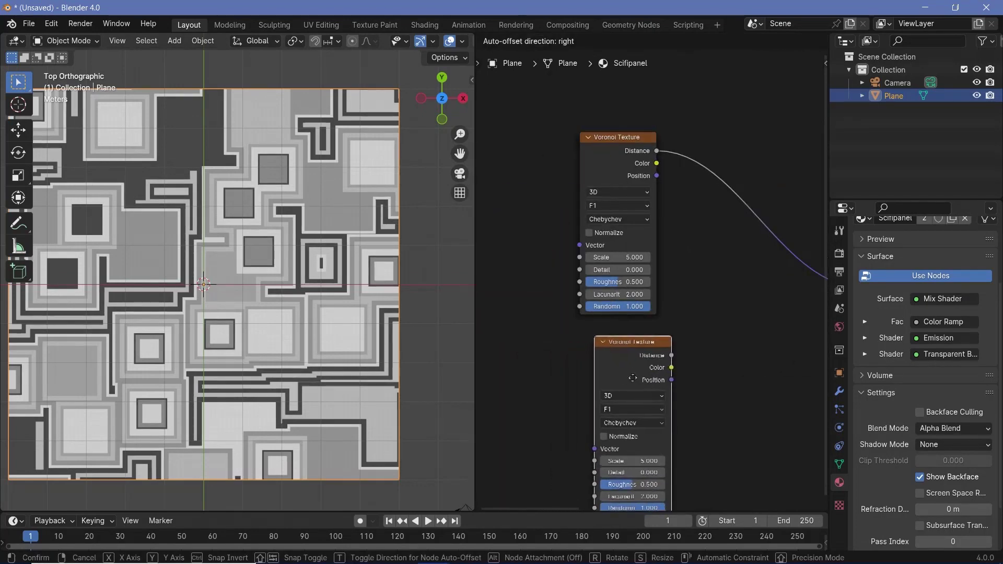
pyautogui.click(620, 376)
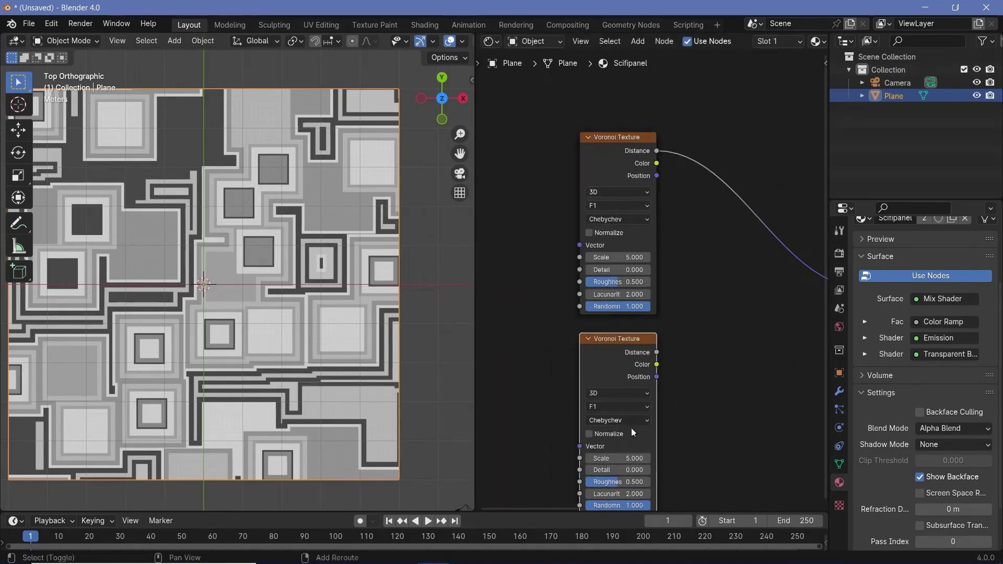
# Step: Switch all three Voronoi Texture nodes from 3D to 4D
pyautogui.moveTo(685, 229); pyautogui.dragTo(614, 224, button='middle')
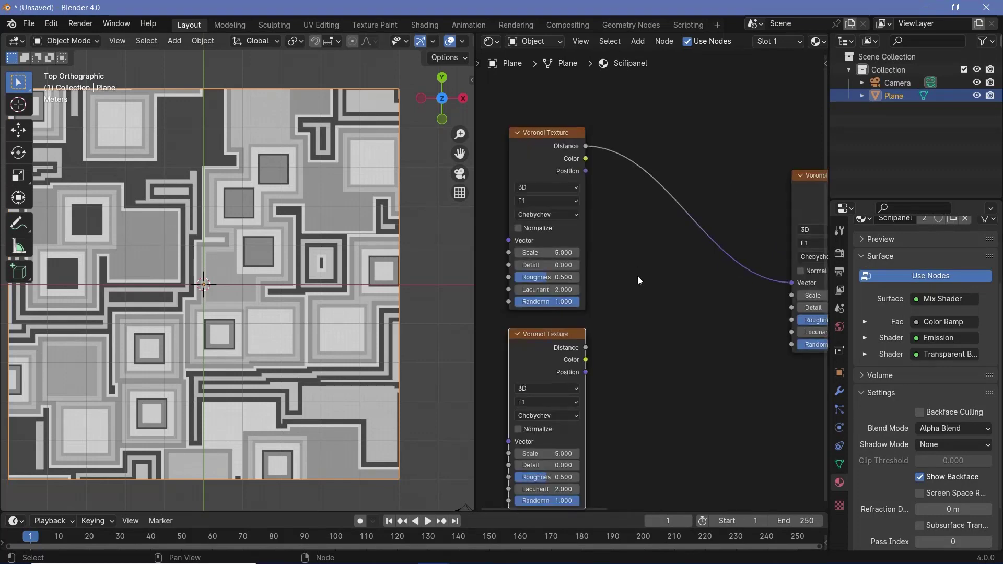
pyautogui.click(559, 188)
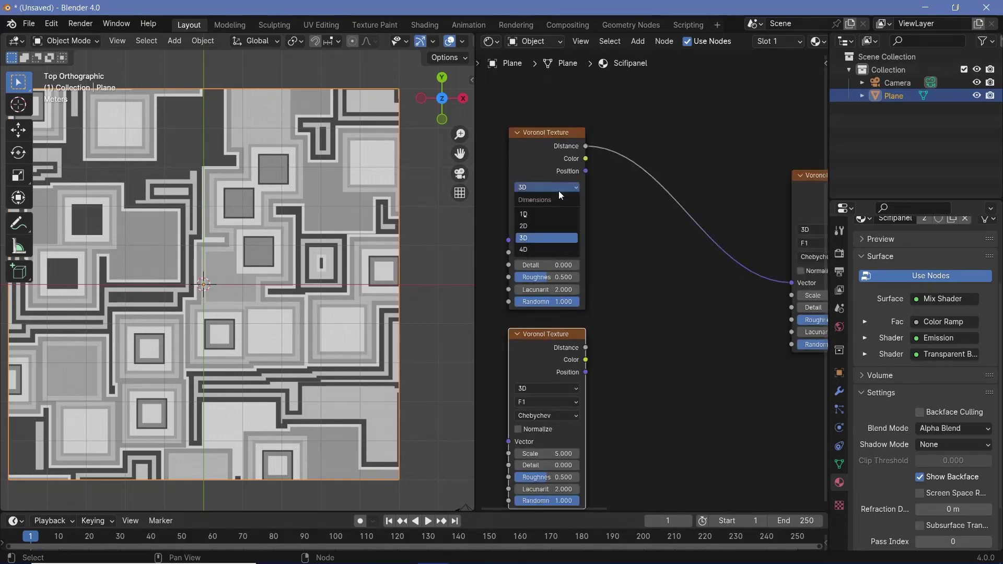
pyautogui.click(553, 250)
pyautogui.click(535, 389)
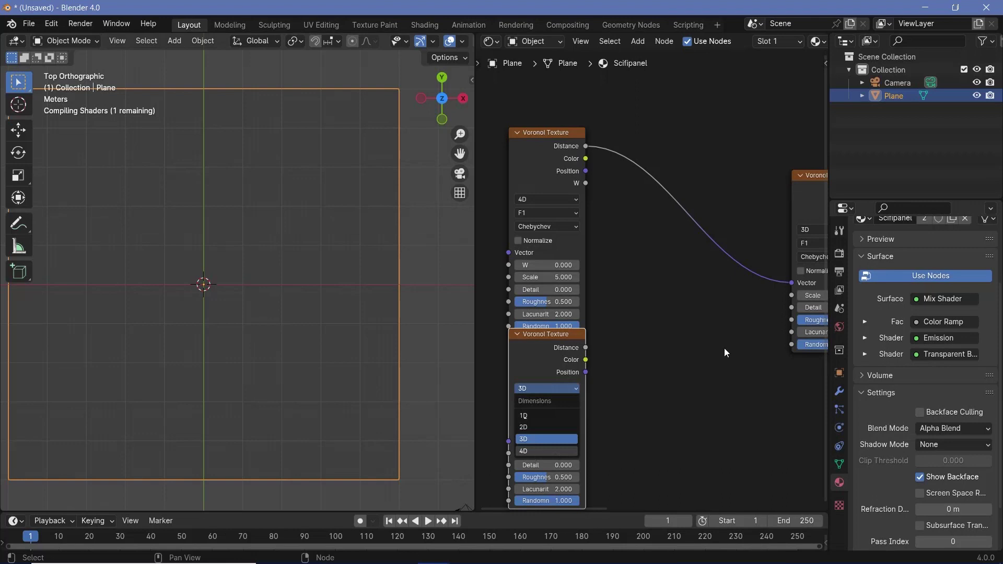
pyautogui.moveTo(686, 355); pyautogui.dragTo(644, 361, button='middle')
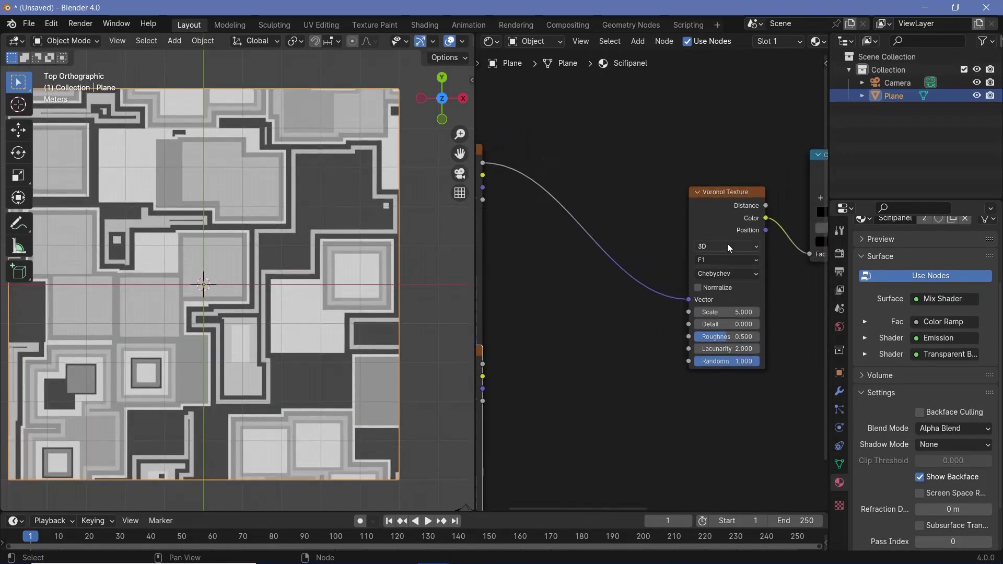
pyautogui.click(728, 244)
pyautogui.click(723, 309)
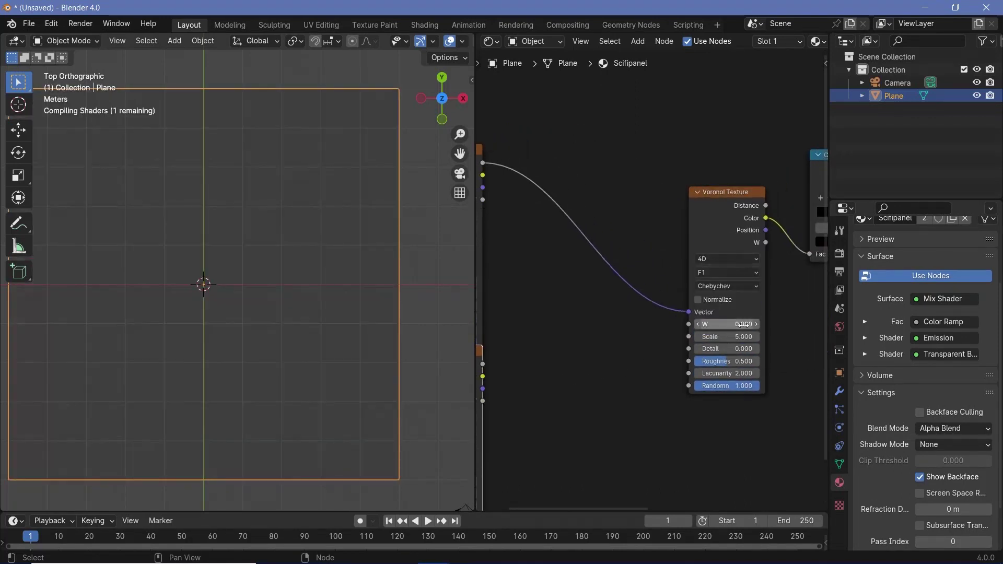
# Step: Add a Math node using the Add operation between the two stacked Voronoi Textures and the third one
pyautogui.hotkey('shift', 'd')
pyautogui.rightClick(652, 347)
pyautogui.hotkey('shift', 'a')
pyautogui.write('math')
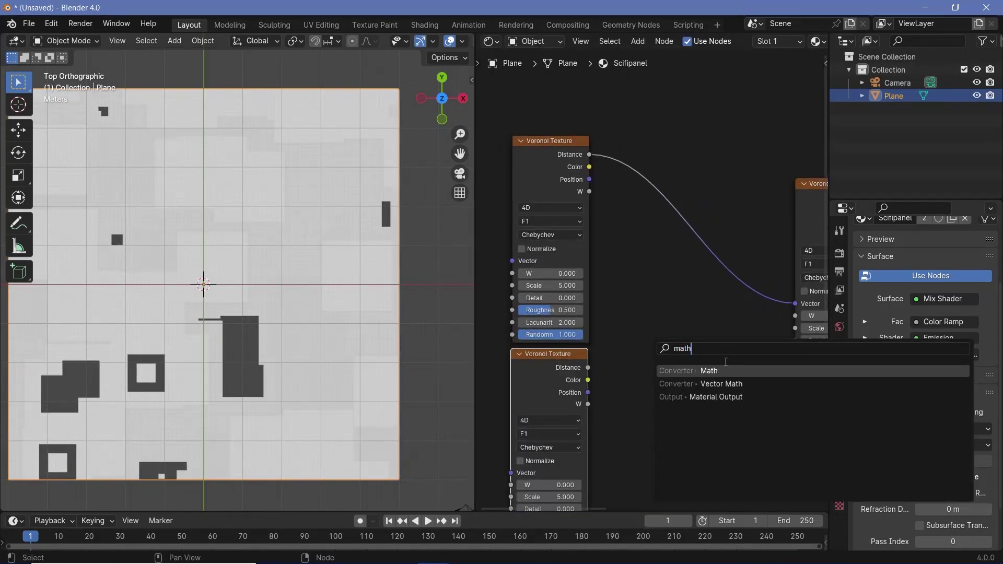
pyautogui.click(711, 370)
pyautogui.click(695, 308)
# Step: Connect both stacked Voronoi Distance outputs to the Add node's values, and its result to the third Voronoi Texture's Vector
pyautogui.moveTo(590, 154); pyautogui.dragTo(662, 343)
pyautogui.moveTo(588, 368); pyautogui.dragTo(660, 354)
pyautogui.moveTo(736, 301); pyautogui.dragTo(796, 302)
pyautogui.moveTo(751, 347); pyautogui.dragTo(811, 274, button='middle')
pyautogui.click(709, 228)
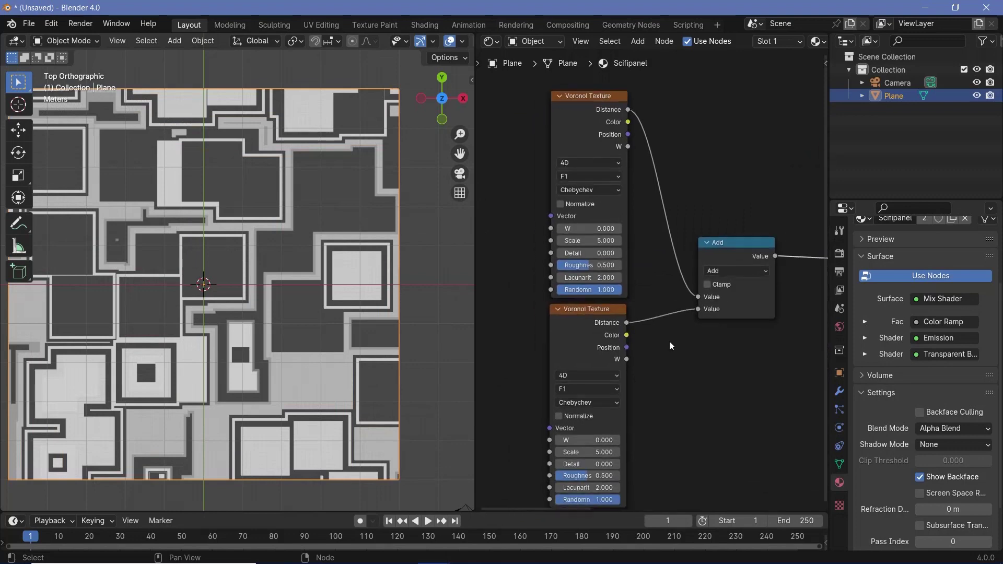
# Step: Set the lower Voronoi Texture's W to 4.7 and the Scale of the Voronoi Texture feeding the Color Ramp to 15.6
pyautogui.moveTo(575, 439); pyautogui.dragTo(654, 439)
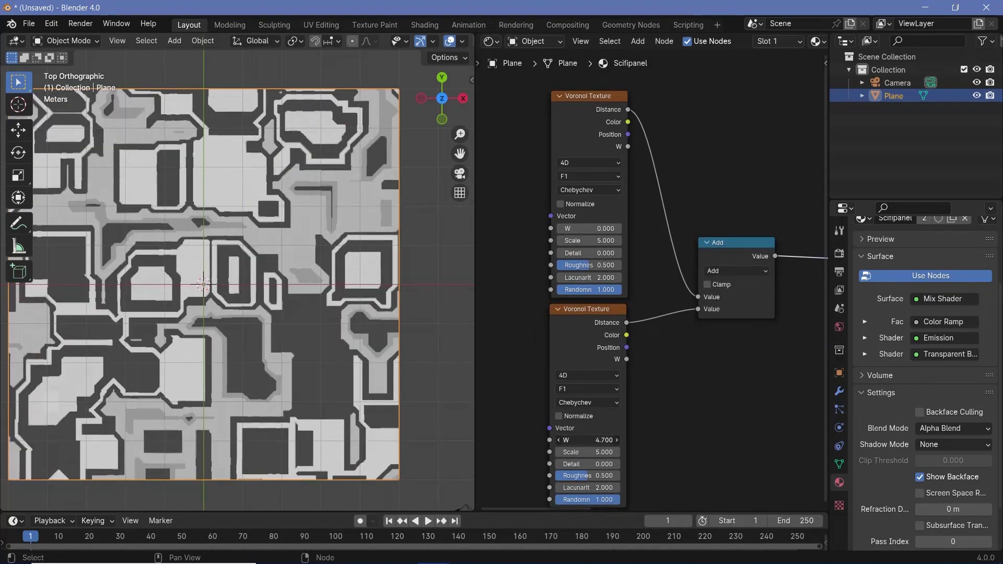
pyautogui.keyDown('shift'); pyautogui.moveTo(216, 354); pyautogui.dragTo(324, 335, button='middle'); pyautogui.keyUp('shift')
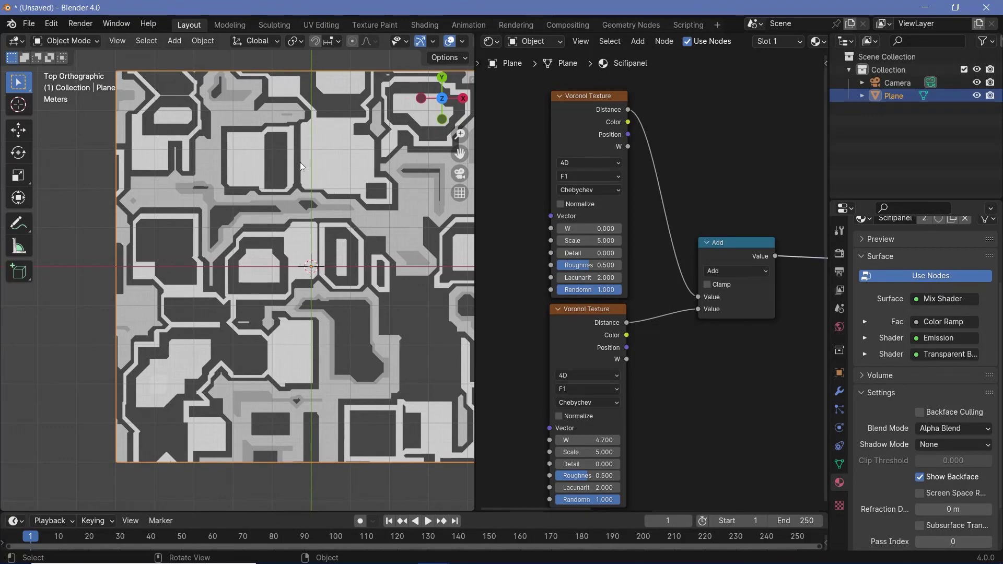
pyautogui.moveTo(636, 264); pyautogui.dragTo(608, 298, button='middle')
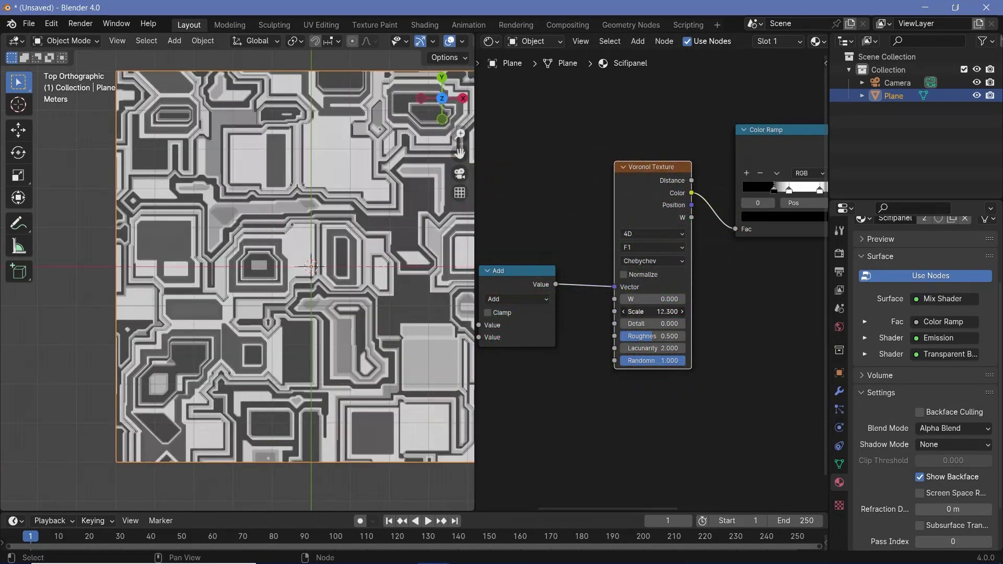
pyautogui.moveTo(653, 312); pyautogui.dragTo(672, 312)
pyautogui.keyDown('ctrl'); pyautogui.moveTo(198, 330); pyautogui.dragTo(197, 268, button='middle'); pyautogui.keyUp('ctrl')
pyautogui.scroll(1, 197, 267)
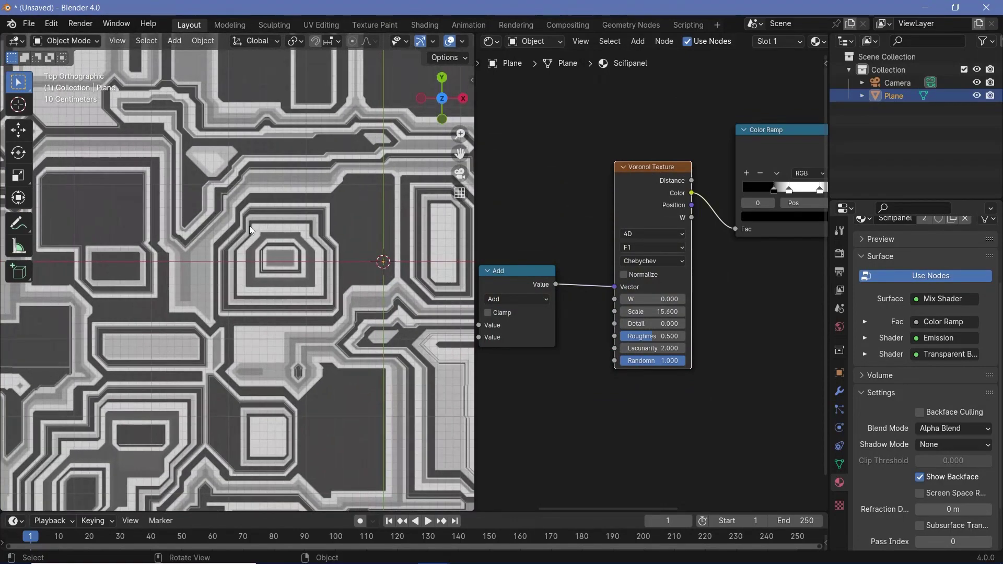
pyautogui.keyDown('ctrl'); pyautogui.moveTo(373, 251); pyautogui.dragTo(327, 313, button='middle'); pyautogui.keyUp('ctrl')
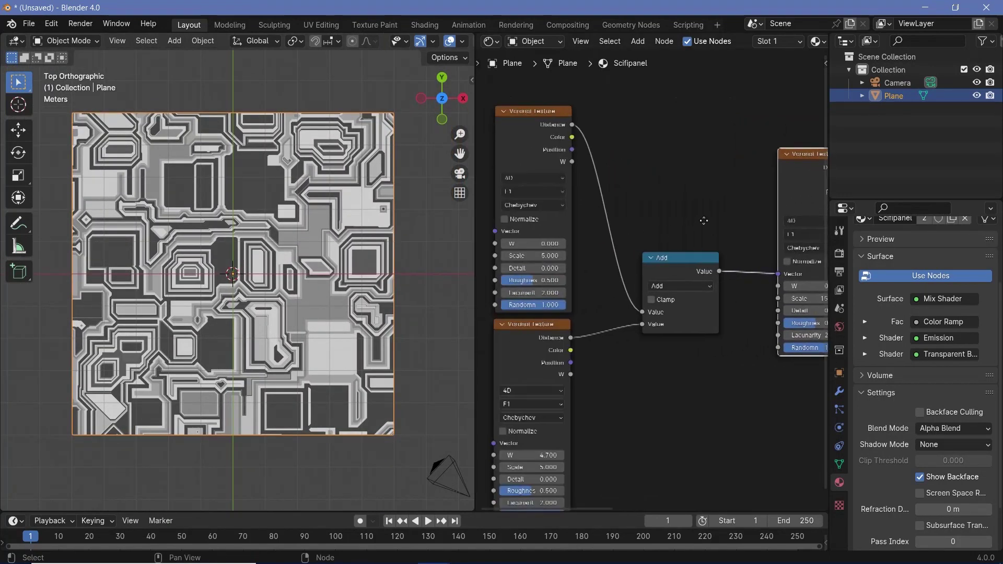
# Step: Set the W of the upper Voronoi Texture feeding the Add node to 4.29
pyautogui.keyDown('shift'); pyautogui.moveTo(575, 230); pyautogui.dragTo(609, 230); pyautogui.keyUp('shift')
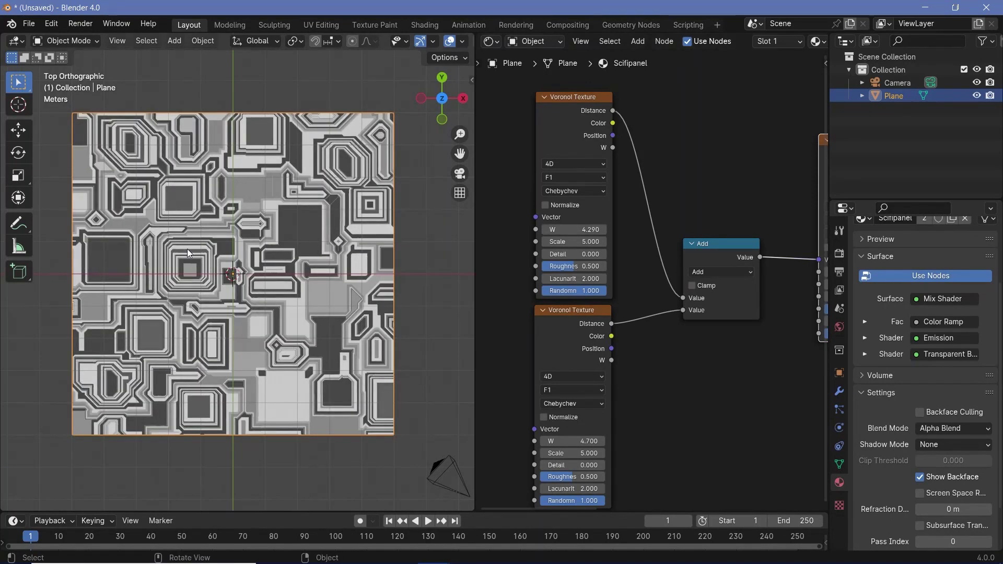
pyautogui.moveTo(315, 256); pyautogui.dragTo(355, 252, button='middle')
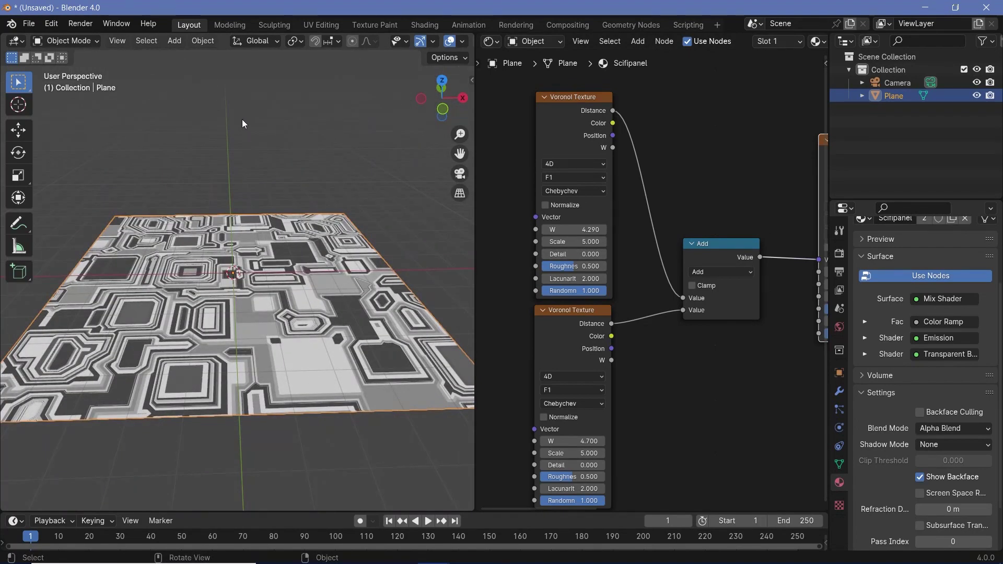
pyautogui.moveTo(396, 227); pyautogui.dragTo(404, 323, button='middle')
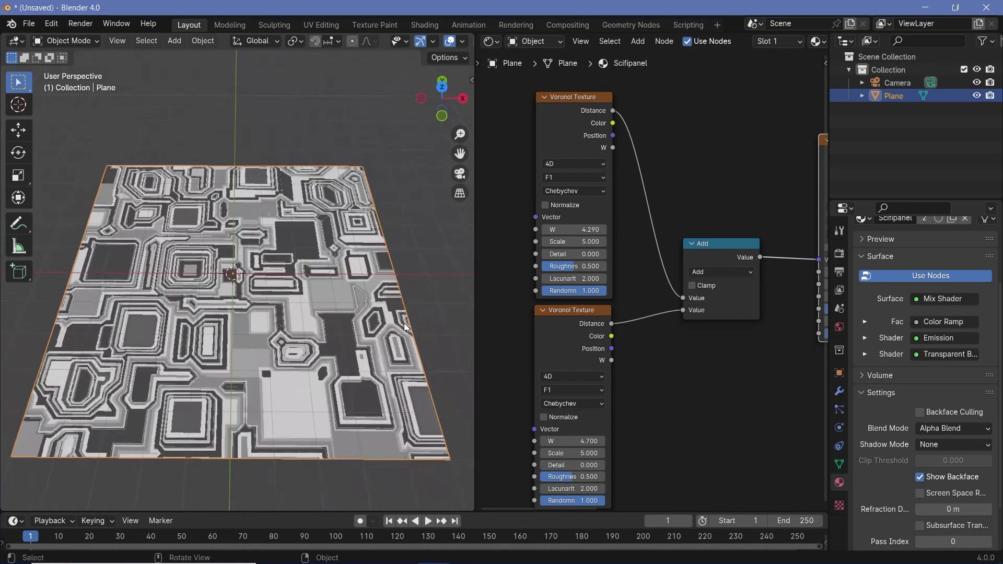
# Step: Change the Emission node's color to orange and set its Strength to 5
pyautogui.moveTo(745, 315); pyautogui.dragTo(665, 267, button='middle')
pyautogui.click(685, 275)
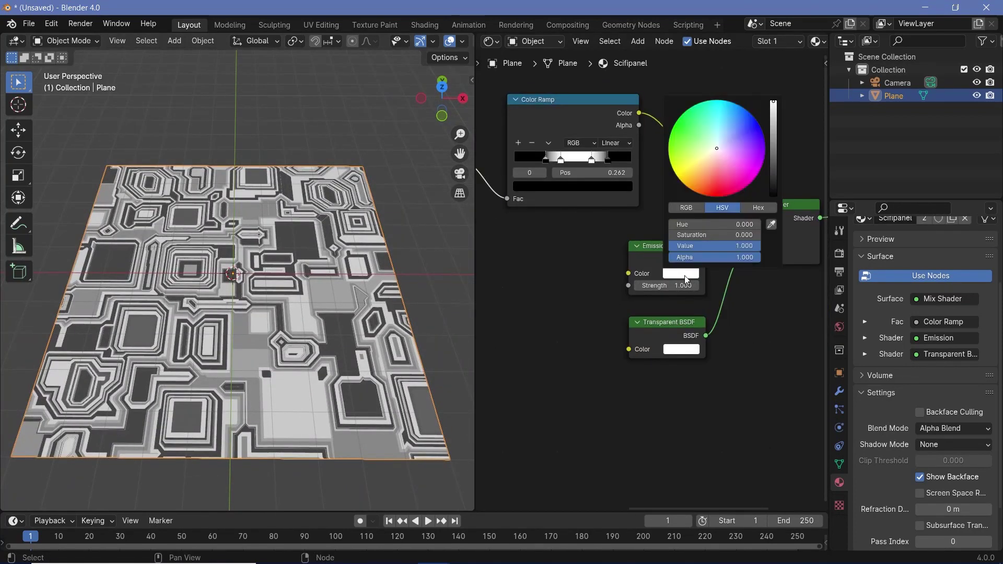
pyautogui.moveTo(713, 145)
pyautogui.mouseDown()
pyautogui.moveTo(750, 178)
pyautogui.moveTo(714, 197)
pyautogui.moveTo(680, 179)
pyautogui.moveTo(689, 188)
pyautogui.mouseUp()
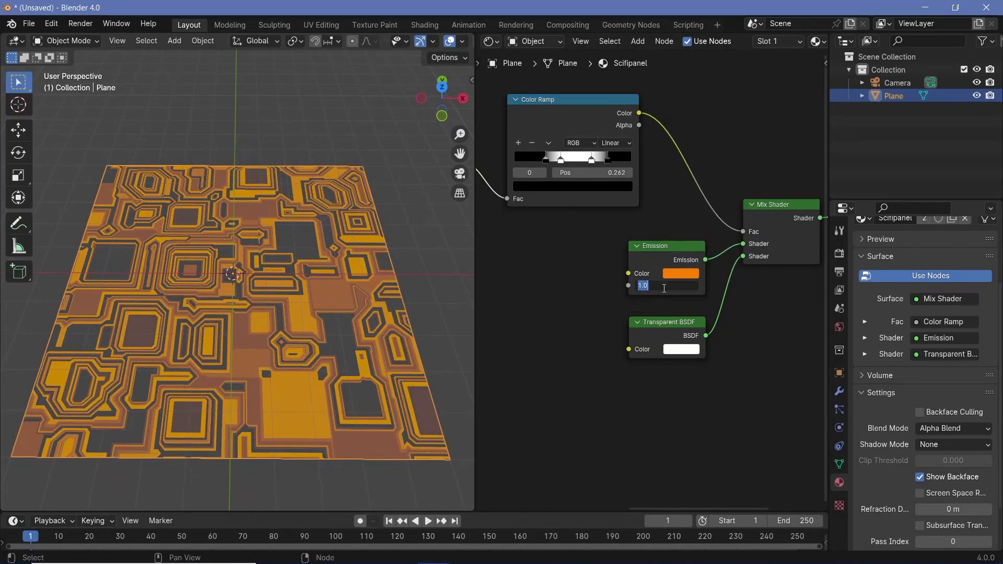
pyautogui.press('Return')
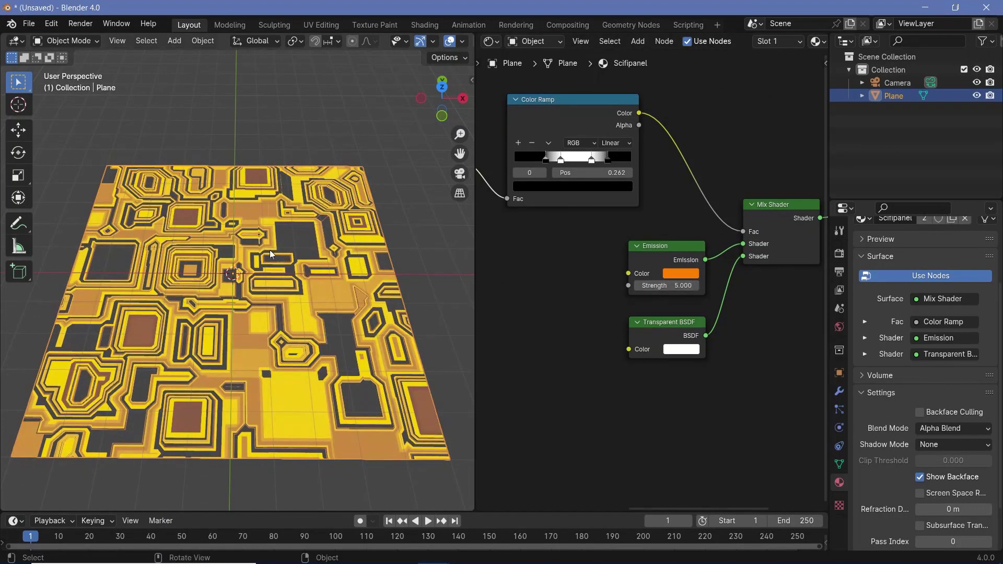
# Step: Enable Bloom and Screen Space Reflections in the render settings and inspect the glowing panel up close
pyautogui.click(839, 253)
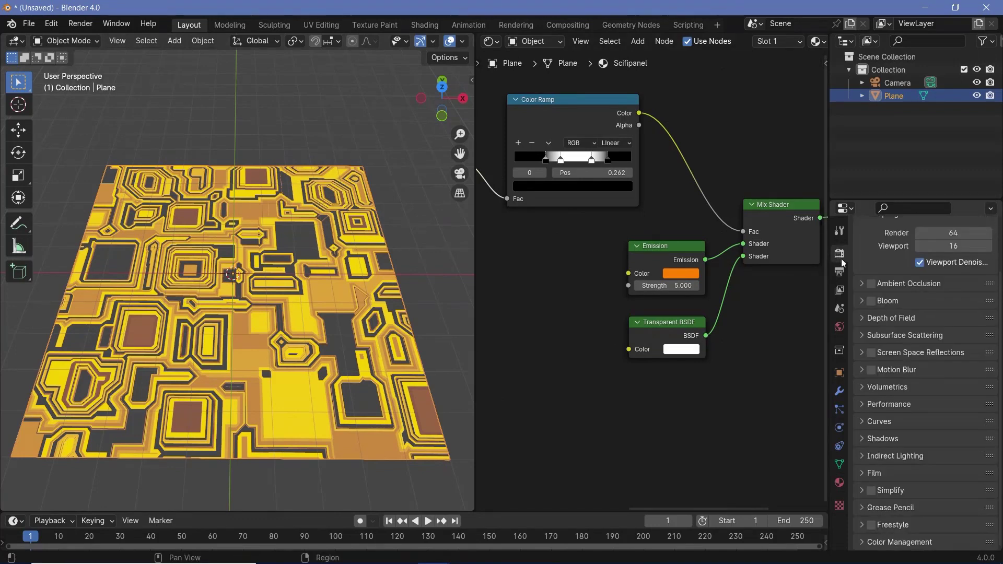
pyautogui.click(871, 301)
pyautogui.click(871, 354)
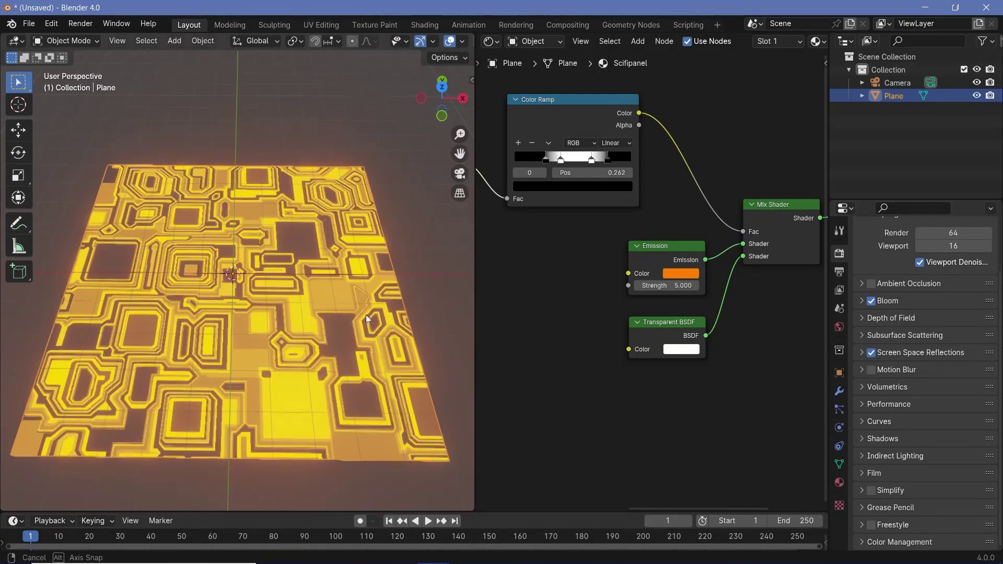
pyautogui.moveTo(366, 315); pyautogui.dragTo(231, 323, button='middle')
pyautogui.scroll(3, 285, 291)
pyautogui.moveTo(285, 293); pyautogui.dragTo(289, 259, button='middle')
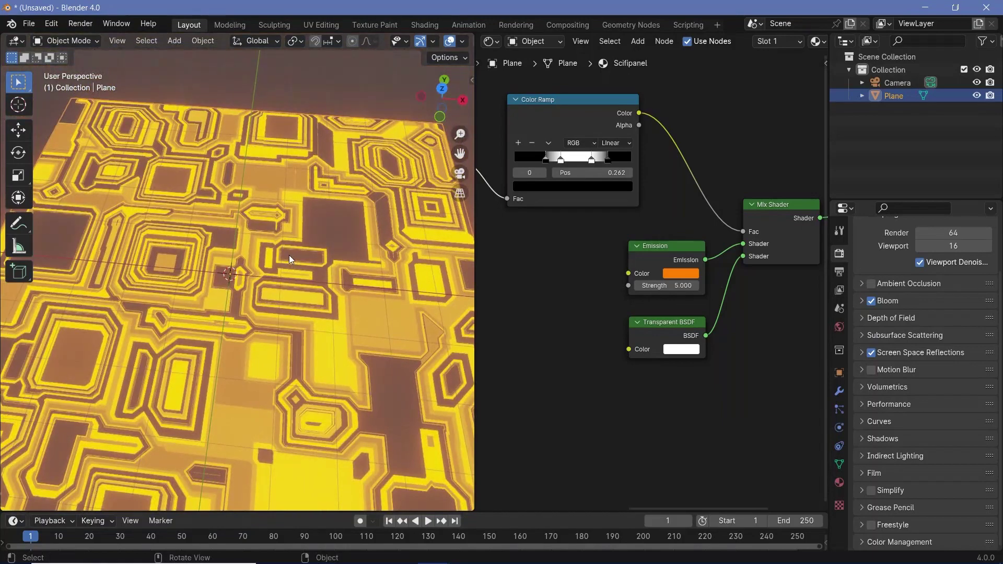
pyautogui.scroll(-4, 275, 241)
# Step: Add a second mesh plane to the scene and scale it by 5
pyautogui.hotkey('shift', 'a')
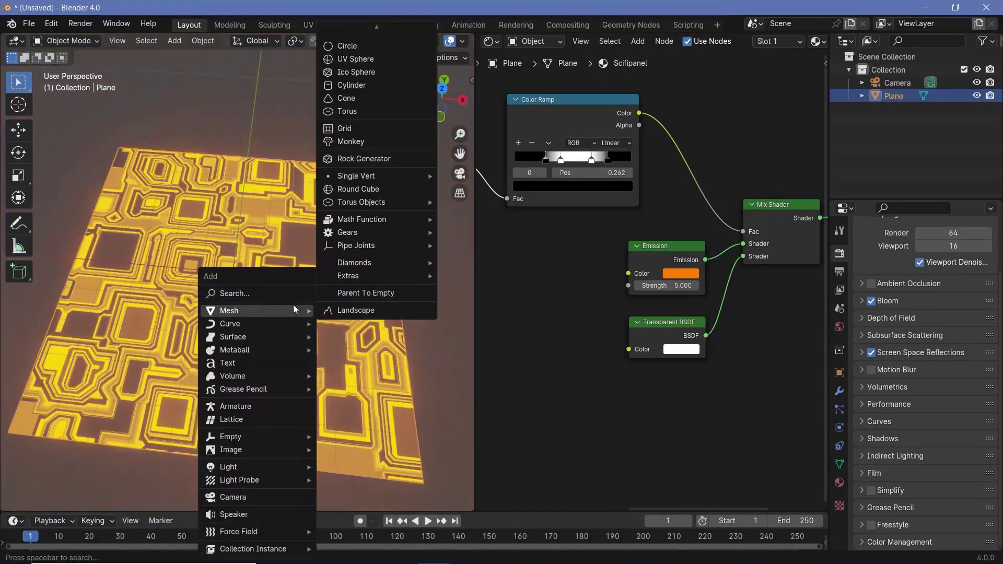
pyautogui.press('Escape')
pyautogui.hotkey('shift', 'a')
pyautogui.write('plane')
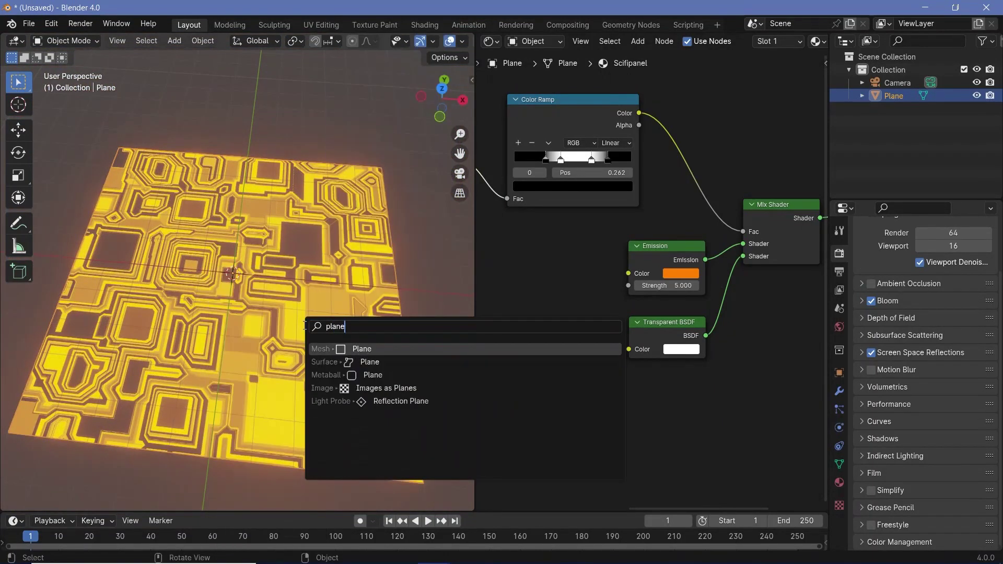
pyautogui.press('Return')
pyautogui.press('s')
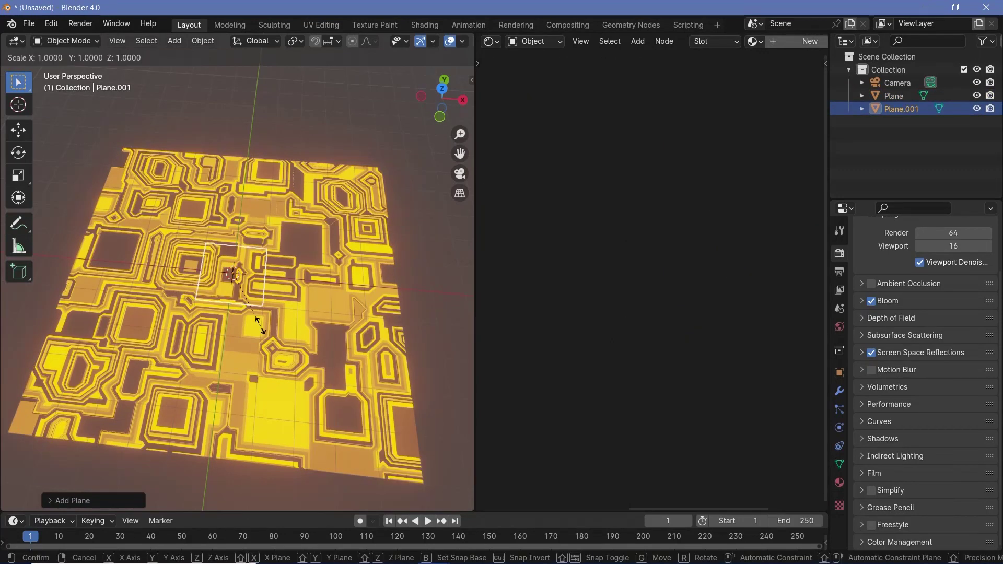
pyautogui.press('5')
pyautogui.press('Return')
# Step: Move the new plane along Z to slightly below the glowing panel
pyautogui.press('g')
pyautogui.press('z')
pyautogui.click(264, 332)
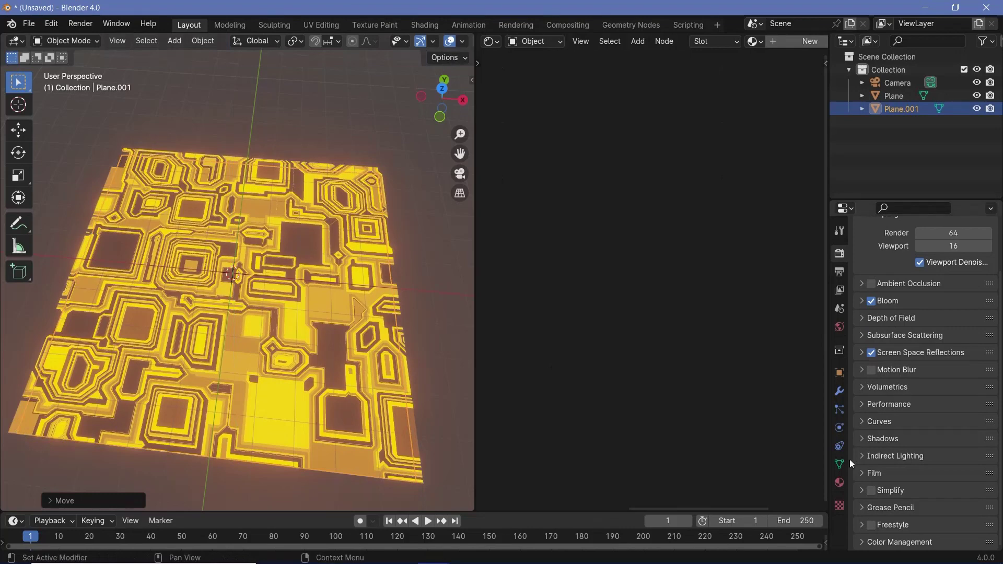
# Step: Give the new plane a new material with Metallic at 1 and Roughness at 0.2
pyautogui.click(840, 482)
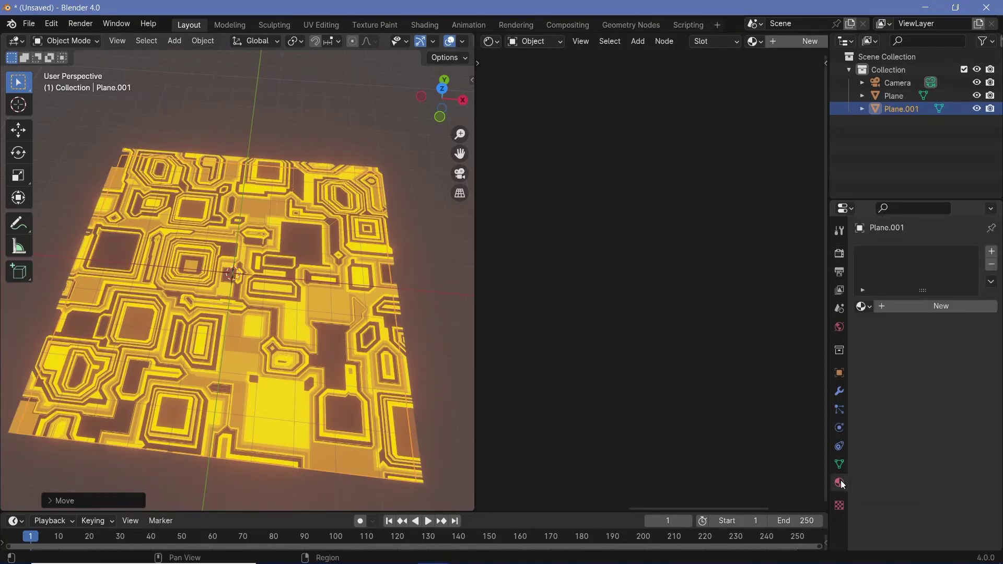
pyautogui.click(914, 306)
pyautogui.press('Home')
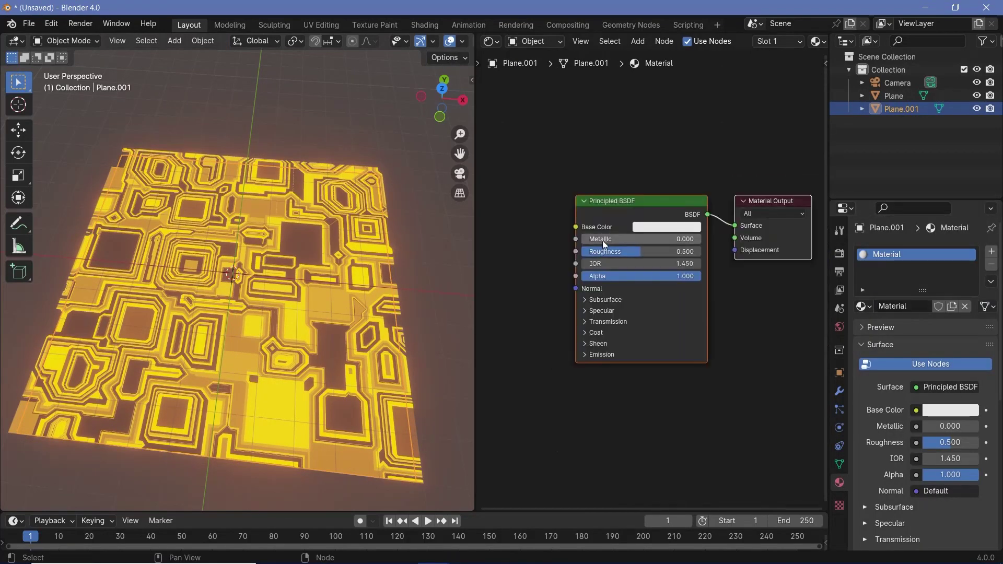
pyautogui.moveTo(630, 239); pyautogui.dragTo(748, 239)
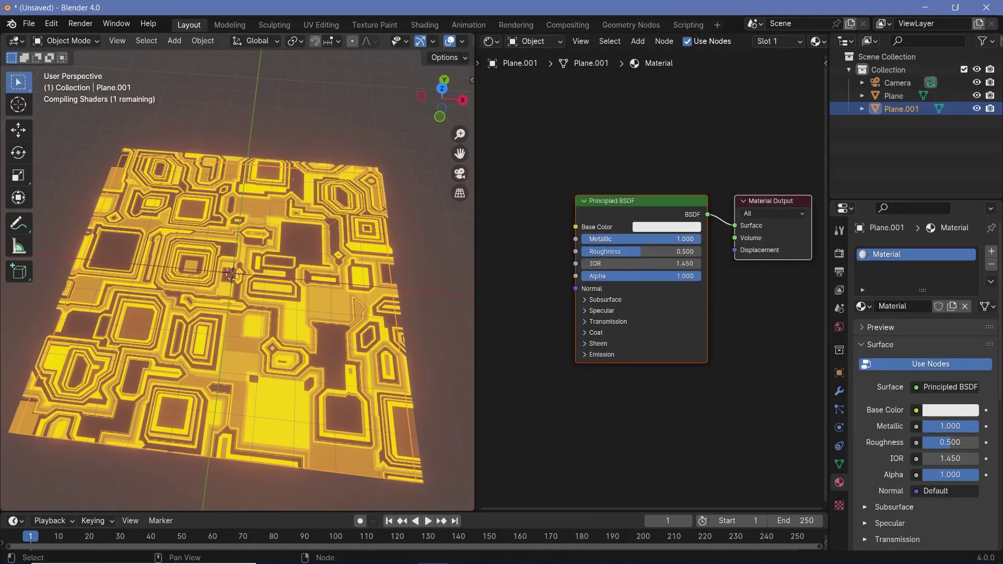
pyautogui.click(662, 253)
pyautogui.write('0.2')
pyautogui.press('Return')
# Step: Adjust the metallic plane's height along Z so it sits just beneath the glowing panel
pyautogui.moveTo(307, 237); pyautogui.dragTo(310, 217, button='middle')
pyautogui.moveTo(294, 343); pyautogui.dragTo(280, 309, button='middle')
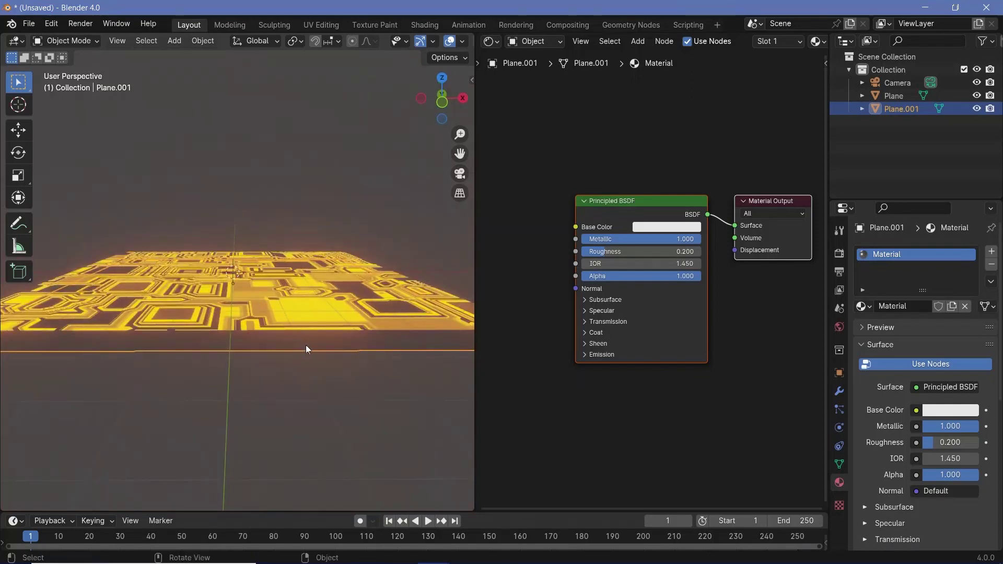
pyautogui.moveTo(306, 345)
pyautogui.mouseDown(button='middle')
pyautogui.moveTo(290, 347)
pyautogui.moveTo(277, 394)
pyautogui.moveTo(324, 352)
pyautogui.mouseUp(button='middle')
pyautogui.press('g')
pyautogui.press('z')
pyautogui.click(290, 360)
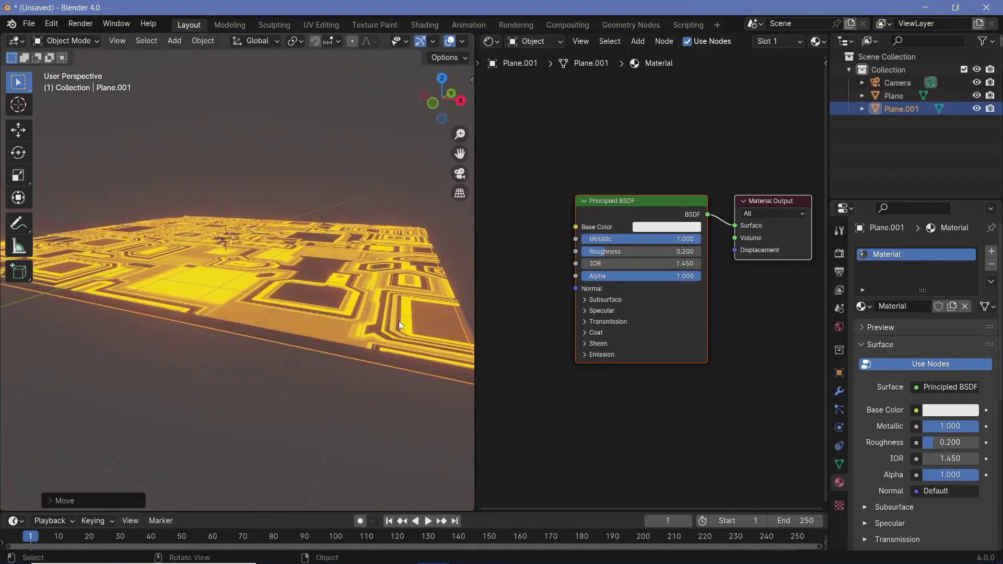
# Step: Set the Scifipanel material's Blend Mode to Alpha Hashed on the glowing panel
pyautogui.click(342, 256)
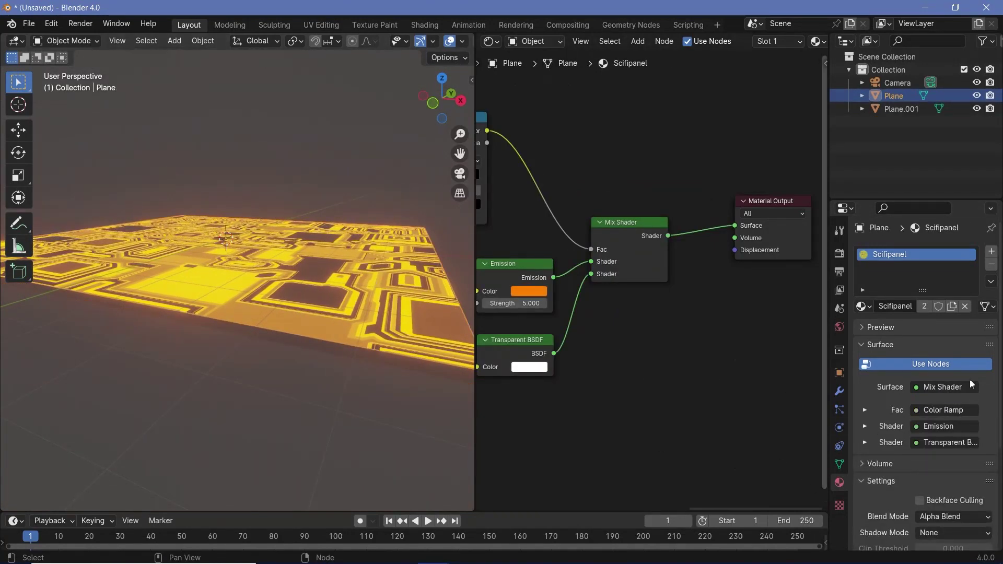
pyautogui.scroll(-5, 978, 384)
pyautogui.click(935, 407)
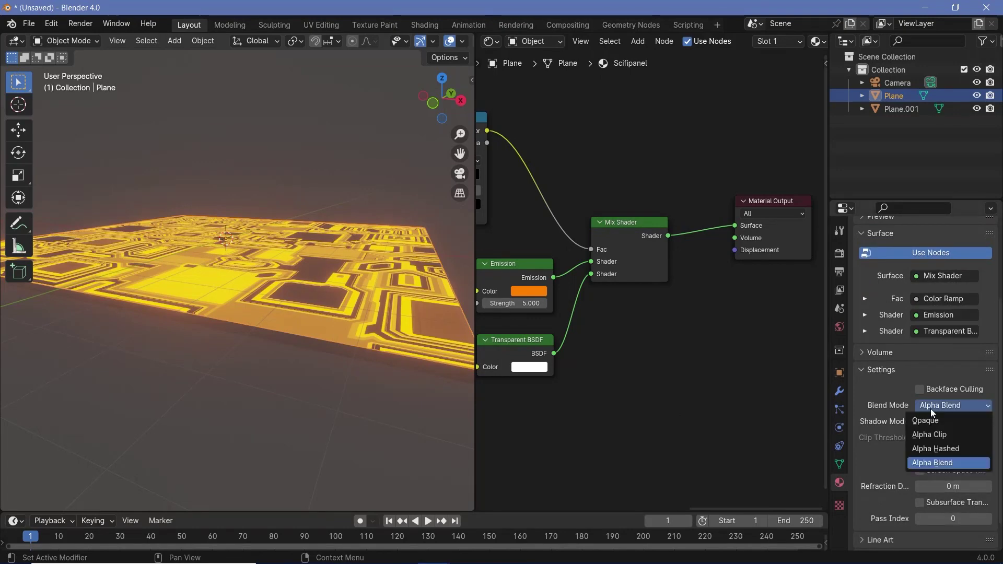
pyautogui.click(939, 449)
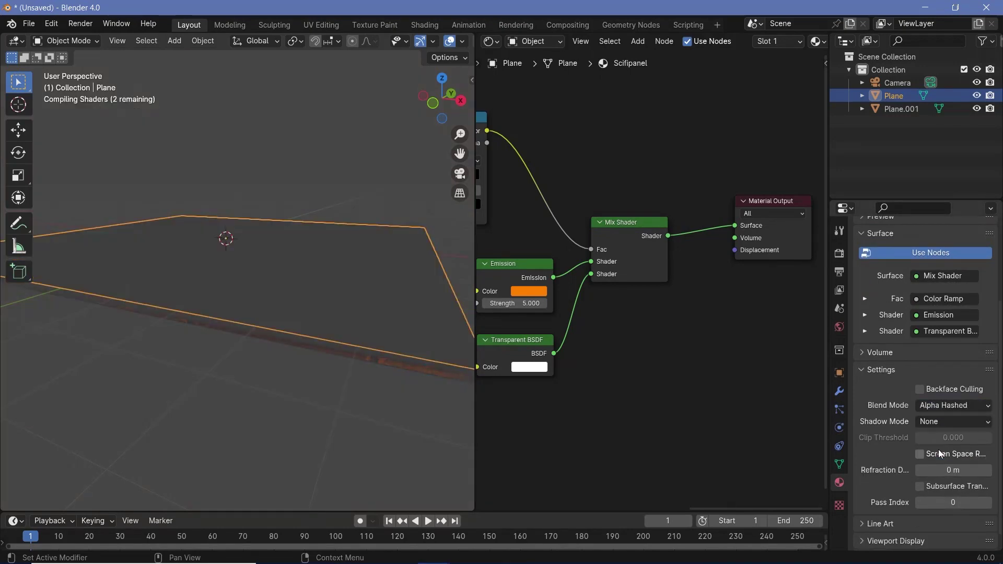
pyautogui.moveTo(320, 352); pyautogui.dragTo(352, 419, button='middle')
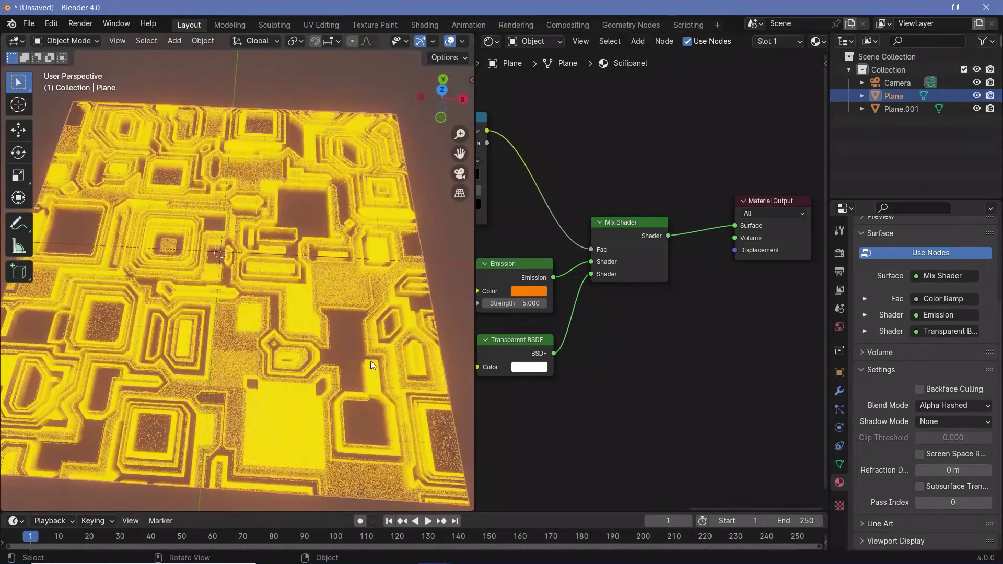
# Step: Select the metallic plane Plane.001 and make room beside its Principled BSDF in the node layout
pyautogui.click(910, 109)
pyautogui.moveTo(578, 284); pyautogui.dragTo(614, 311, button='middle')
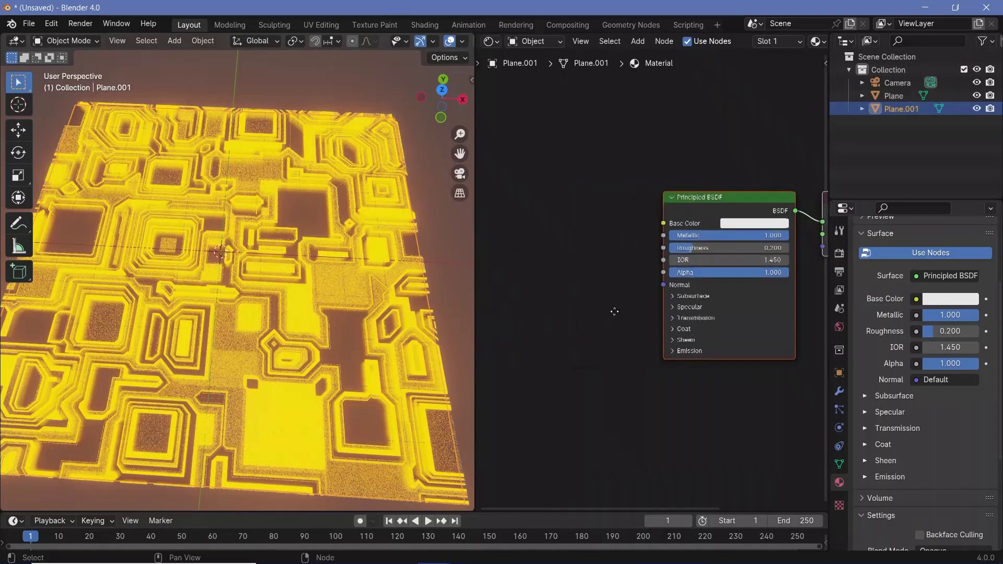
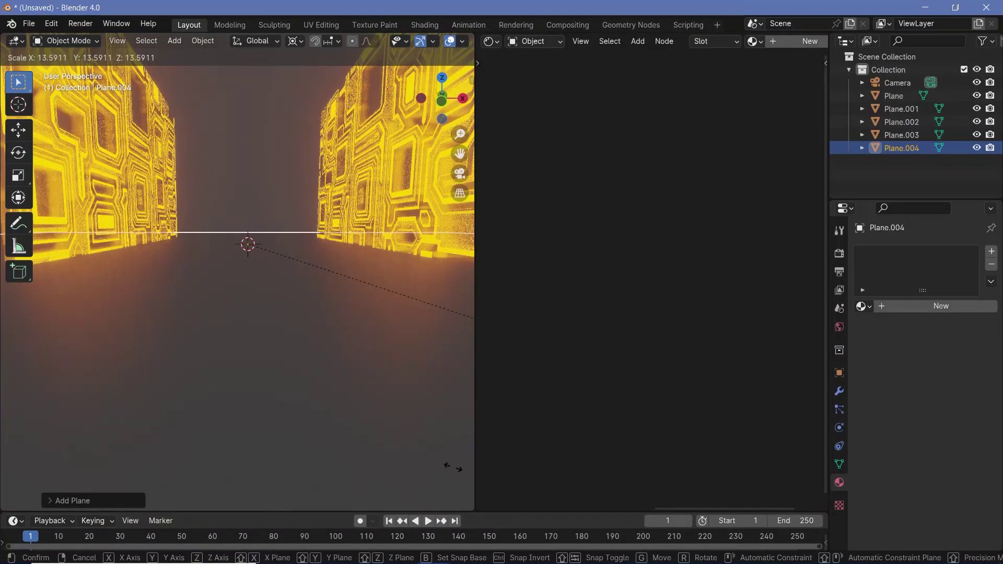
# Step: Scale up the new plane Plane.004 to span both glowing walls and move it 1 m down along Z as a floor
pyautogui.click(429, 464)
pyautogui.moveTo(262, 337)
pyautogui.mouseDown(button='middle')
pyautogui.moveTo(246, 358)
pyautogui.moveTo(262, 339)
pyautogui.mouseUp(button='middle')
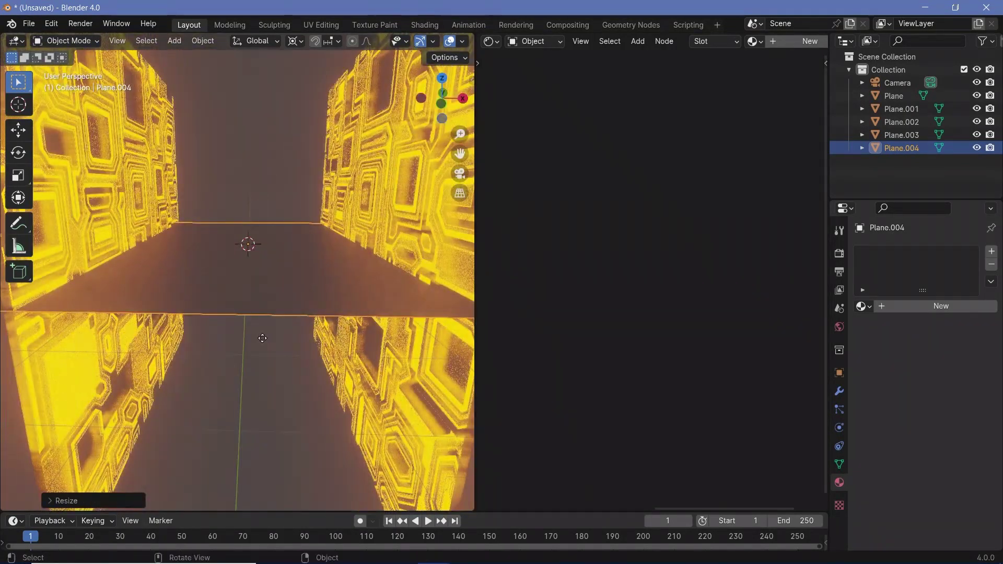
pyautogui.press('g')
pyautogui.write('z')
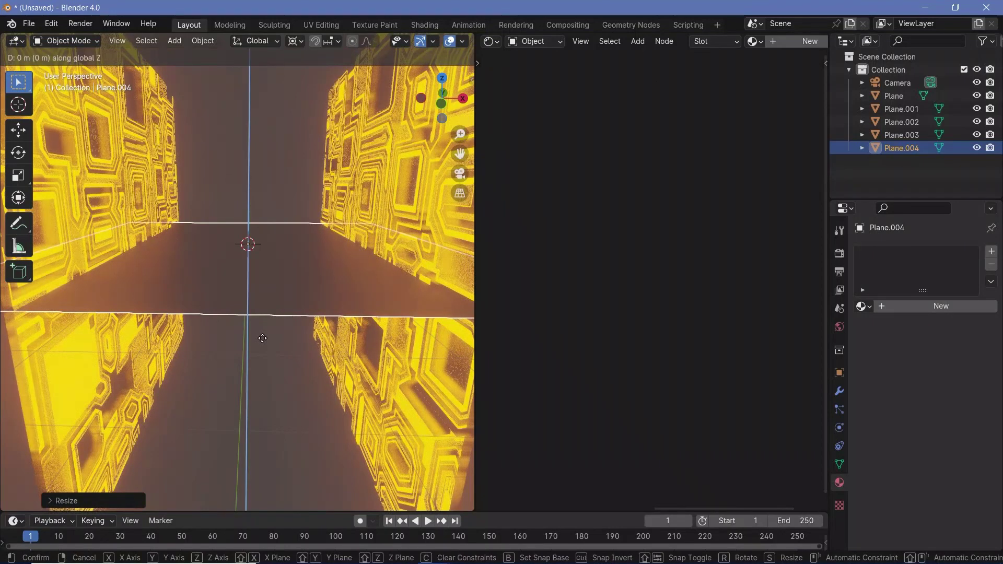
pyautogui.write('1')
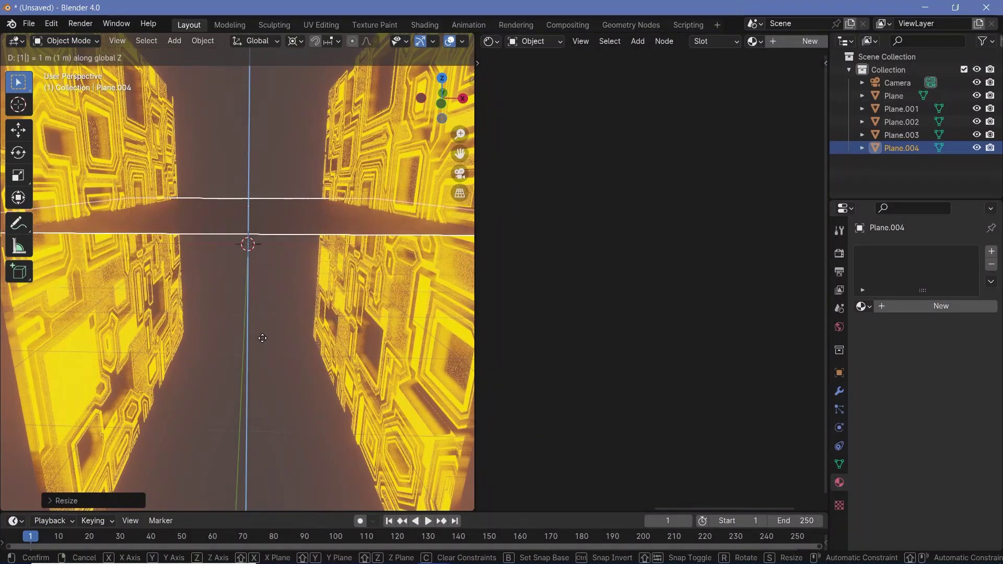
pyautogui.write('-')
pyautogui.press('Return')
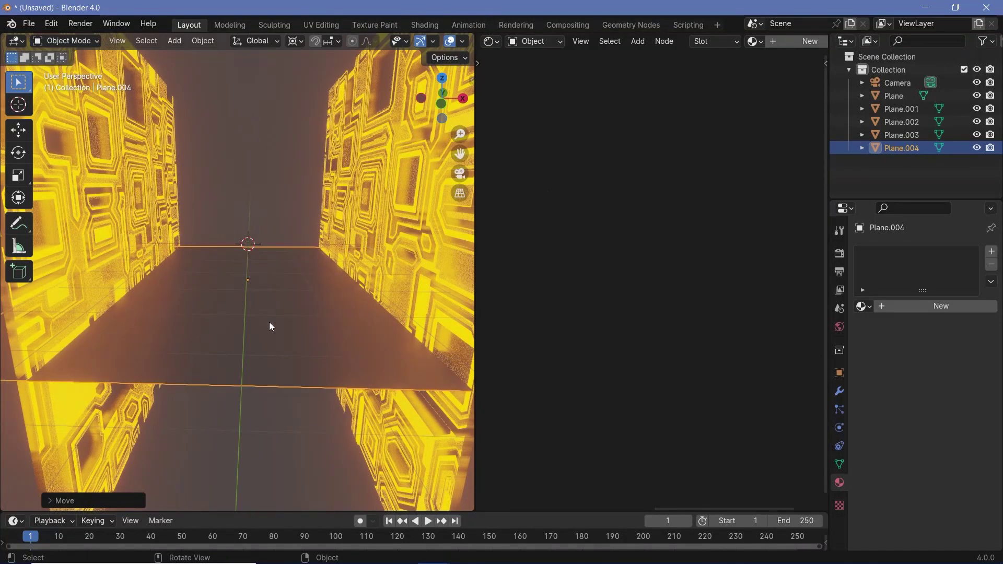
# Step: Duplicate the floor plane and move the copy 4 m up along Z as a ceiling
pyautogui.hotkey('shift', 'd')
pyautogui.press('z')
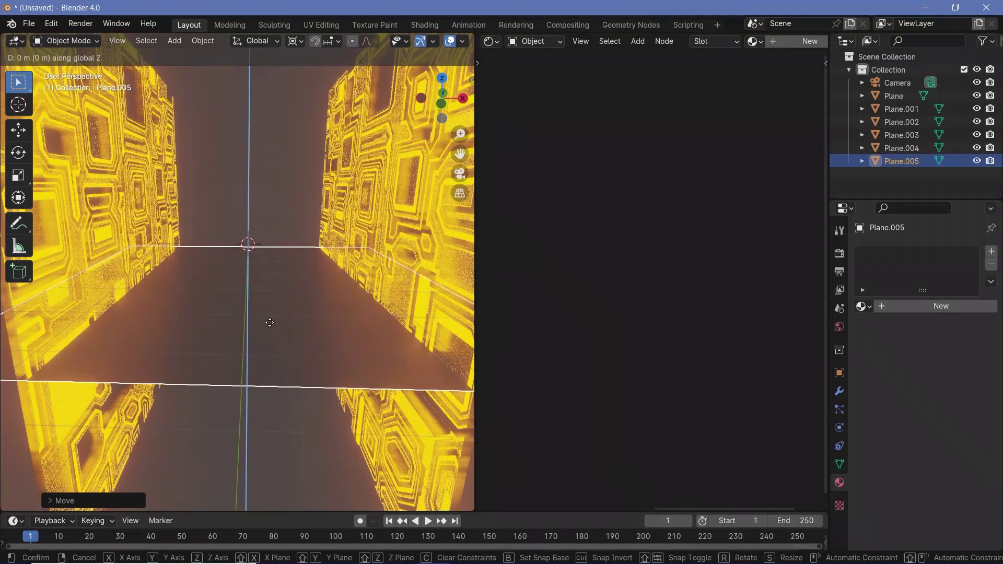
pyautogui.write('4')
pyautogui.press('Return')
# Step: Select all six wall, backing, floor and ceiling planes and move them into a new collection named Objects
pyautogui.moveTo(256, 321); pyautogui.dragTo(277, 299, button='middle')
pyautogui.keyDown('shift'); pyautogui.click(151, 227); pyautogui.keyUp('shift')
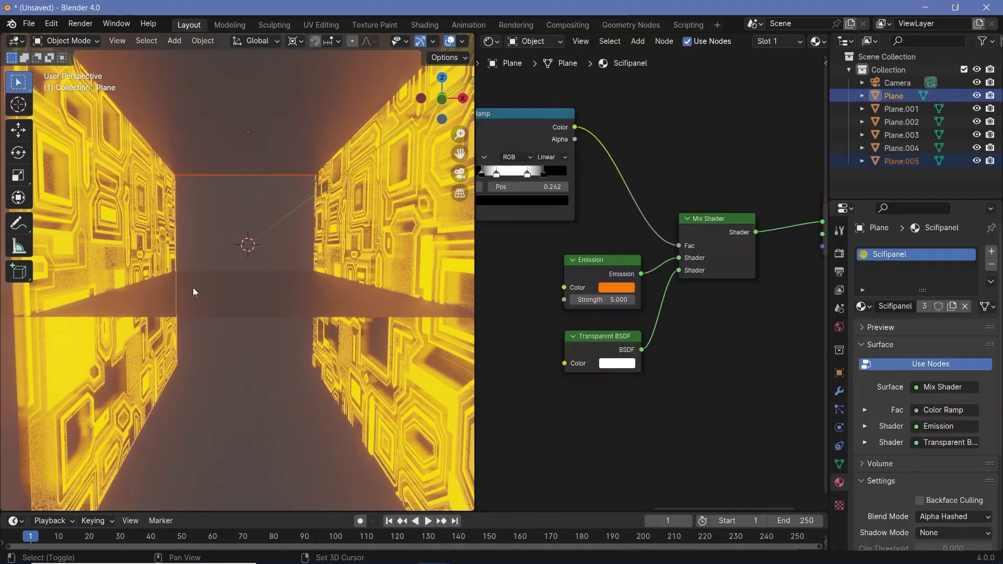
pyautogui.keyDown('shift'); pyautogui.click(193, 289); pyautogui.keyUp('shift')
pyautogui.keyDown('shift'); pyautogui.click(331, 244); pyautogui.keyUp('shift')
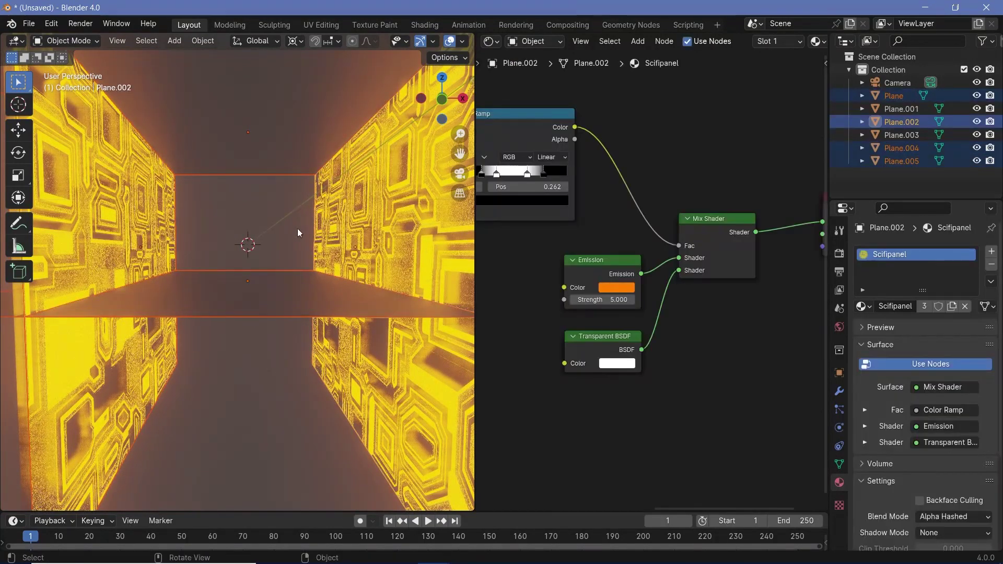
pyautogui.scroll(-4, 307, 268)
pyautogui.moveTo(307, 269); pyautogui.dragTo(243, 250, button='middle')
pyautogui.keyDown('shift'); pyautogui.click(212, 244); pyautogui.keyUp('shift')
pyautogui.moveTo(340, 249); pyautogui.dragTo(206, 253, button='middle')
pyautogui.keyDown('shift'); pyautogui.click(258, 237); pyautogui.keyUp('shift')
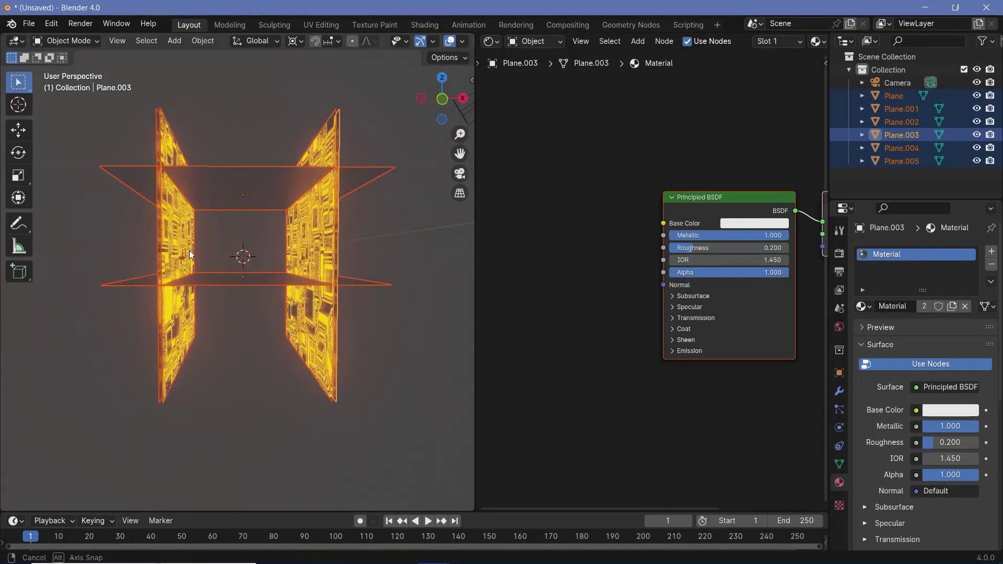
pyautogui.press('m')
pyautogui.click(205, 254)
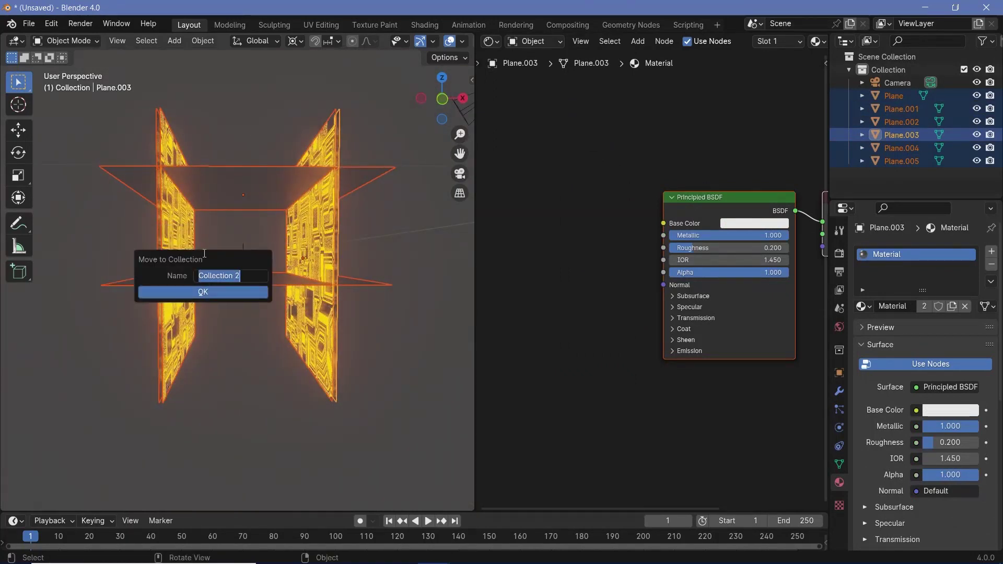
pyautogui.write('Objects')
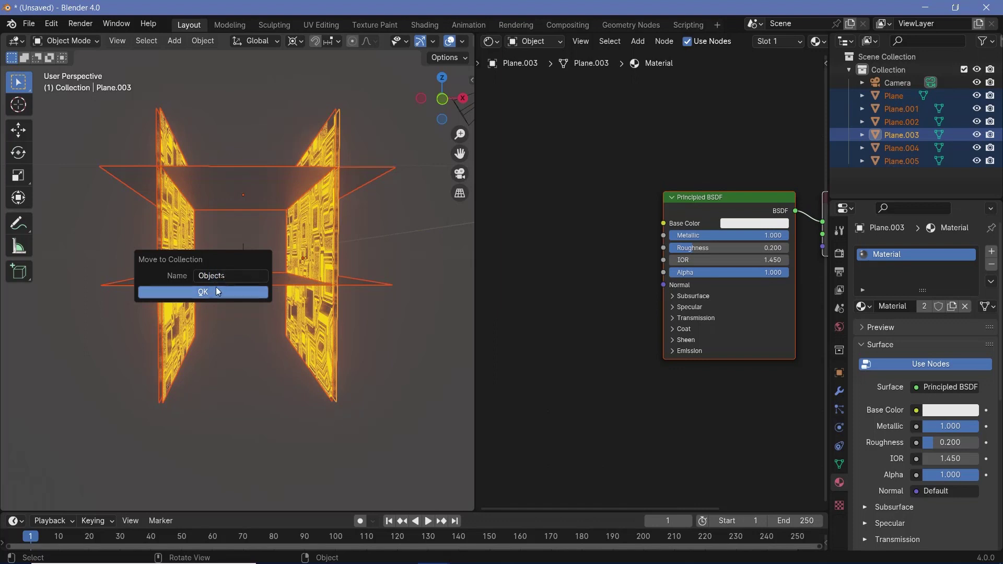
pyautogui.click(221, 289)
# Step: Add a collection instance of Objects and move it 10 m along Y to extend the corridor
pyautogui.moveTo(294, 252); pyautogui.dragTo(255, 222, button='middle')
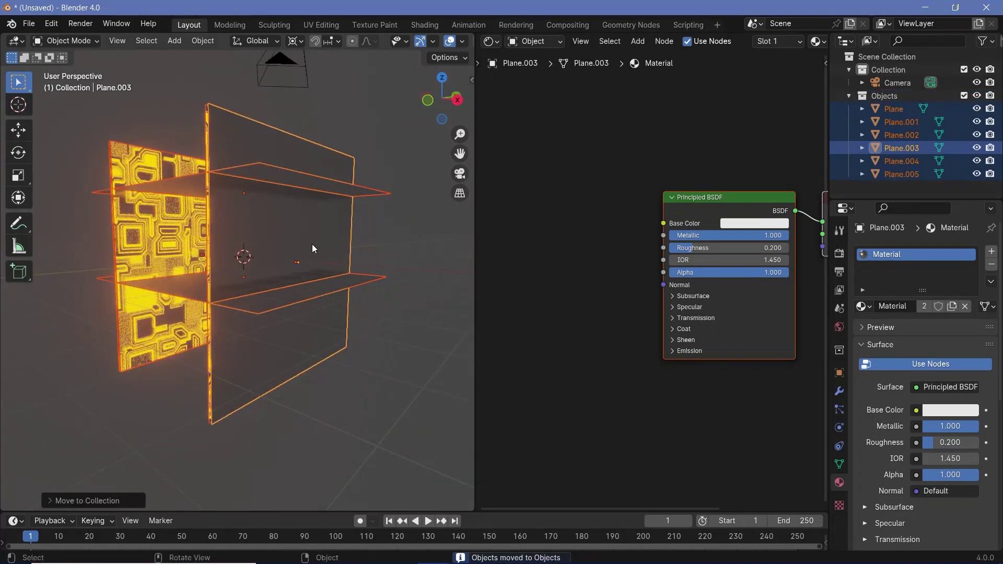
pyautogui.hotkey('shift', 'a')
pyautogui.moveTo(279, 499)
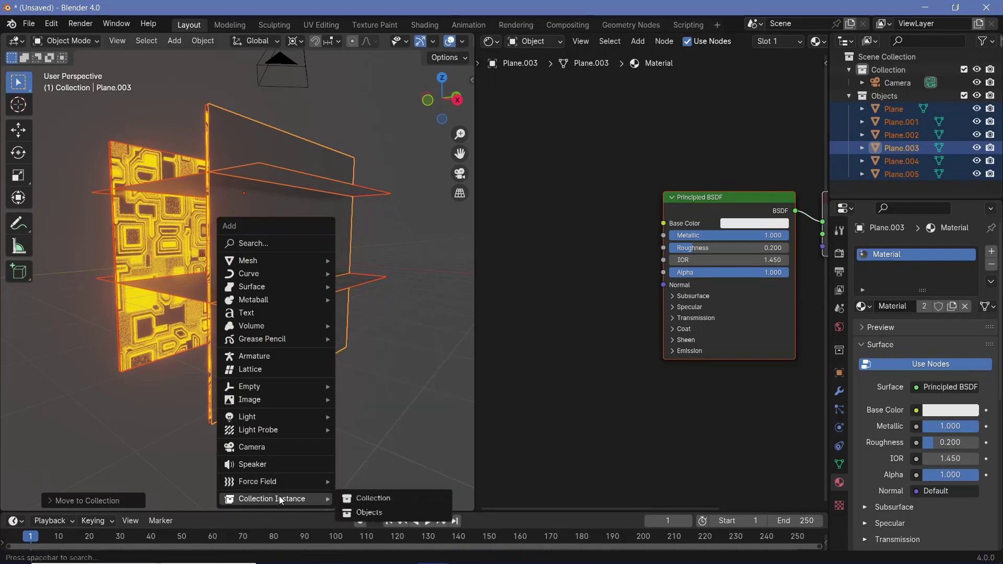
pyautogui.click(361, 512)
pyautogui.moveTo(235, 324); pyautogui.dragTo(233, 322, button='middle')
pyautogui.press('g')
pyautogui.press('y')
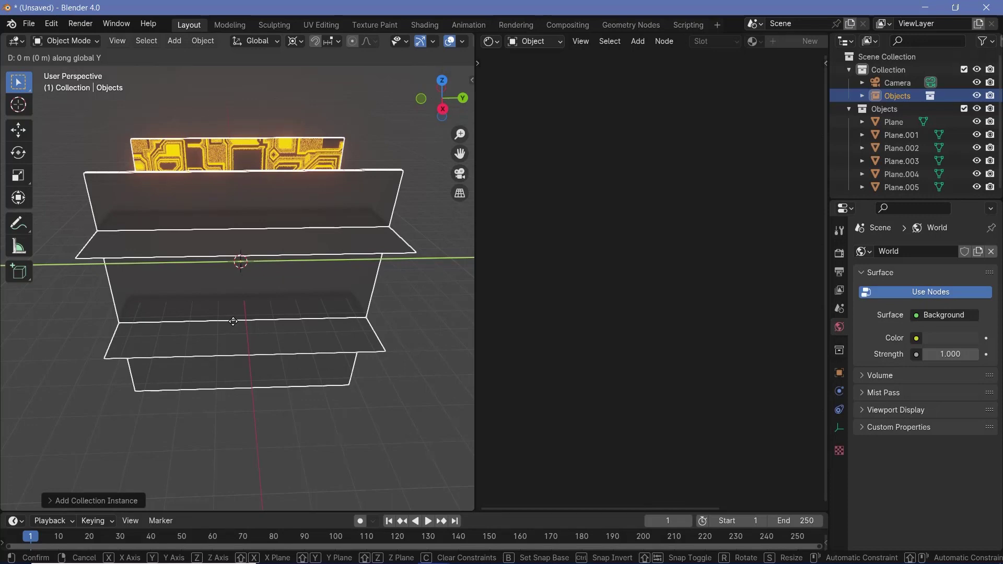
pyautogui.press('=')
pyautogui.write('10')
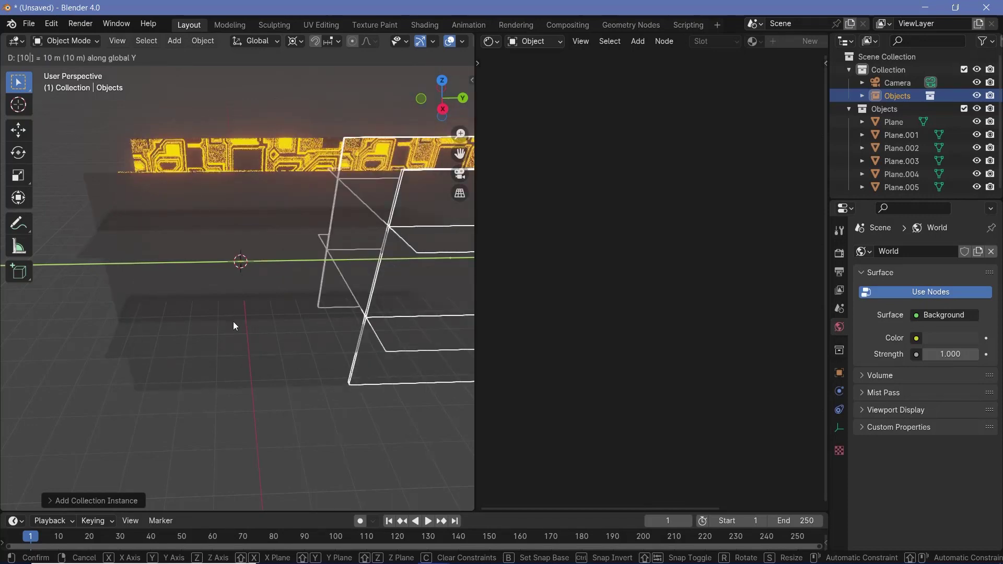
pyautogui.press('Return')
# Step: Add a second Objects collection instance and move it 20 m along Y to lengthen the corridor further
pyautogui.moveTo(230, 314); pyautogui.dragTo(243, 280, button='middle')
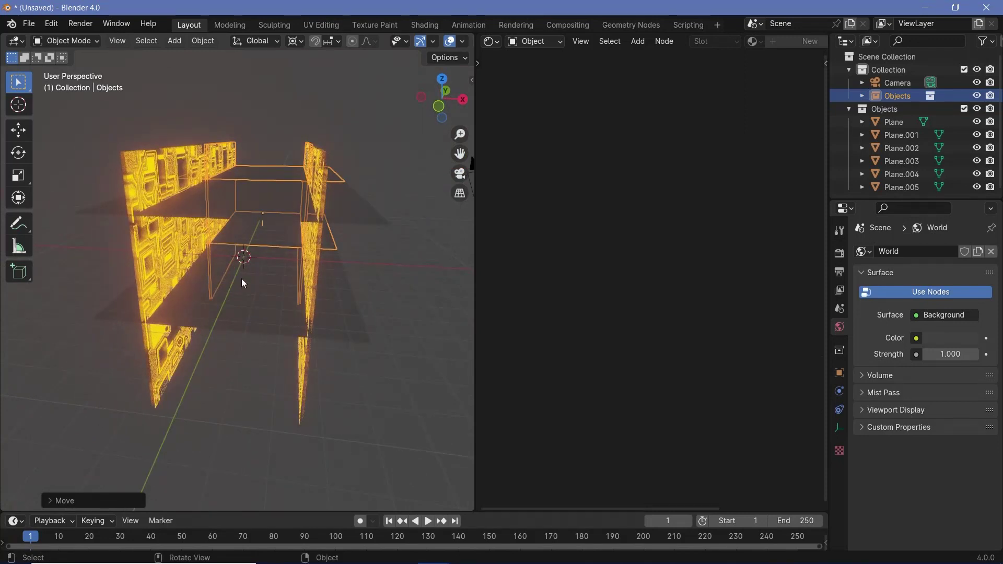
pyautogui.moveTo(224, 290)
pyautogui.mouseDown(button='middle')
pyautogui.moveTo(184, 298)
pyautogui.moveTo(228, 294)
pyautogui.mouseUp(button='middle')
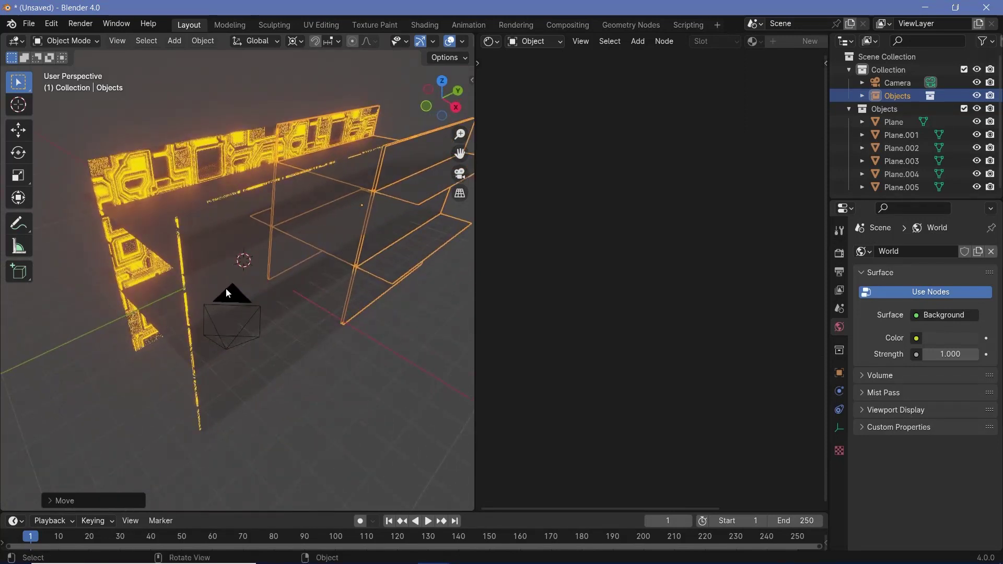
pyautogui.hotkey('shift', 'a')
pyautogui.moveTo(226, 302)
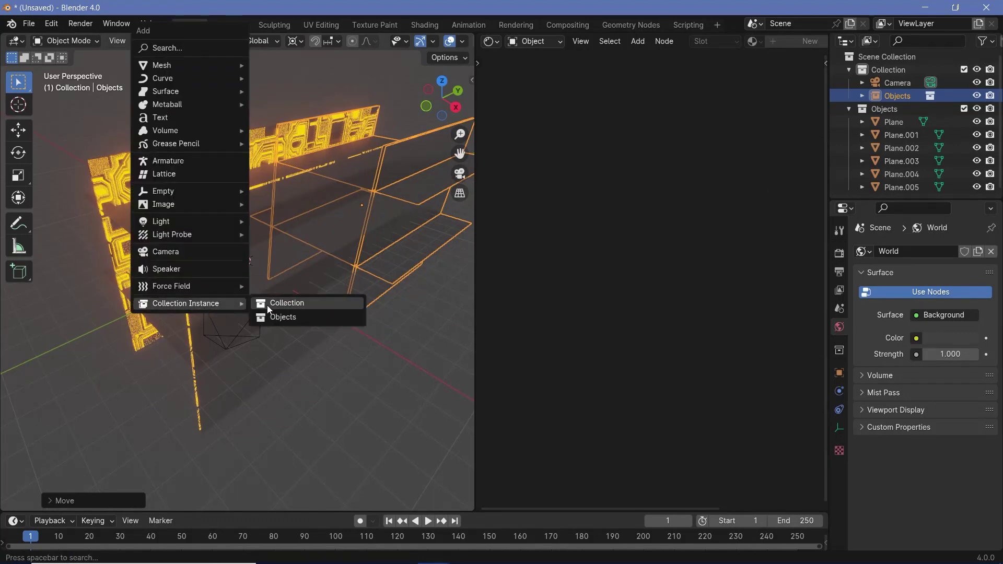
pyautogui.click(277, 318)
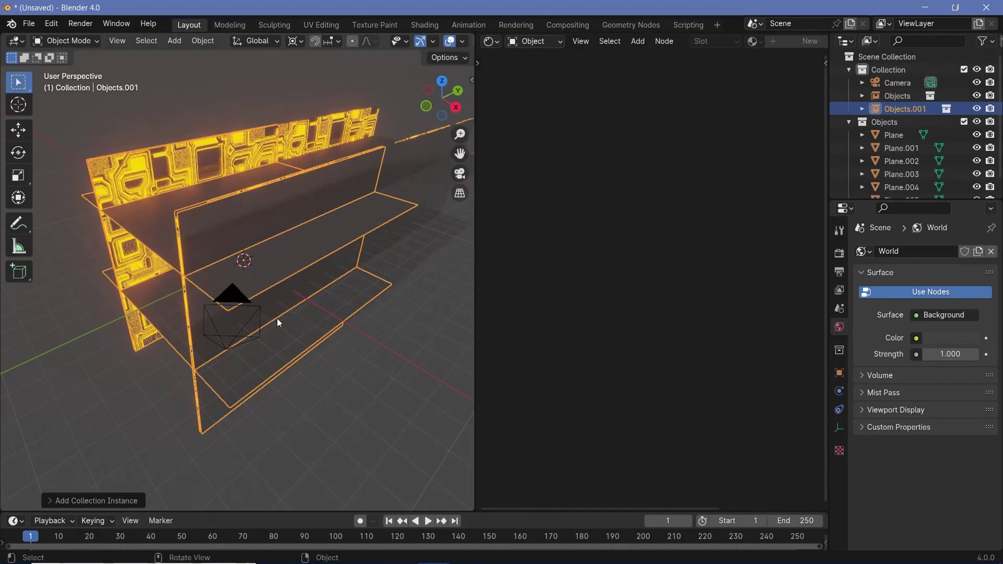
pyautogui.write('gy')
pyautogui.write('20')
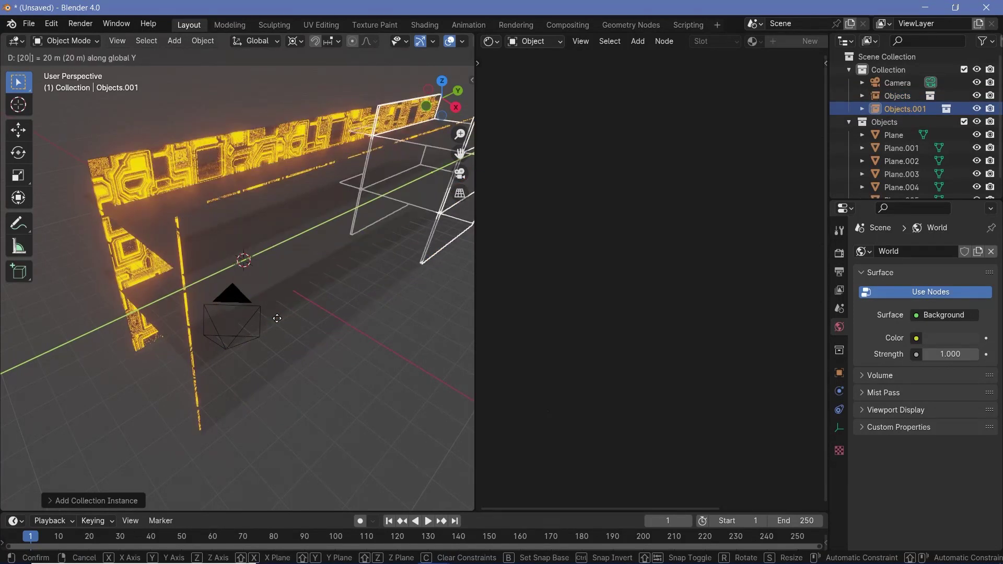
pyautogui.press('Return')
# Step: Spread the Scifipanel Color Ramp stops outward, with white stops at about 0.116 and 0.749 and black stops at both ends
pyautogui.moveTo(280, 315); pyautogui.dragTo(324, 309, button='middle')
pyautogui.scroll(6, 330, 234)
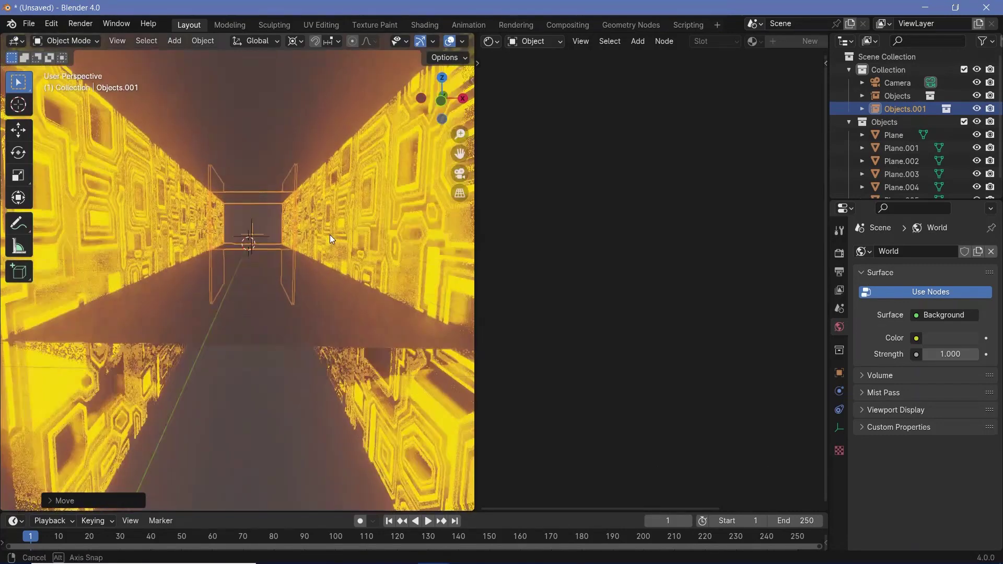
pyautogui.click(329, 237)
pyautogui.moveTo(709, 294); pyautogui.dragTo(811, 344, button='middle')
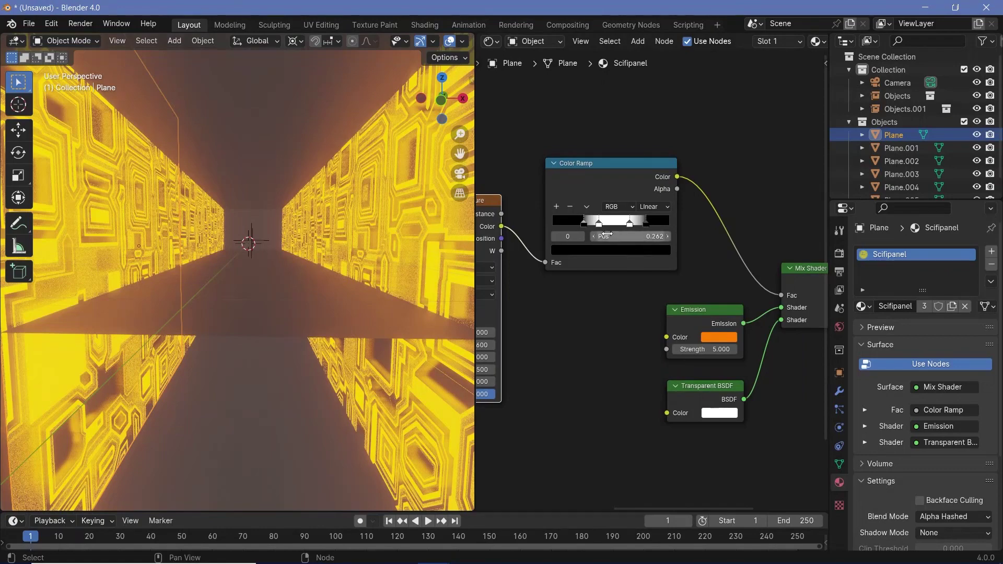
pyautogui.moveTo(583, 227); pyautogui.dragTo(525, 227)
pyautogui.moveTo(599, 224); pyautogui.dragTo(566, 225)
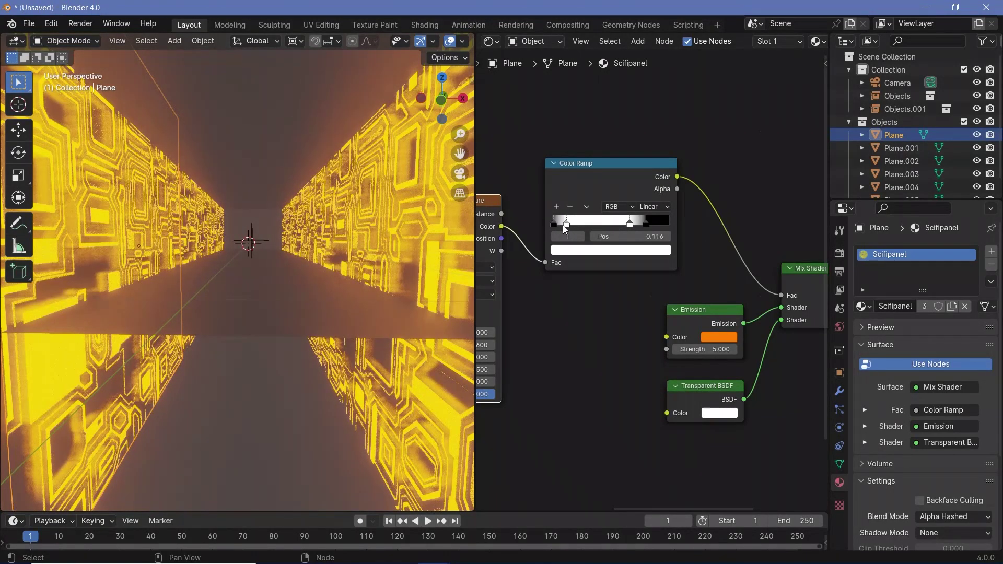
pyautogui.moveTo(688, 229); pyautogui.dragTo(720, 231)
pyautogui.moveTo(649, 231); pyautogui.dragTo(660, 230)
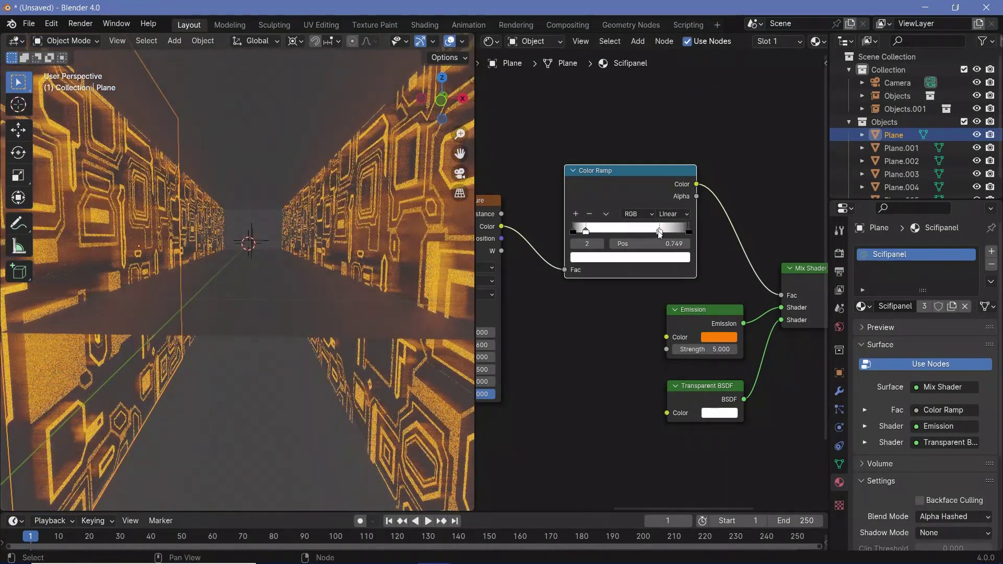
# Step: Pull the Color Ramp's white stops inward and place the outer black stops at about 0.153 and 0.811
pyautogui.moveTo(653, 233); pyautogui.dragTo(609, 232)
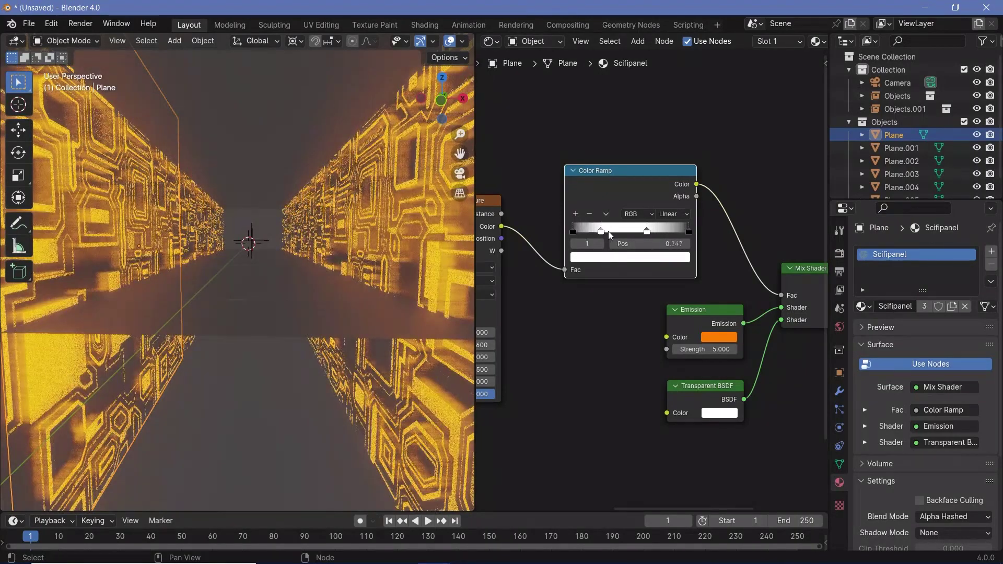
pyautogui.moveTo(689, 230); pyautogui.dragTo(675, 231)
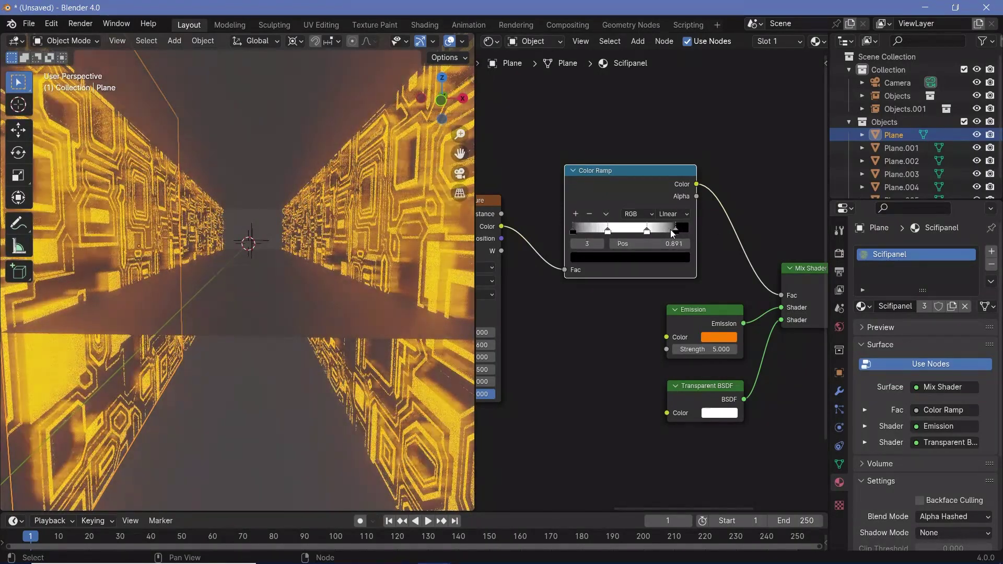
pyautogui.moveTo(574, 232)
pyautogui.mouseDown()
pyautogui.moveTo(598, 232)
pyautogui.moveTo(590, 240)
pyautogui.mouseUp()
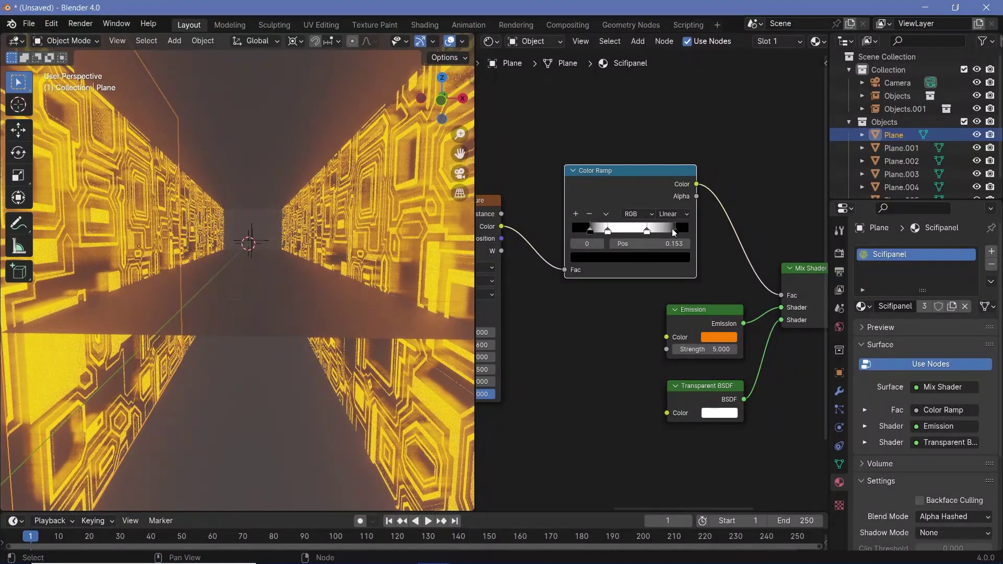
pyautogui.moveTo(673, 231); pyautogui.dragTo(667, 231)
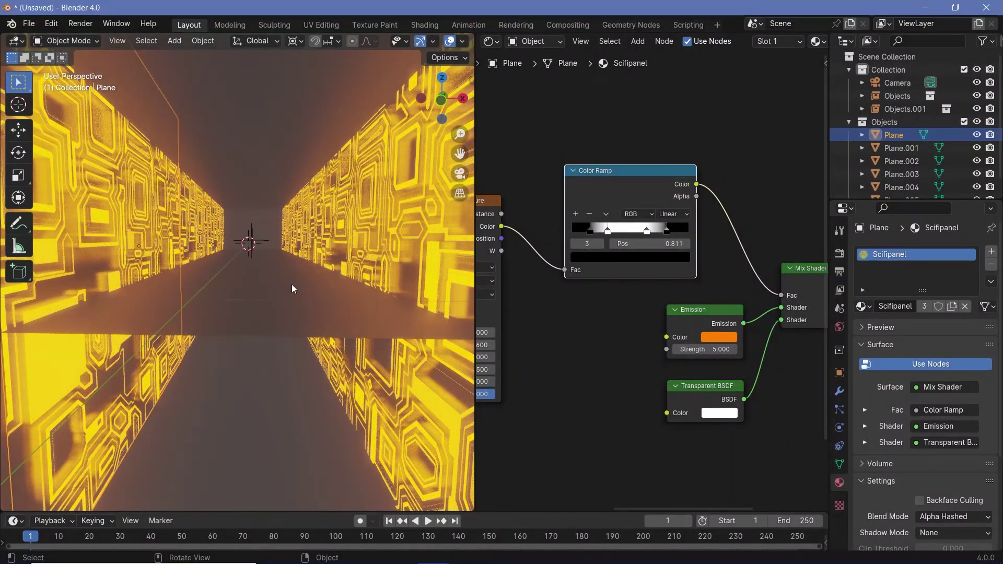
# Step: Reset the camera's location and rotation, and rotate it 90° about X to face down the corridor
pyautogui.click(906, 84)
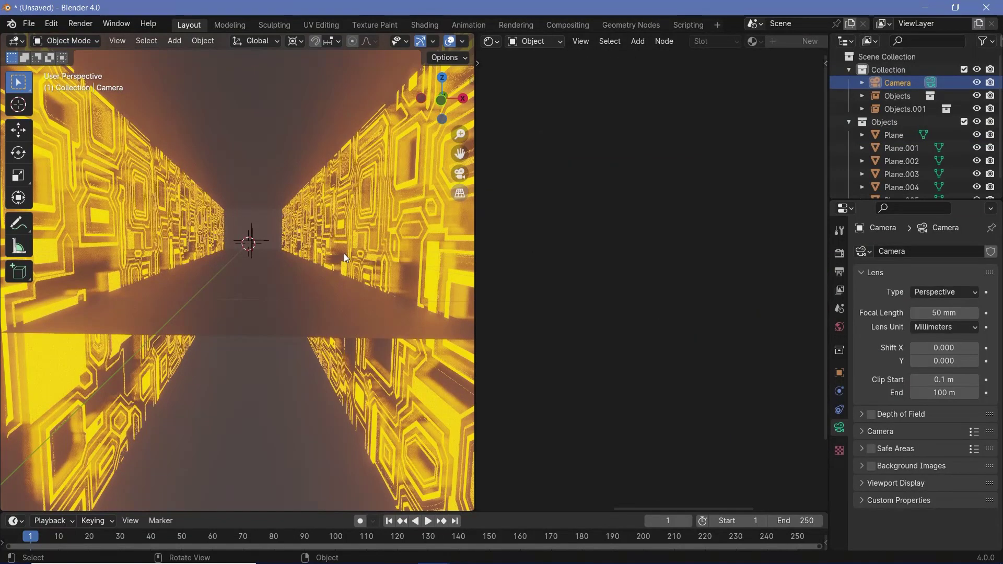
pyautogui.hotkey('alt', 'g')
pyautogui.hotkey('alt', 'r')
pyautogui.write('rx90')
pyautogui.press('Return')
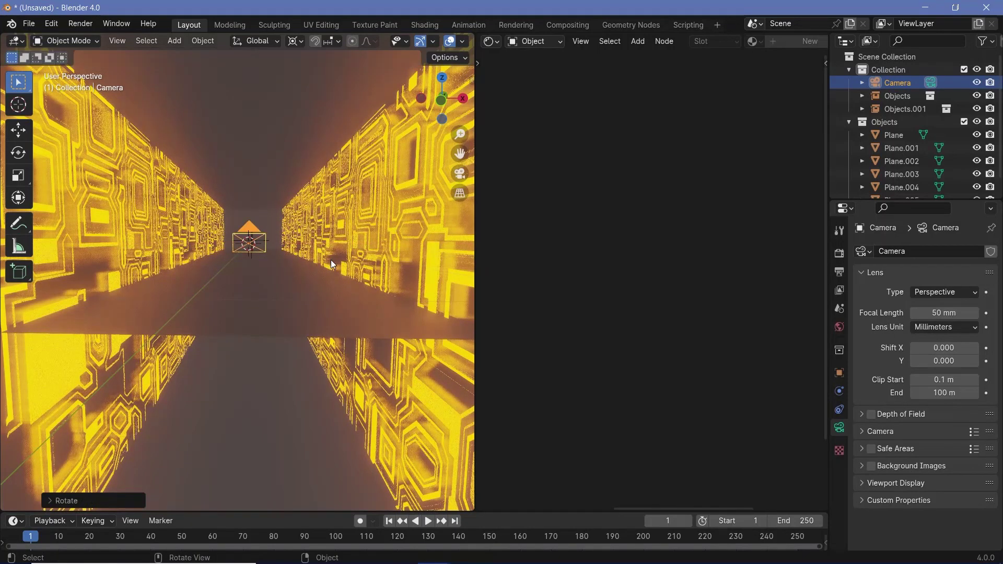
# Step: Look through the camera and move it backward along Y to frame the corridor between the glowing walls
pyautogui.press('KP_0')
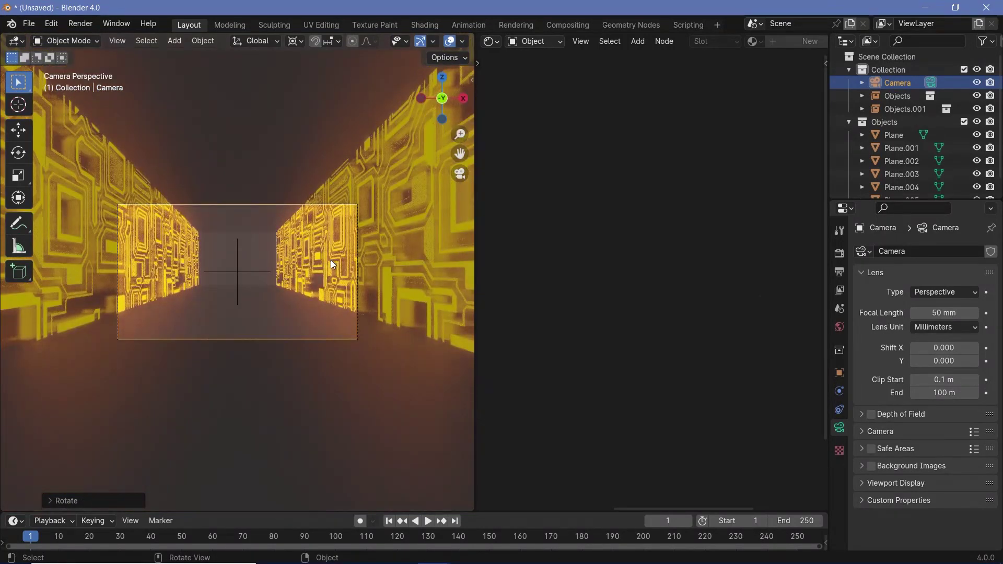
pyautogui.press('g')
pyautogui.press('y')
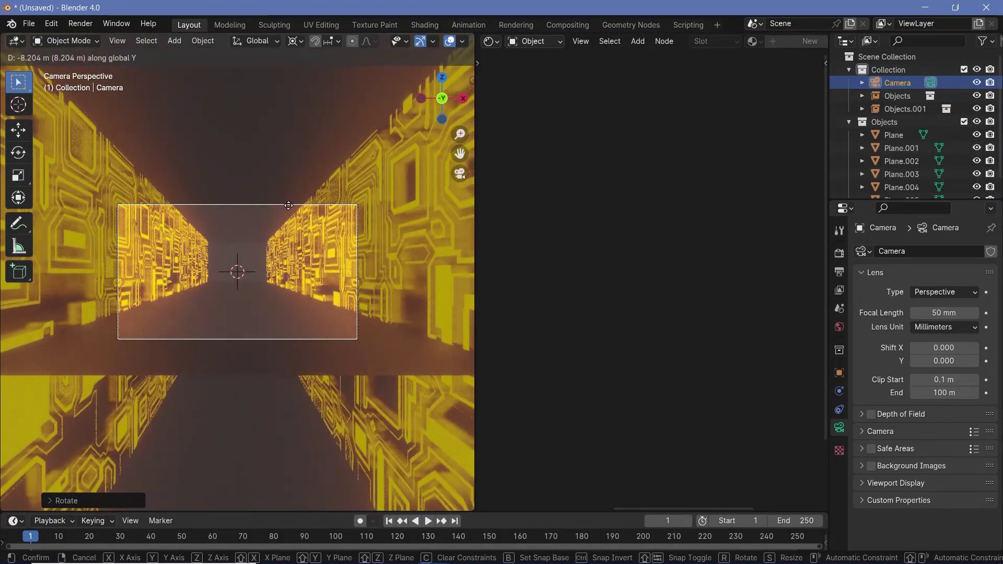
pyautogui.click(288, 205)
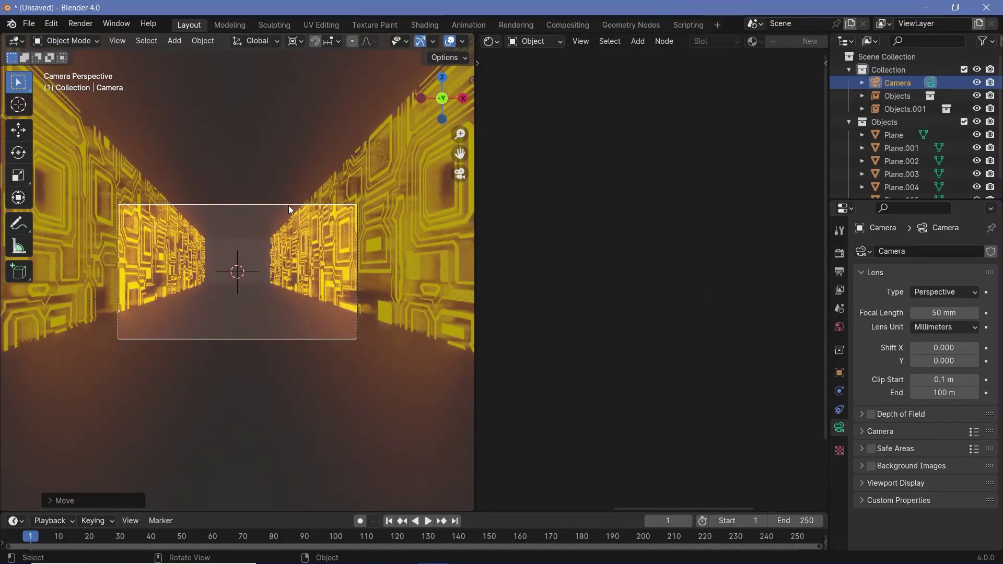
pyautogui.moveTo(288, 205); pyautogui.dragTo(266, 306, button='middle')
pyautogui.press('KP_0')
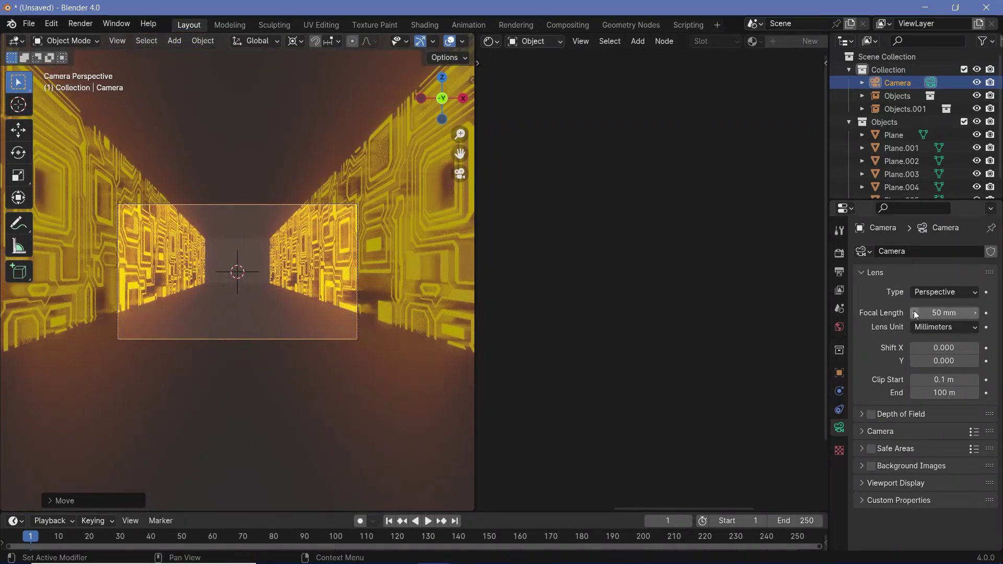
# Step: Set the camera's focal length to 18 mm
pyautogui.doubleClick(944, 312)
pyautogui.write('18')
pyautogui.press('Return')
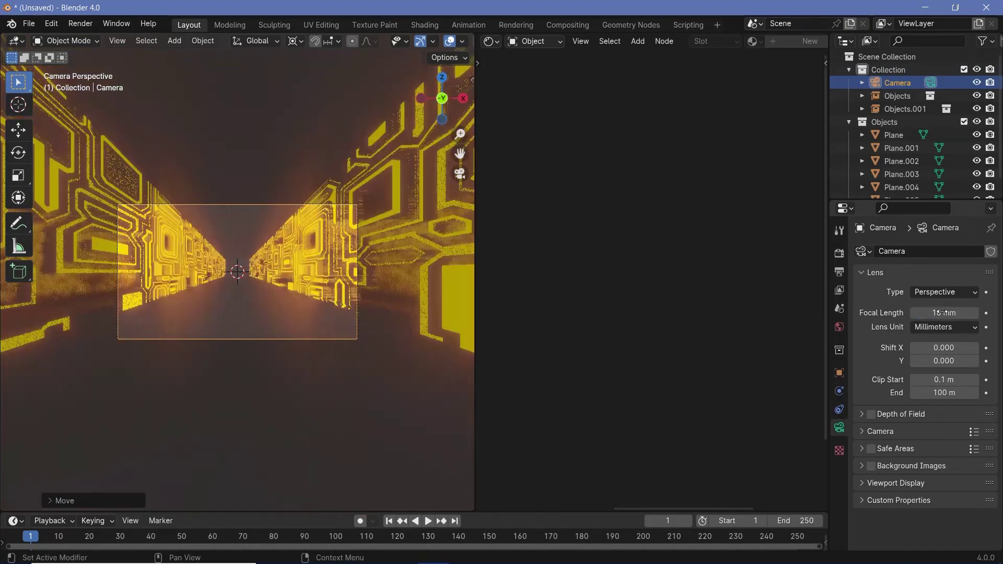
pyautogui.scroll(3, 406, 230)
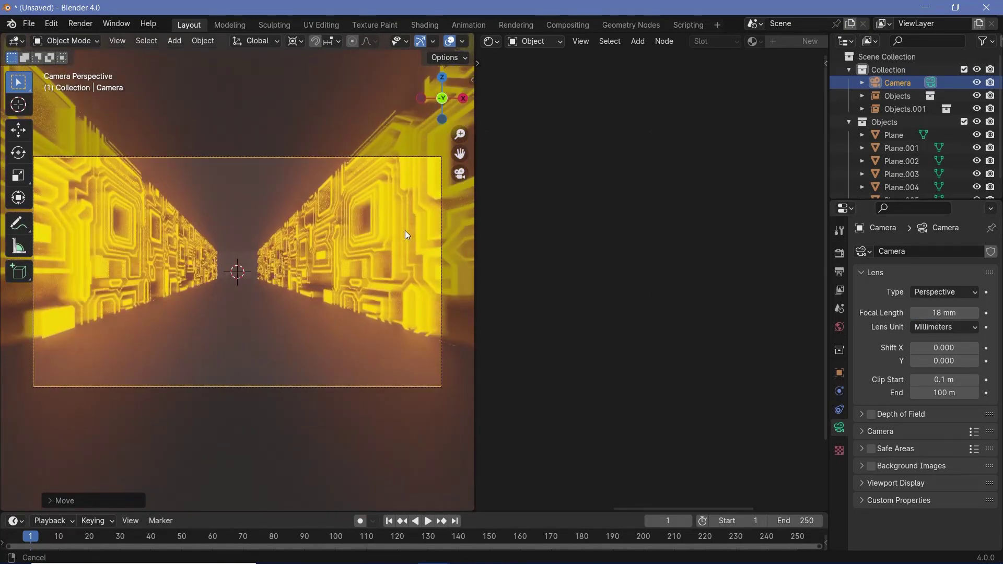
# Step: Raise the camera's Passepartout opacity to full so that everything outside the camera frame is black
pyautogui.click(867, 483)
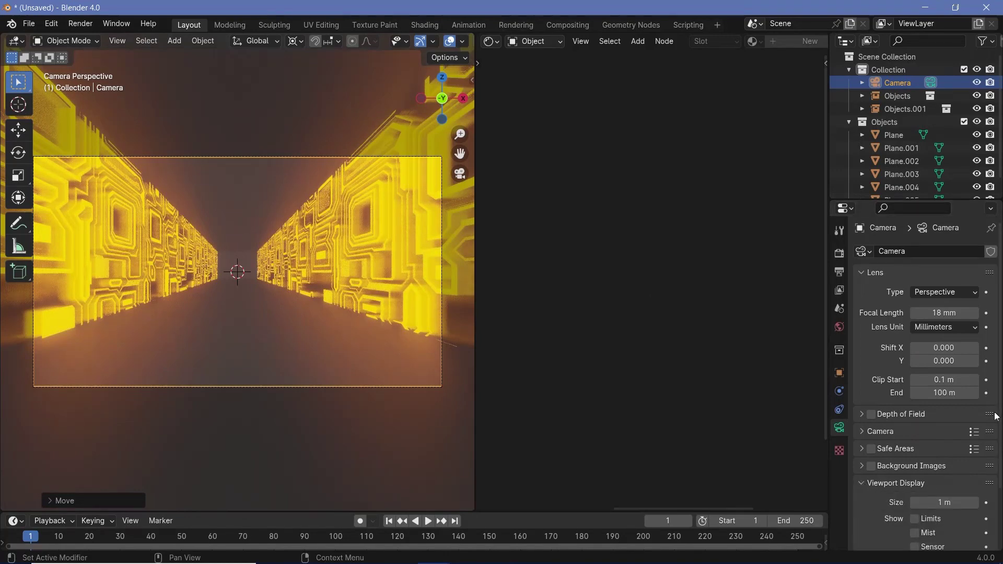
pyautogui.scroll(-3, 920, 496)
pyautogui.moveTo(951, 506); pyautogui.dragTo(981, 507)
# Step: Create a new material named Floor on the corridor's floor plane and set its Metallic to 1.000
pyautogui.click(271, 343)
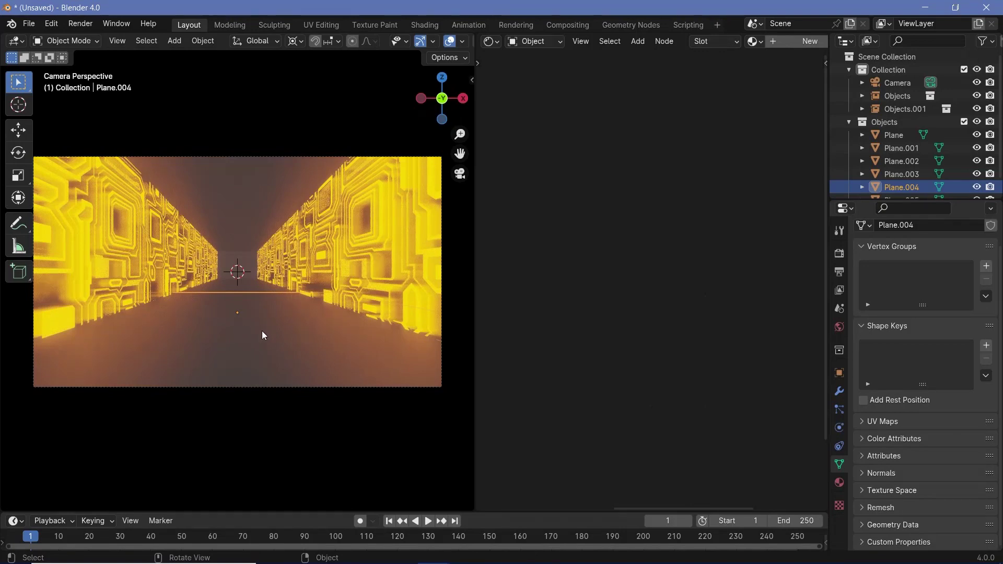
pyautogui.click(250, 206)
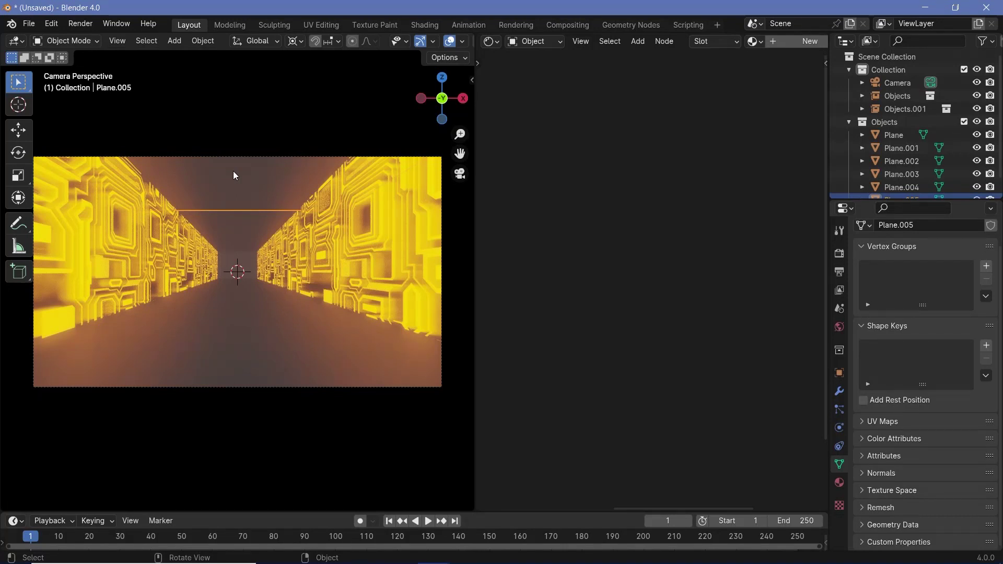
pyautogui.click(277, 347)
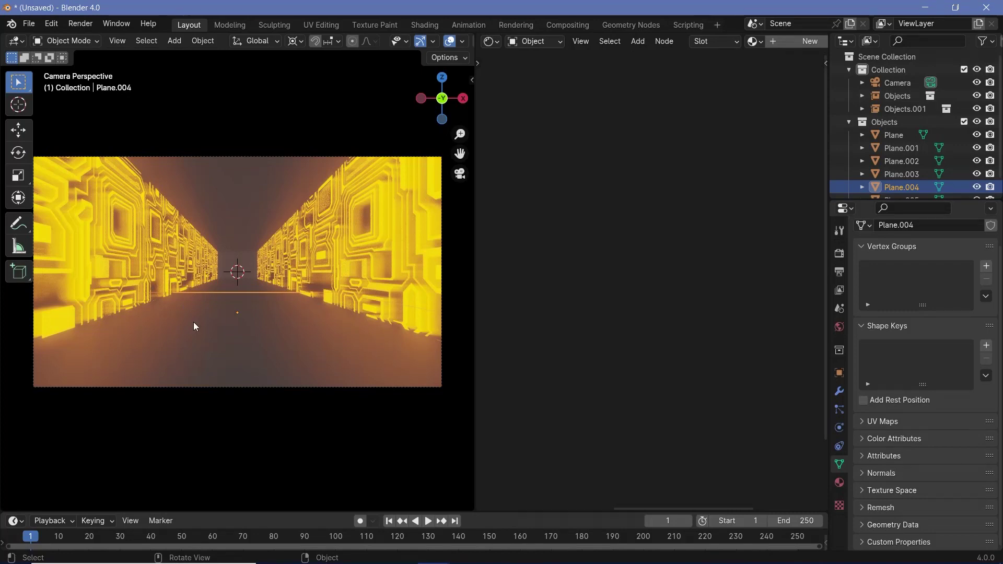
pyautogui.click(839, 481)
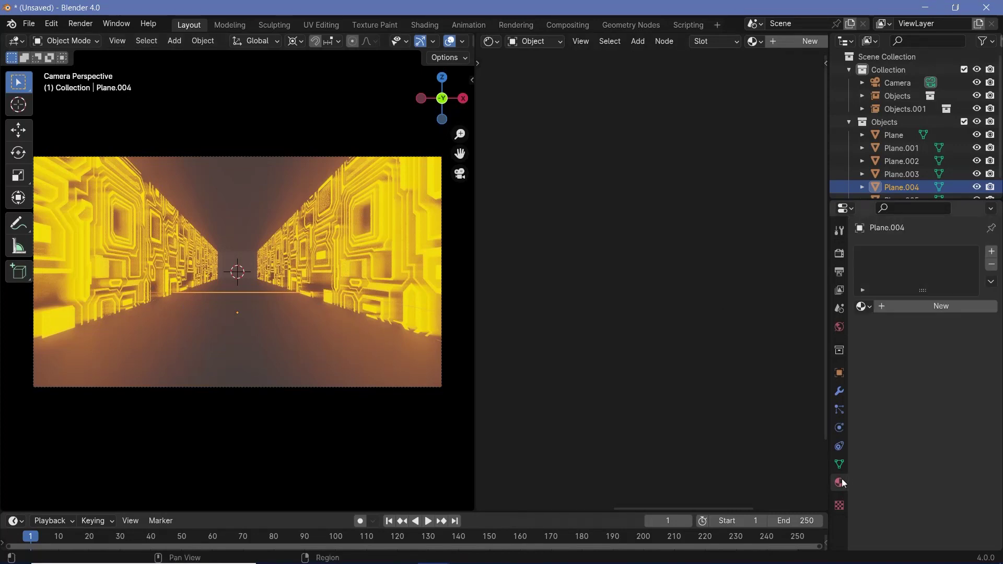
pyautogui.click(939, 306)
pyautogui.press('Home')
pyautogui.click(913, 306)
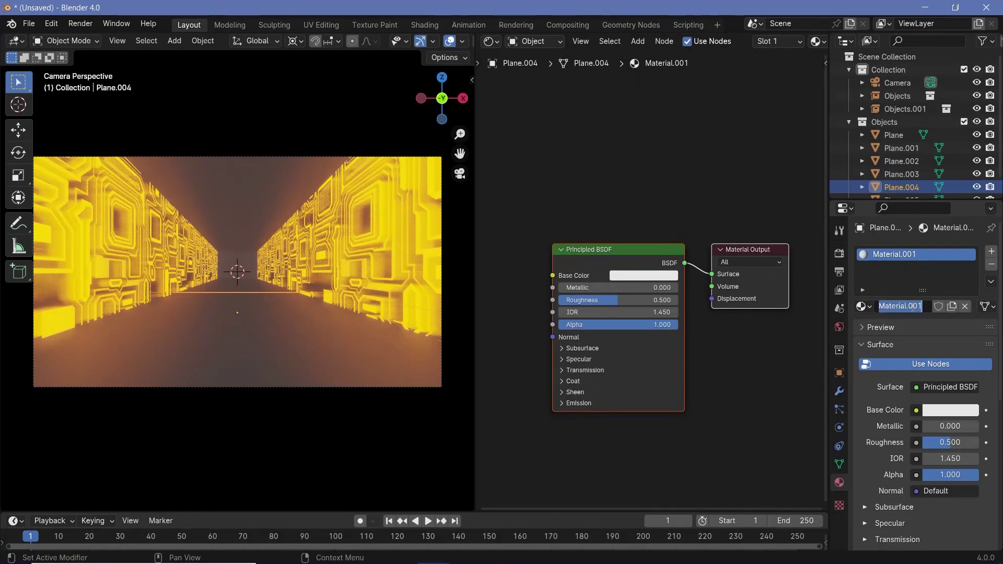
pyautogui.write('Floor')
pyautogui.press('Return')
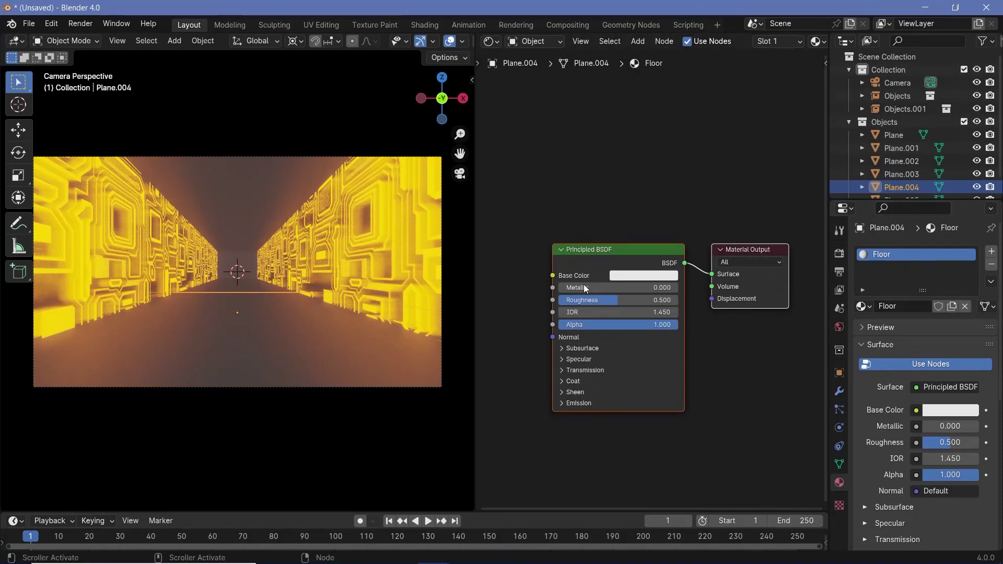
pyautogui.moveTo(601, 288); pyautogui.dragTo(676, 288)
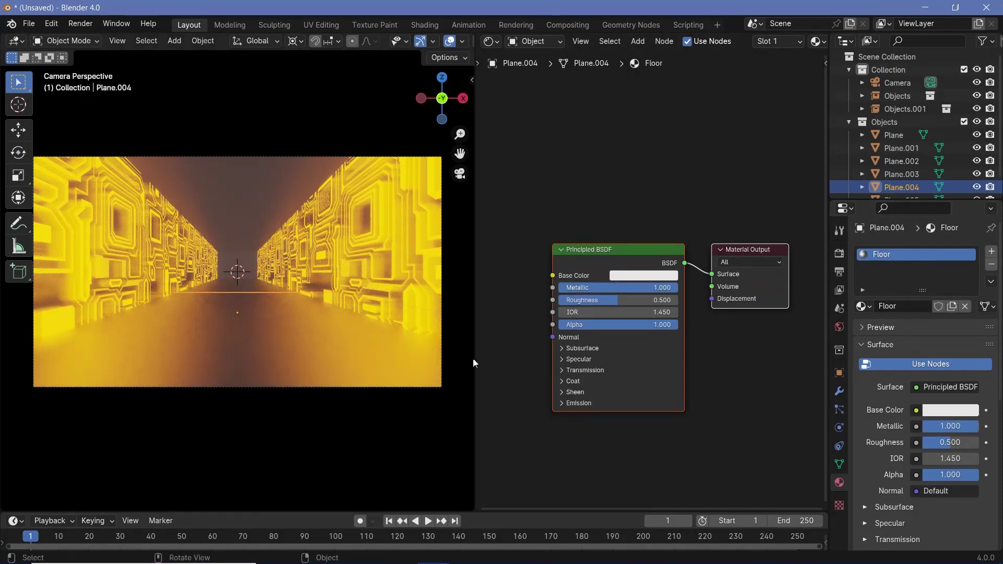
# Step: Add a Noise Texture node before the Principled BSDF in the Floor material
pyautogui.moveTo(493, 358); pyautogui.dragTo(566, 355, button='middle')
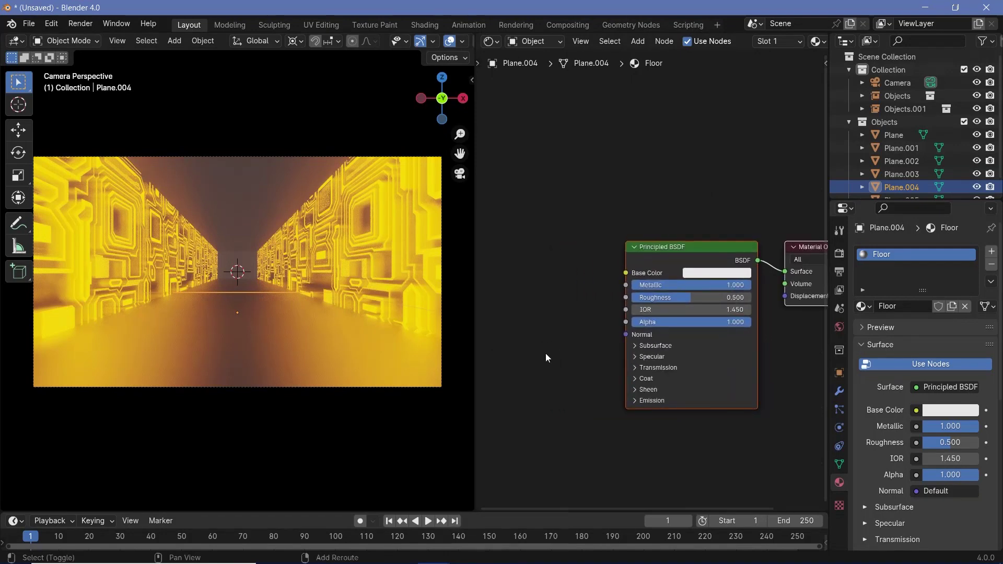
pyautogui.hotkey('shift', 'a')
pyautogui.write('noise')
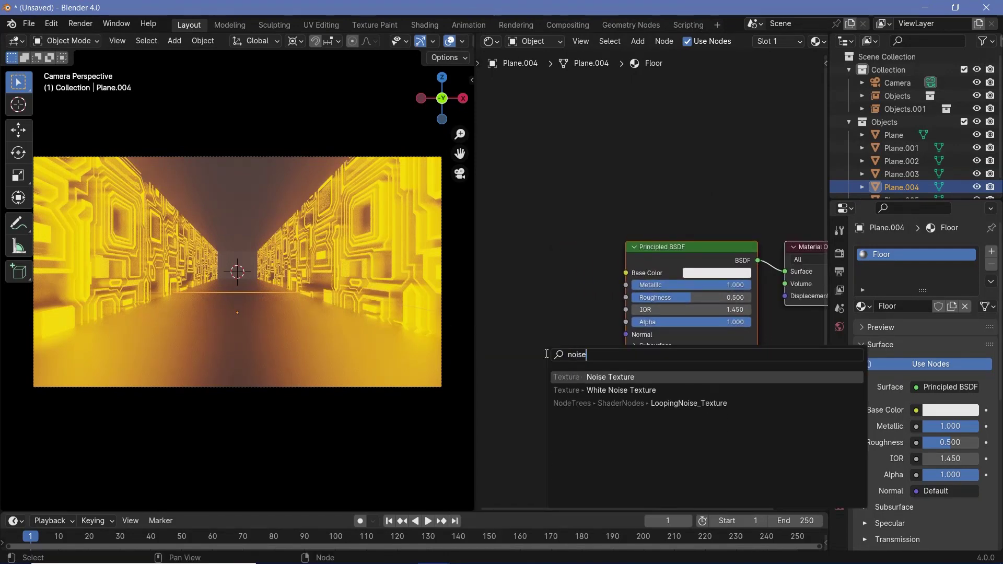
pyautogui.click(595, 371)
pyautogui.click(512, 324)
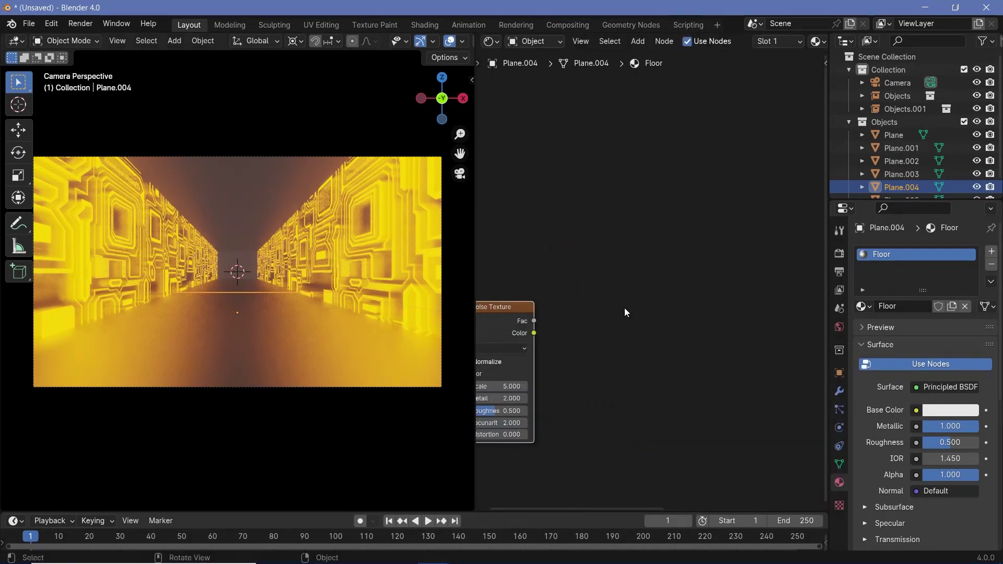
# Step: Add a Color Ramp node, feed the Noise Texture's Color into its Fac, and link its Color to the Principled BSDF's Roughness
pyautogui.hotkey('shift', 'a')
pyautogui.write('color')
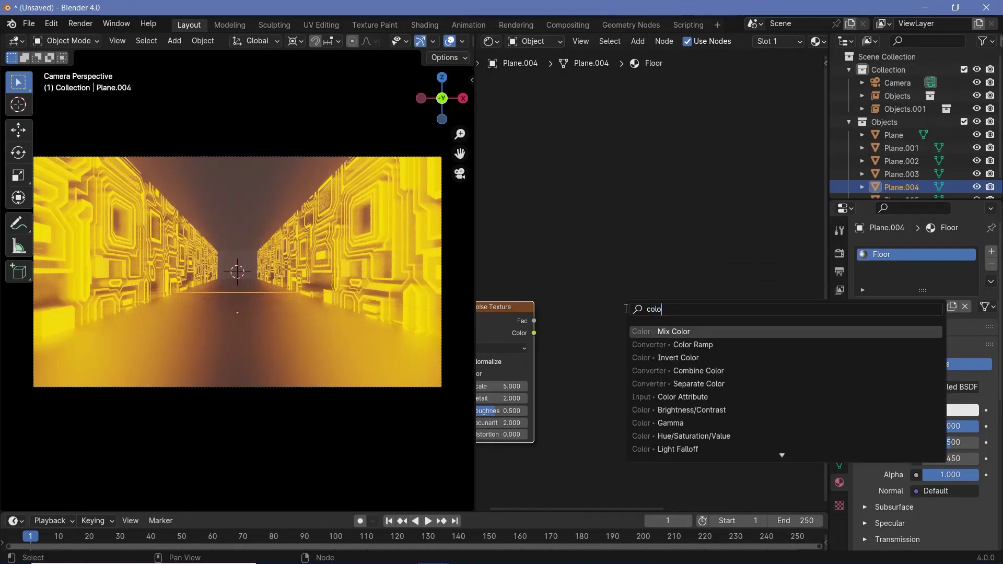
pyautogui.click(671, 343)
pyautogui.click(594, 317)
pyautogui.moveTo(534, 333); pyautogui.dragTo(632, 412)
pyautogui.moveTo(699, 380); pyautogui.dragTo(546, 412, button='middle')
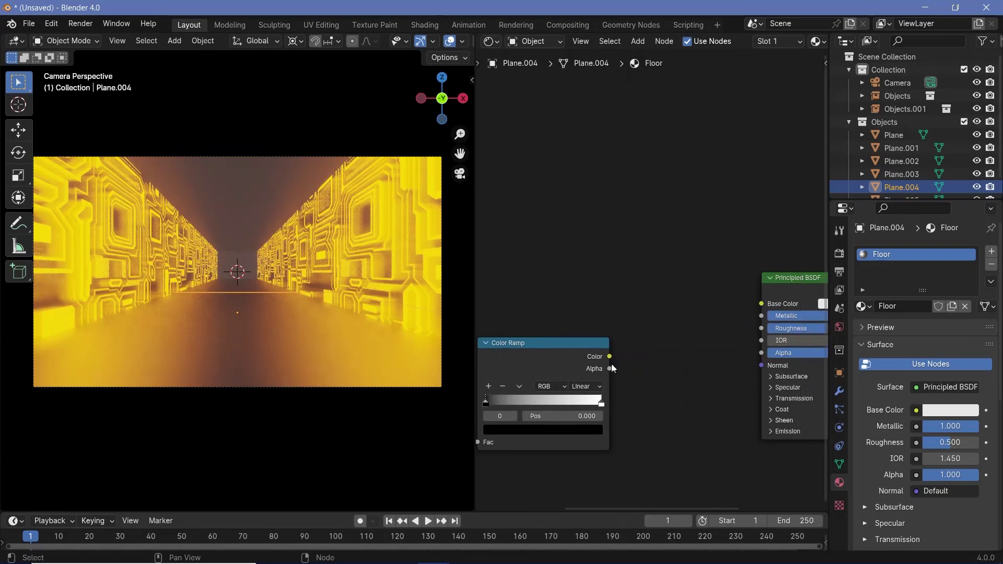
pyautogui.moveTo(627, 357); pyautogui.dragTo(762, 328)
# Step: Set the floor Noise Texture's Detail to 5 and its Roughness to 0.8
pyautogui.moveTo(334, 432); pyautogui.dragTo(560, 393, button='middle')
pyautogui.click(577, 393)
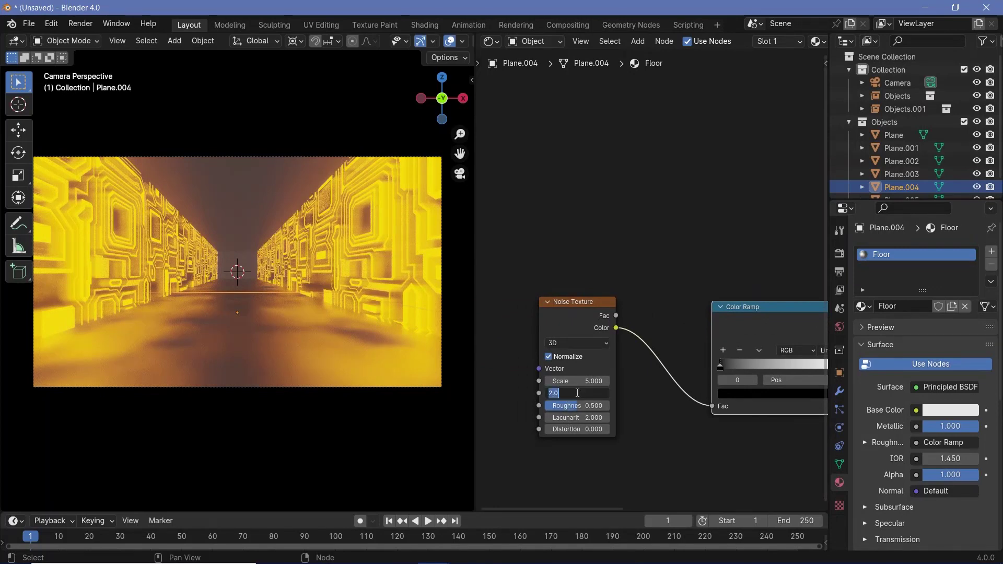
pyautogui.press('Return')
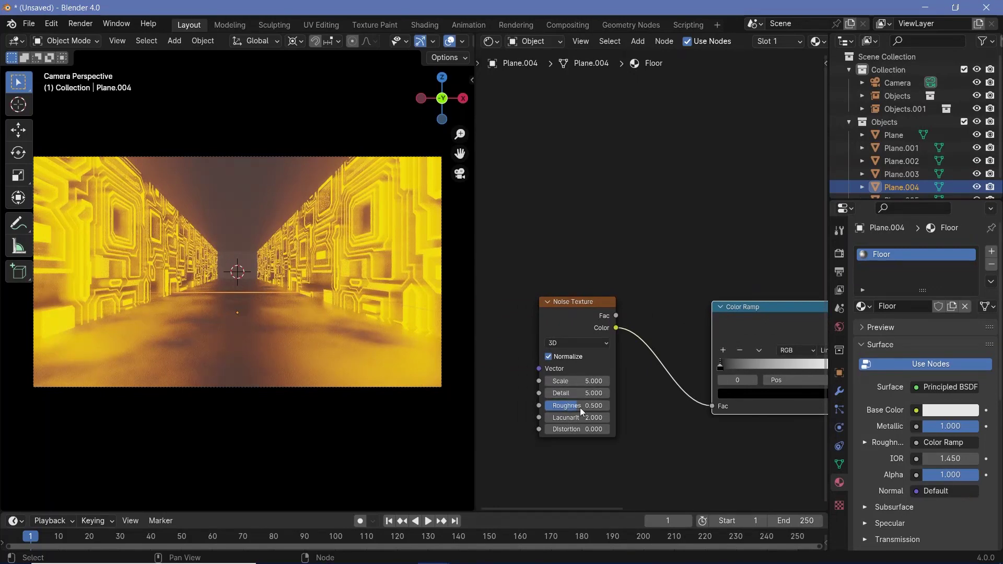
pyautogui.click(581, 406)
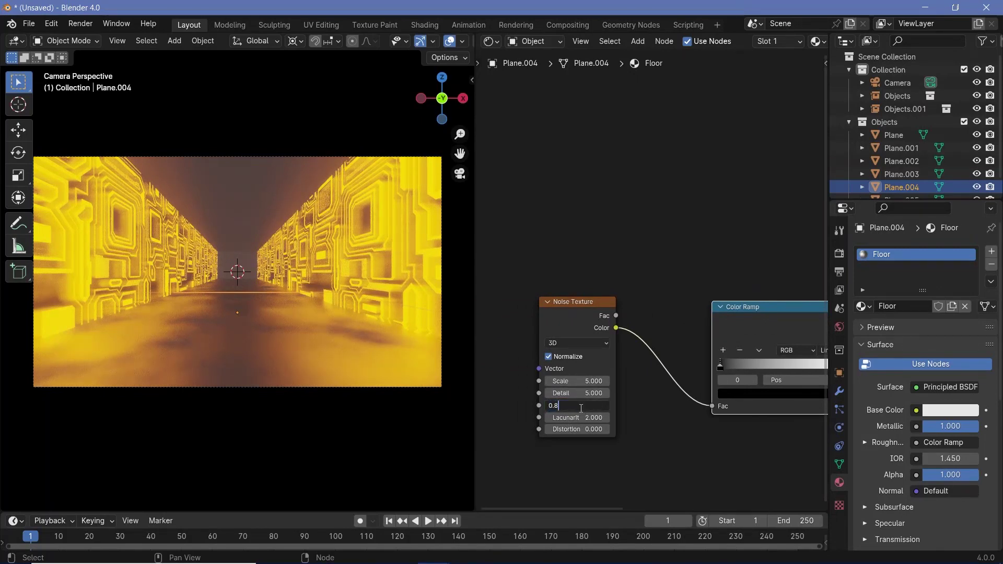
pyautogui.press('Return')
# Step: Pull the floor Color Ramp's stops inward, the black one to about 0.262 and the white one to about 0.778
pyautogui.moveTo(746, 368); pyautogui.dragTo(631, 372, button='middle')
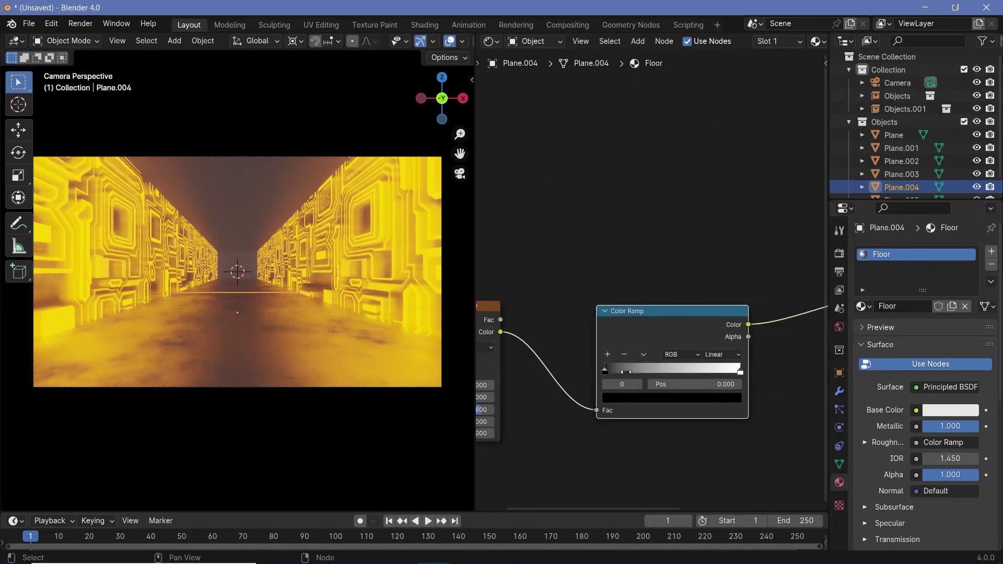
pyautogui.moveTo(608, 371); pyautogui.dragTo(645, 369)
pyautogui.moveTo(738, 370); pyautogui.dragTo(704, 371)
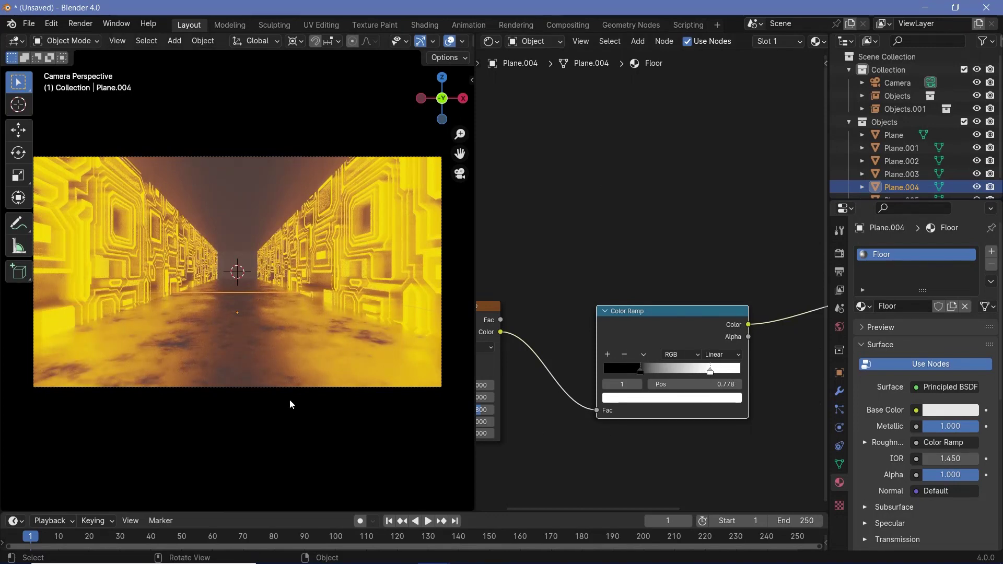
# Step: Lighten the Color Ramp's black stop to dark grey by setting its color Value to 0.1
pyautogui.click(640, 371)
pyautogui.click(641, 400)
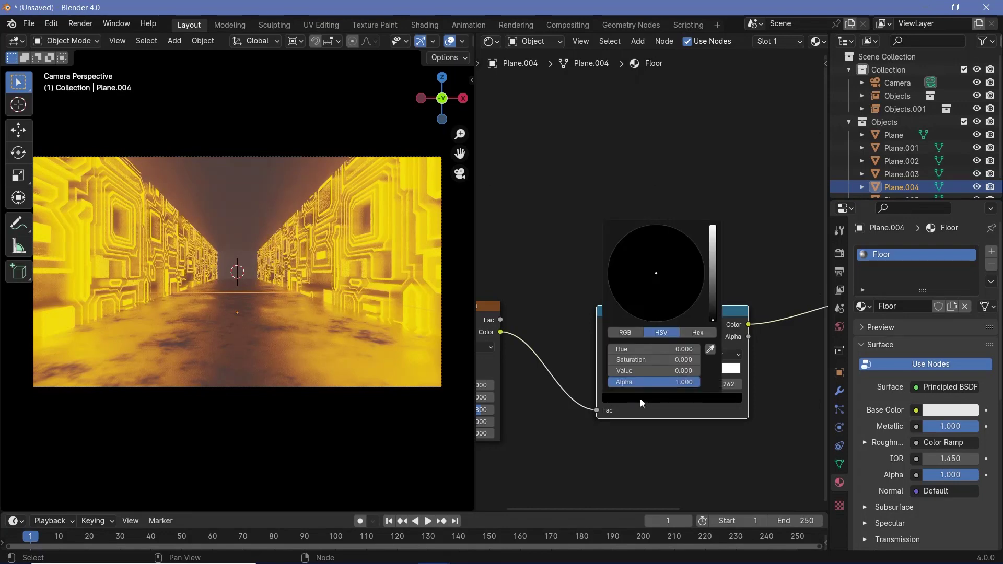
pyautogui.click(643, 371)
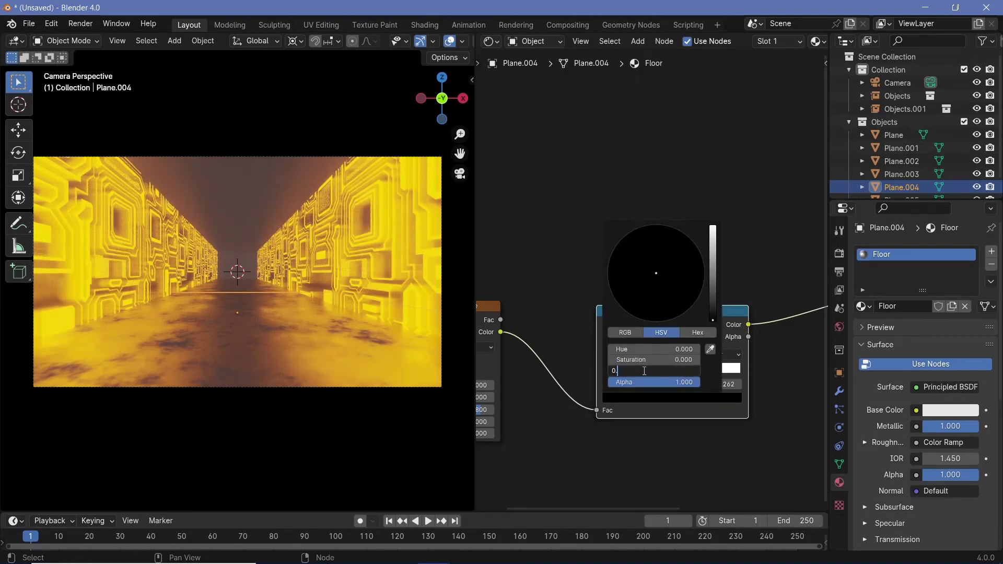
pyautogui.write('0.1')
pyautogui.press('Return')
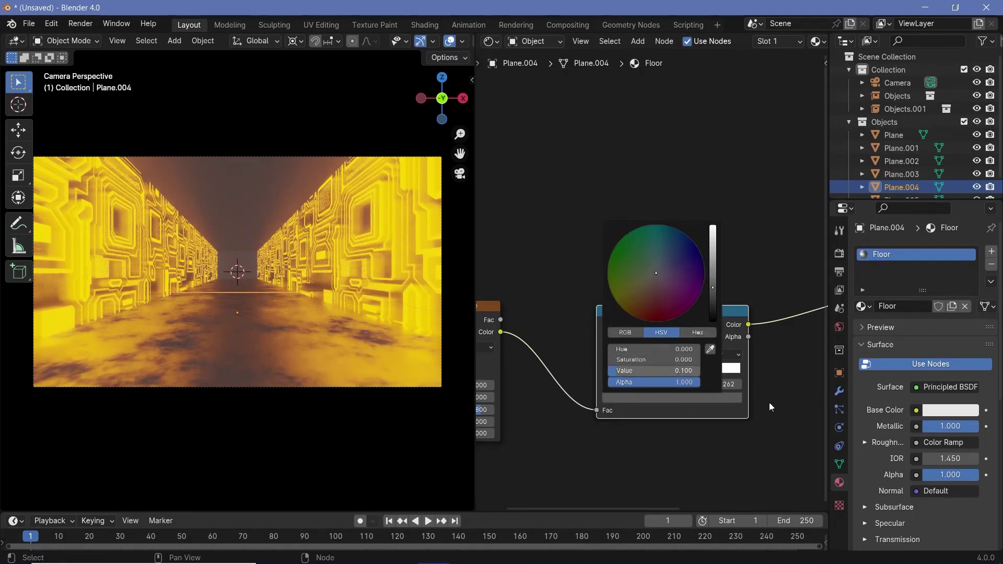
# Step: Darken the Color Ramp's white stop by setting its color Value to 0.8
pyautogui.click(710, 371)
pyautogui.click(697, 398)
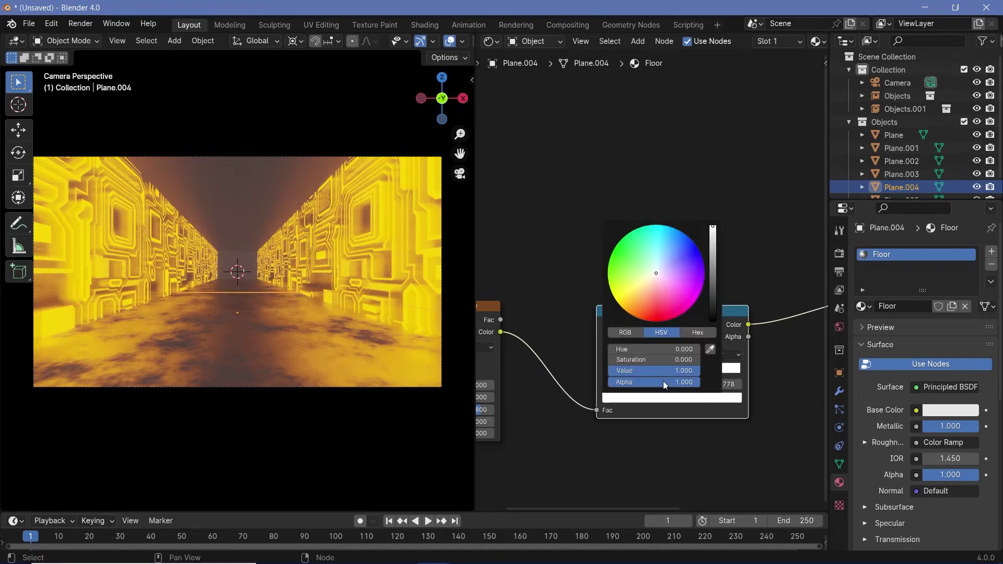
pyautogui.click(655, 373)
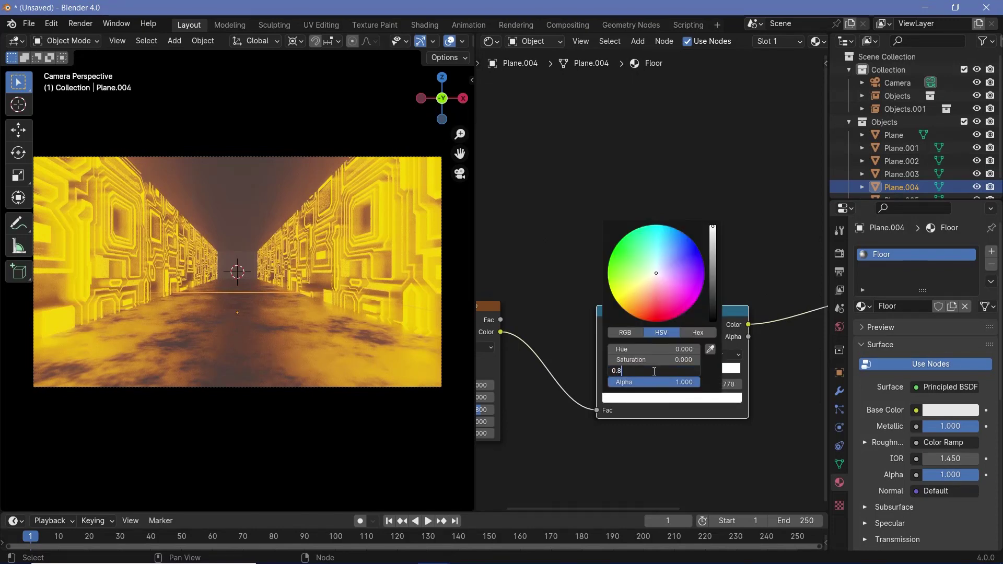
pyautogui.press('Return')
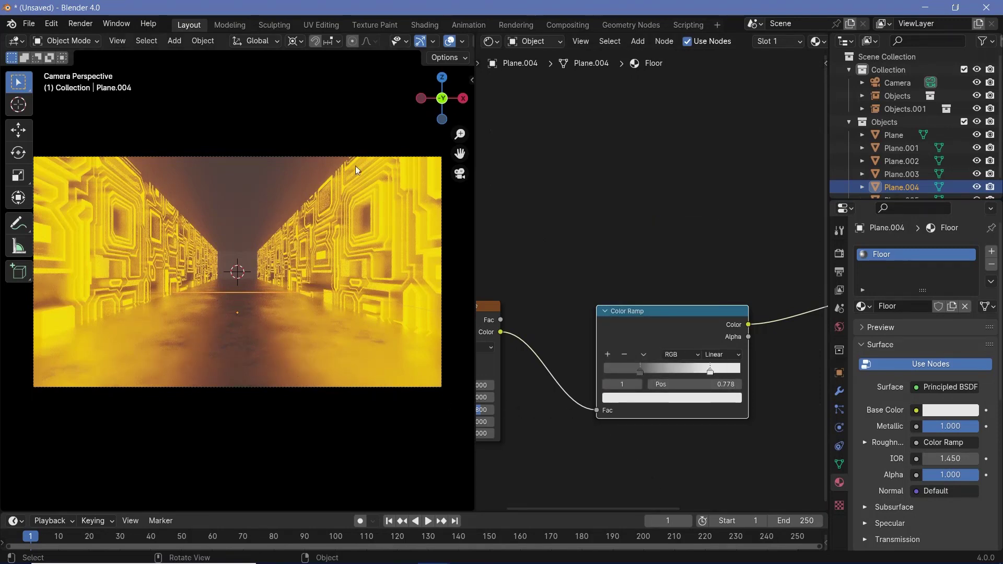
# Step: Assign the existing material named Material to the ceiling plane and make it a separate single-user copy
pyautogui.click(239, 194)
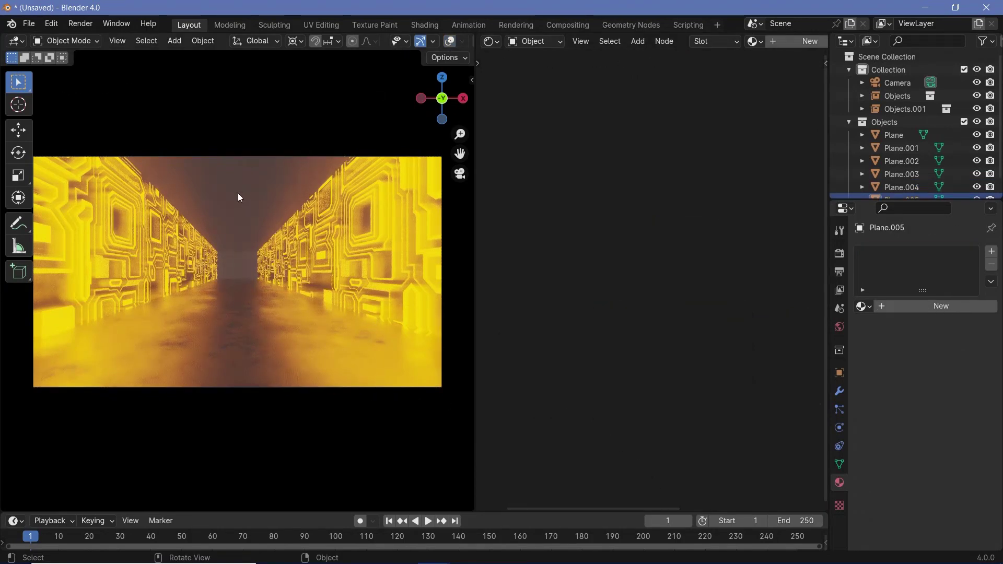
pyautogui.click(863, 306)
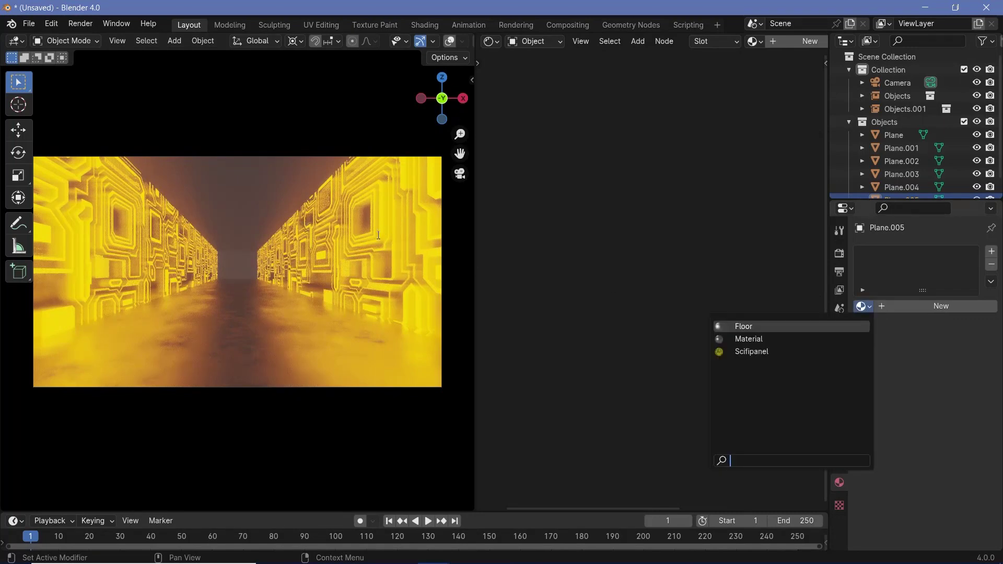
pyautogui.click(754, 341)
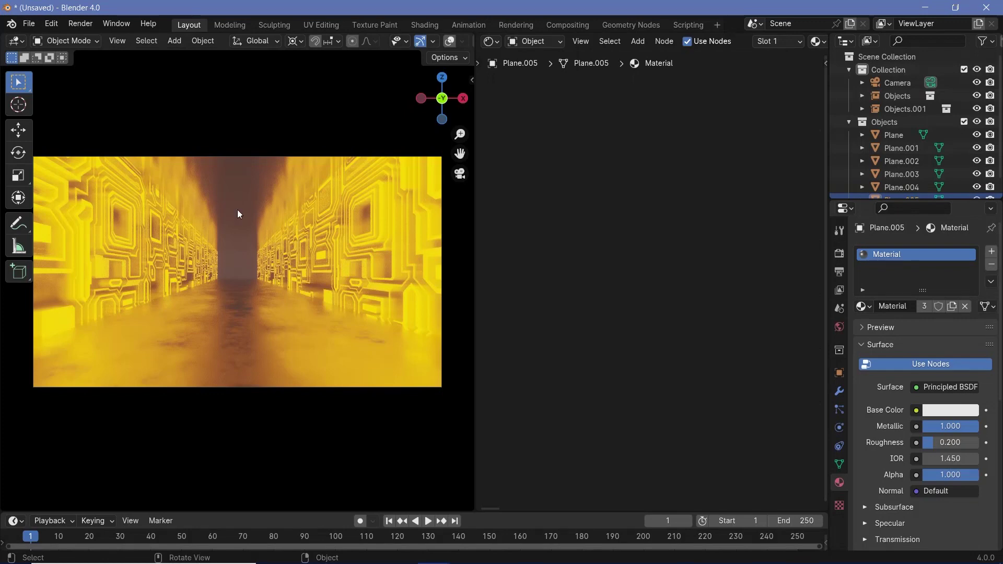
pyautogui.click(952, 308)
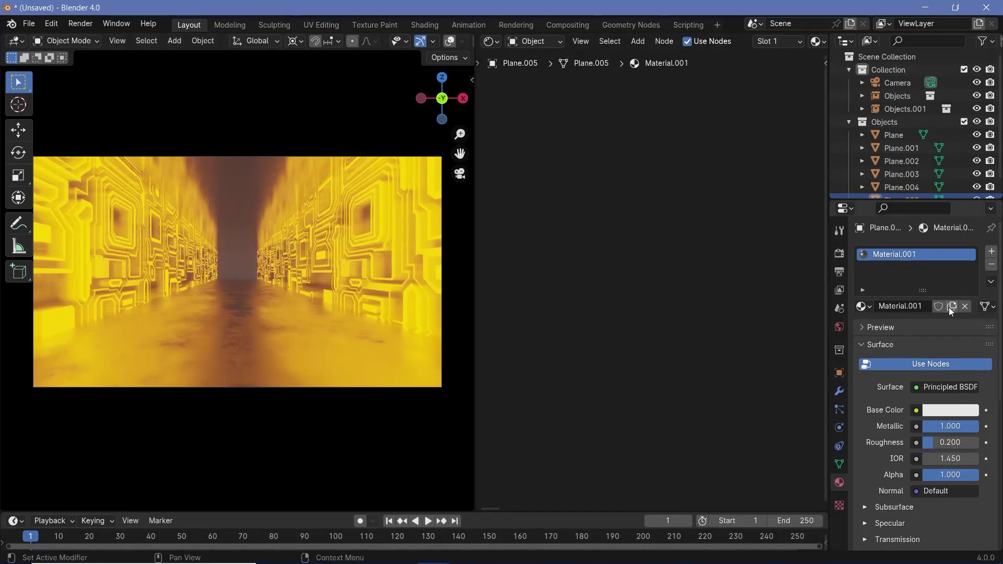
# Step: Try Roughness 0.3 on the ceiling's material and settle on 0.2
pyautogui.click(948, 443)
pyautogui.write('0.3')
pyautogui.press('Return')
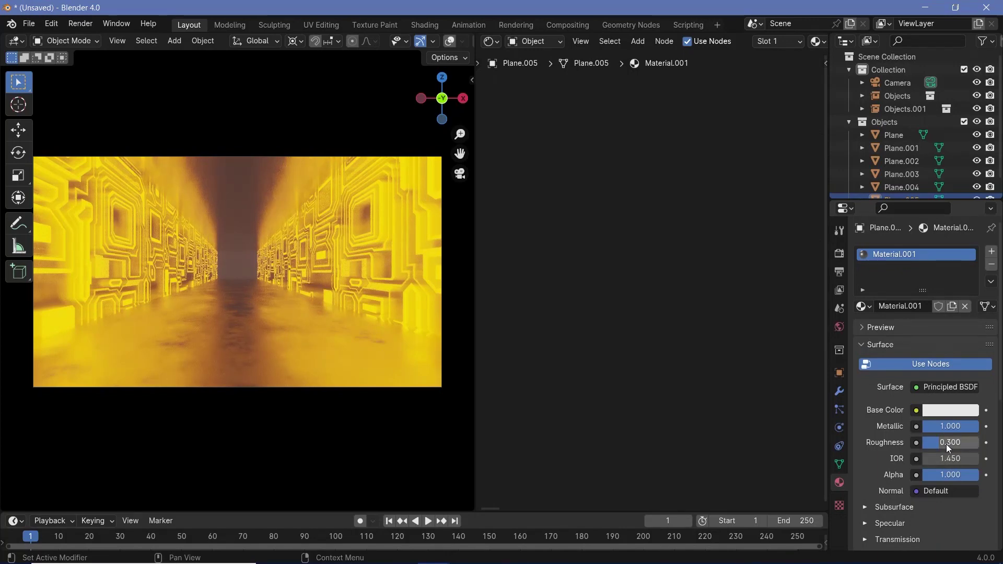
pyautogui.click(947, 443)
pyautogui.write('0.2')
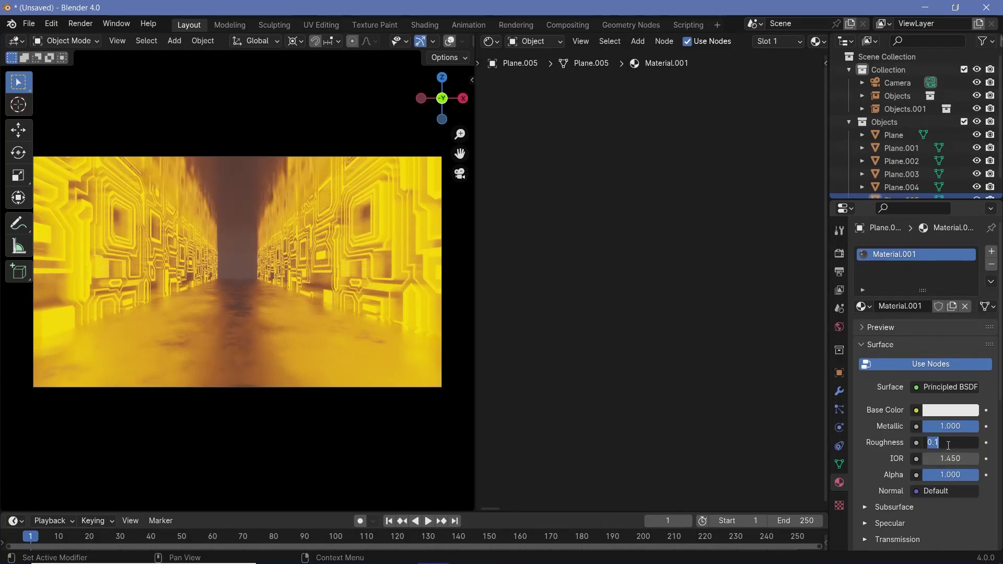
pyautogui.press('Return')
# Step: Add a Texture Coordinate node to the wall's Scifipanel material, before the two stacked Voronoi Texture nodes
pyautogui.click(416, 270)
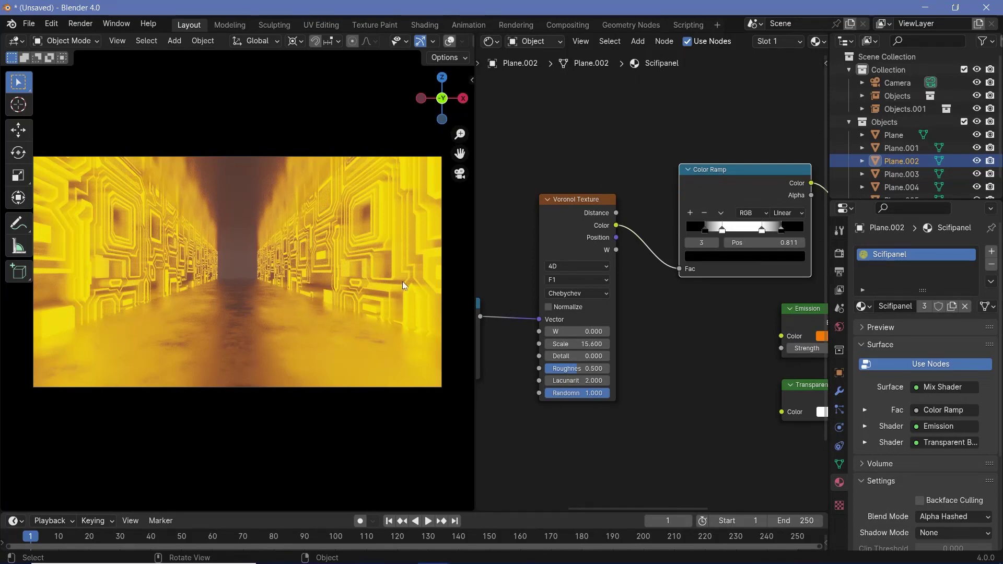
pyautogui.scroll(-10, 653, 277)
pyautogui.keyDown('ctrl'); pyautogui.scroll(8, 653, 277); pyautogui.keyUp('ctrl')
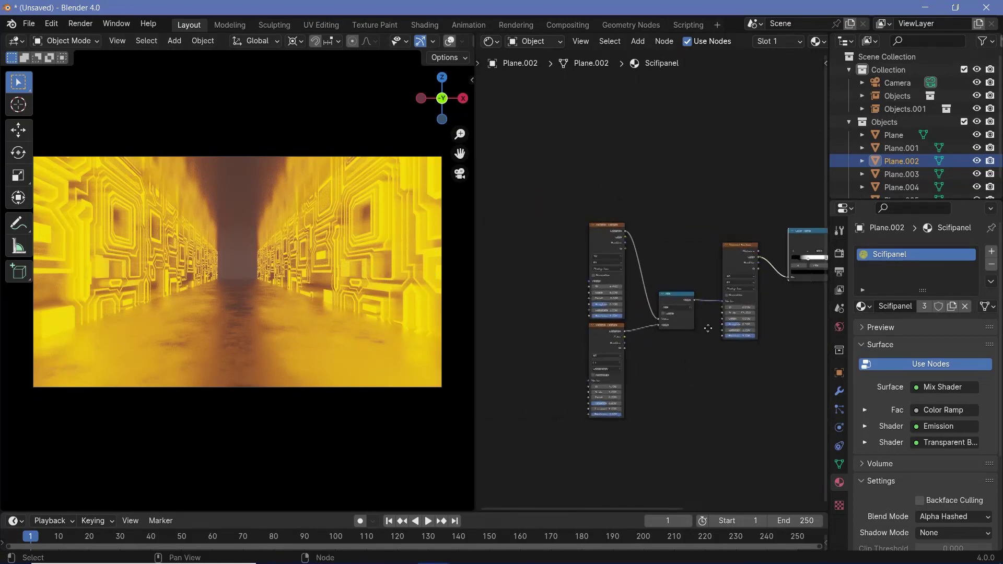
pyautogui.scroll(9, 653, 277)
pyautogui.click(658, 196)
pyautogui.click(651, 393)
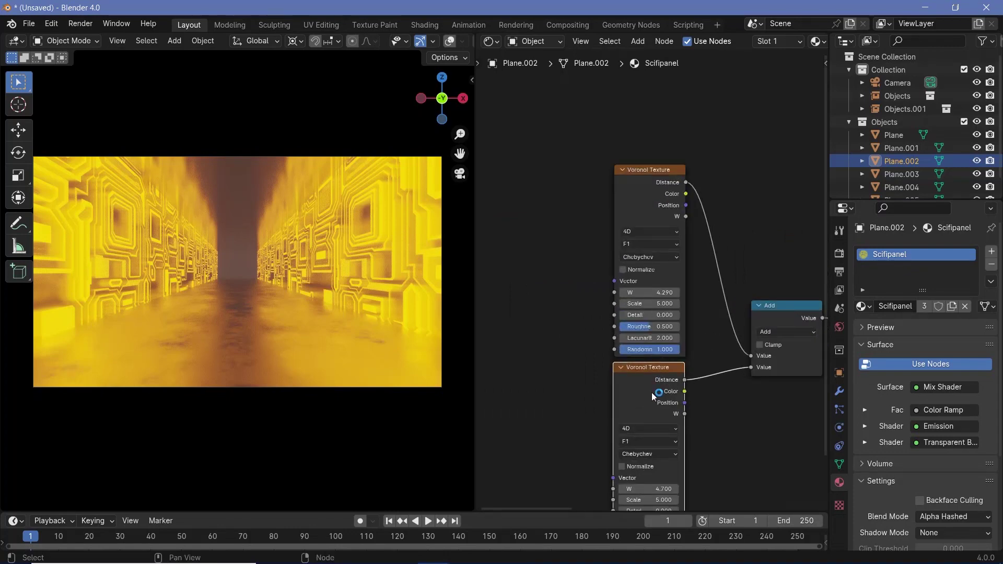
pyautogui.moveTo(548, 380); pyautogui.dragTo(630, 356, button='middle')
pyautogui.hotkey('shift', 'a')
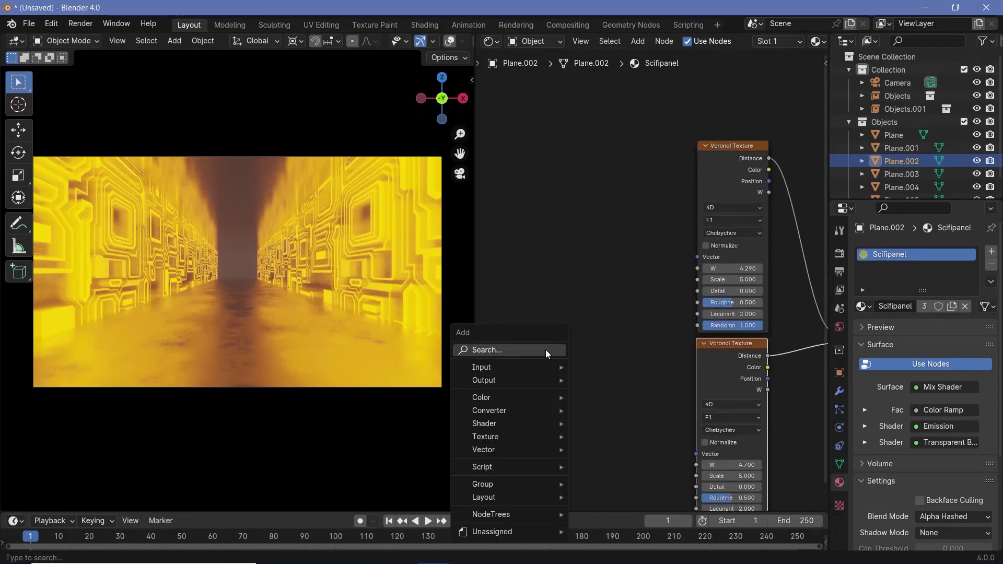
pyautogui.write('text c')
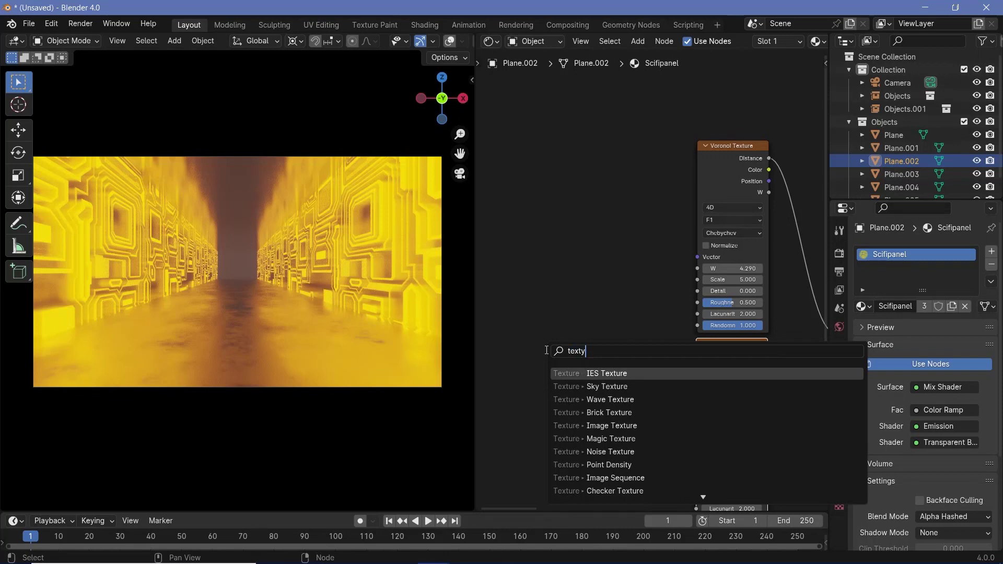
pyautogui.press('Return')
pyautogui.click(544, 362)
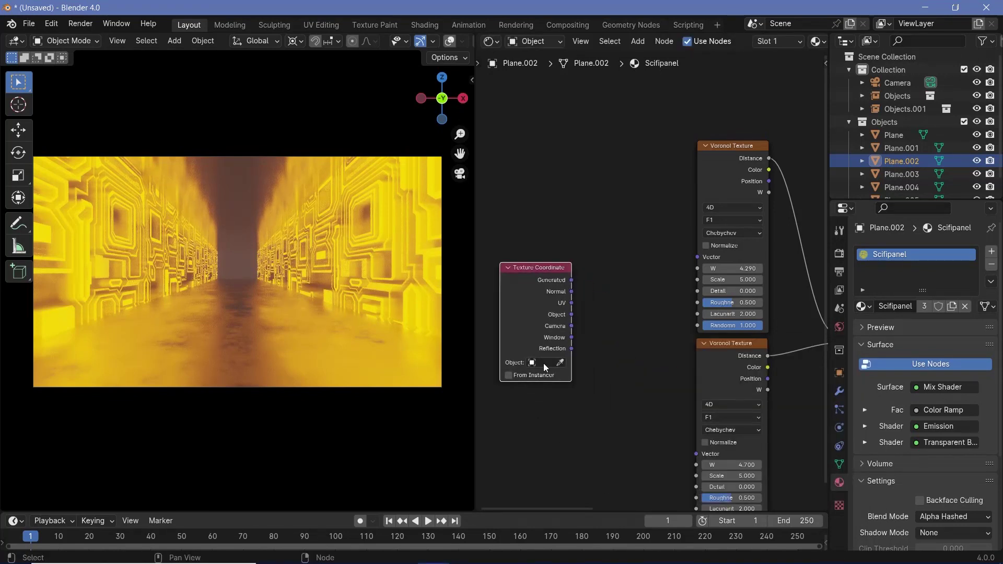
# Step: Add a Plain Axes empty to the main Collection and show the viewport overlays
pyautogui.click(897, 69)
pyautogui.hotkey('shift', 'a')
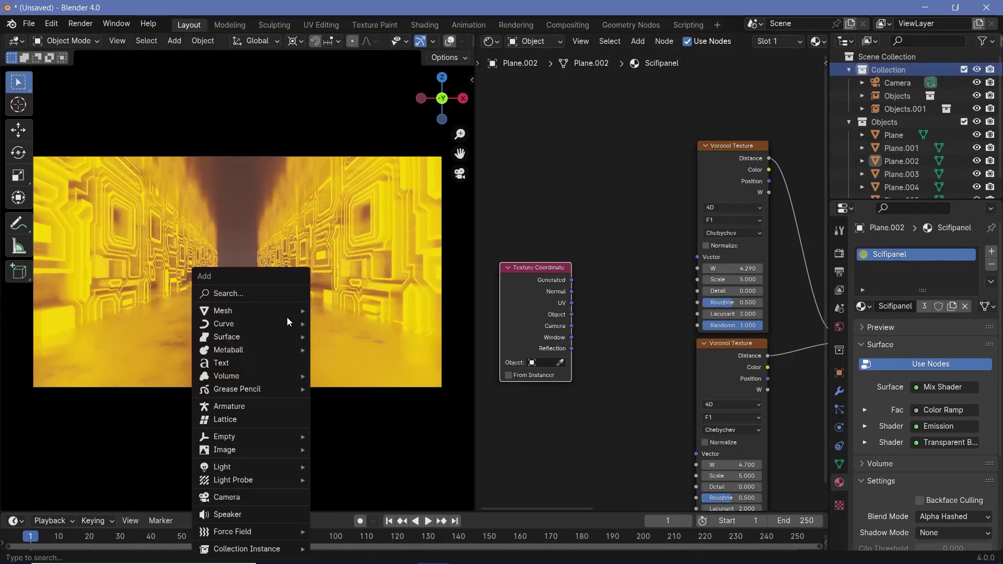
pyautogui.moveTo(288, 323)
pyautogui.write('empty')
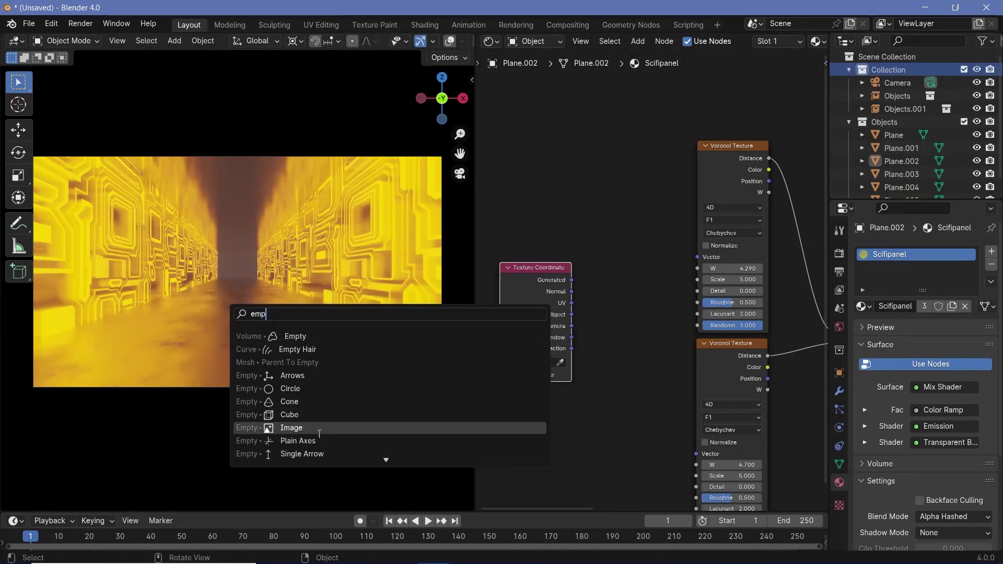
pyautogui.click(320, 441)
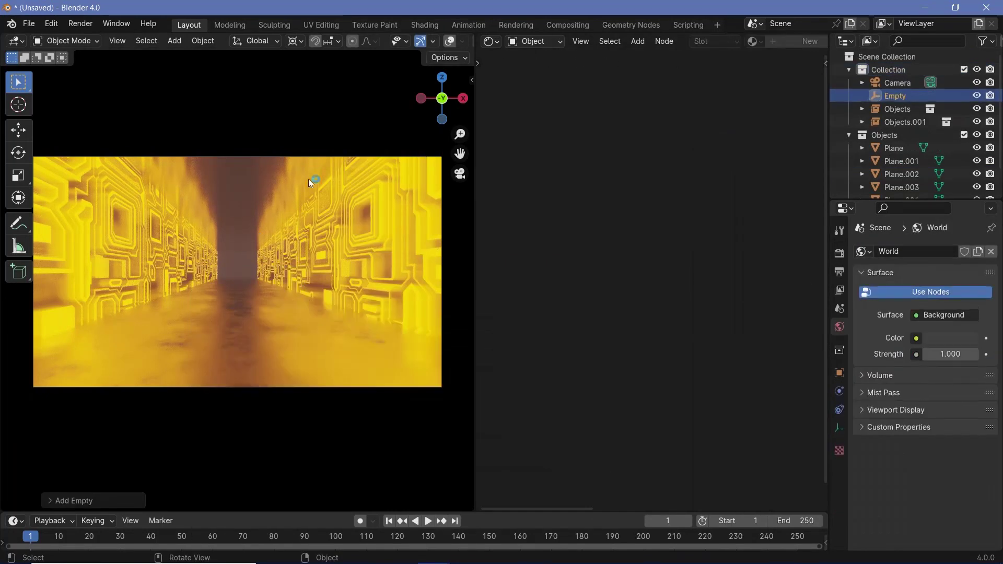
pyautogui.click(450, 43)
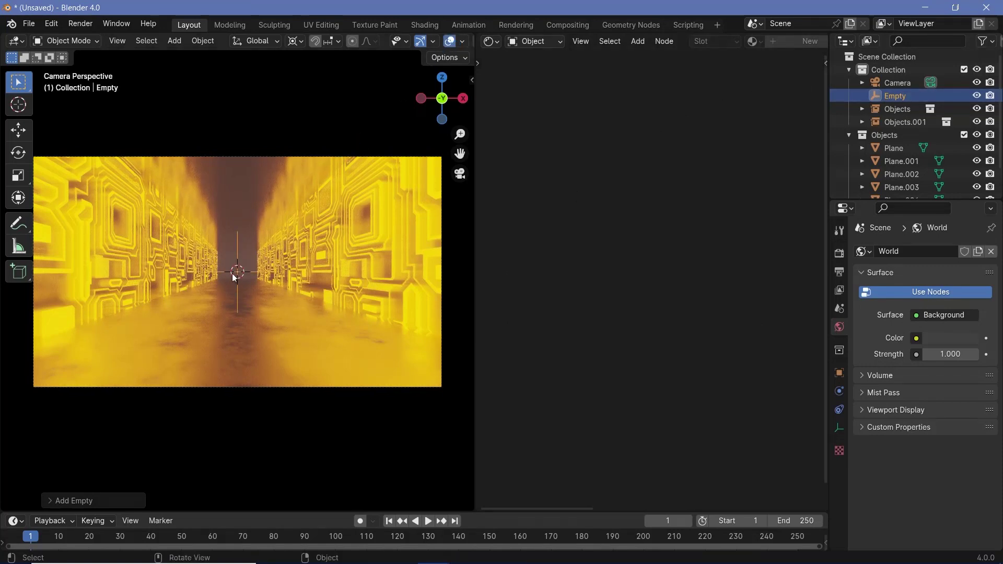
# Step: Set Empty as the Texture Coordinate node's object in the wall material and connect its Object output to both Voronoi textures' Vector inputs
pyautogui.click(395, 268)
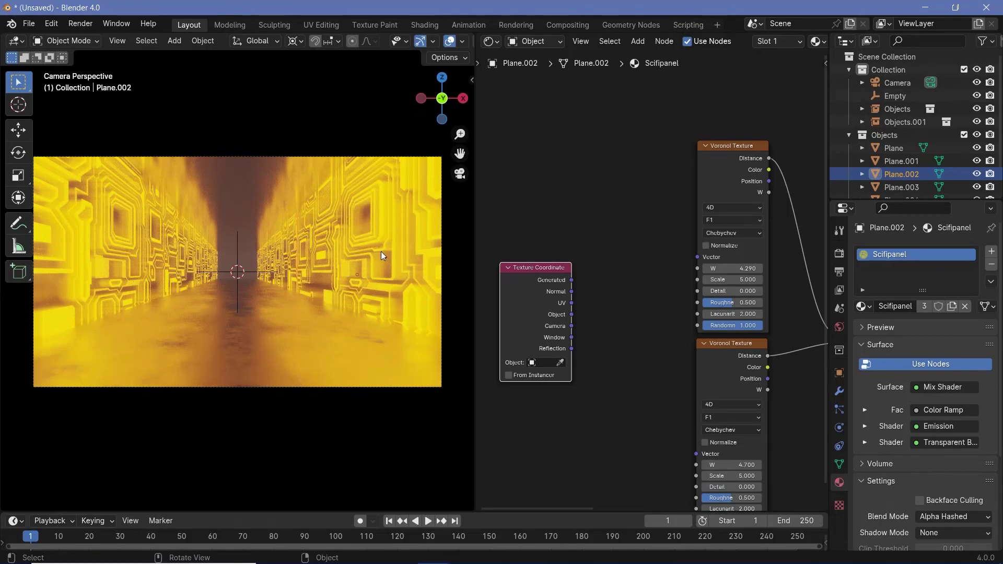
pyautogui.click(547, 363)
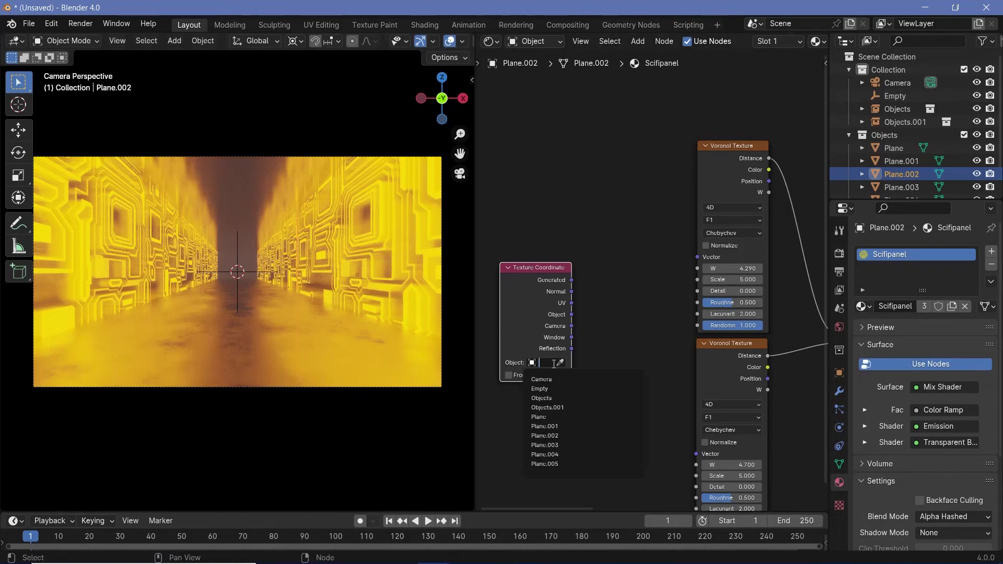
pyautogui.click(561, 391)
pyautogui.moveTo(572, 314); pyautogui.dragTo(697, 257)
pyautogui.moveTo(572, 315); pyautogui.dragTo(690, 462)
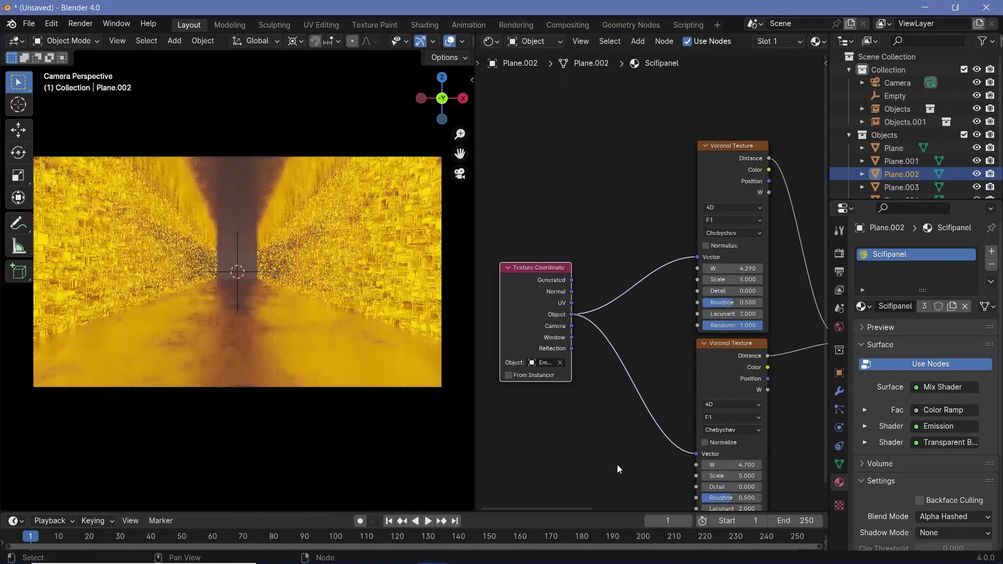
# Step: Scale up the empty uniformly to enlarge the panel pattern on the walls
pyautogui.click(238, 251)
pyautogui.click(238, 251)
pyautogui.press('s')
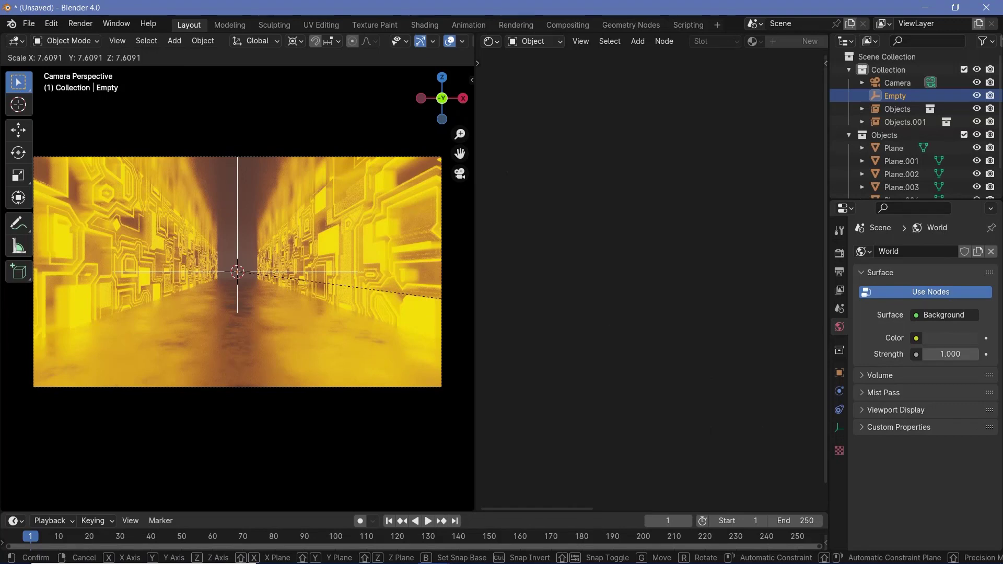
pyautogui.click(466, 427)
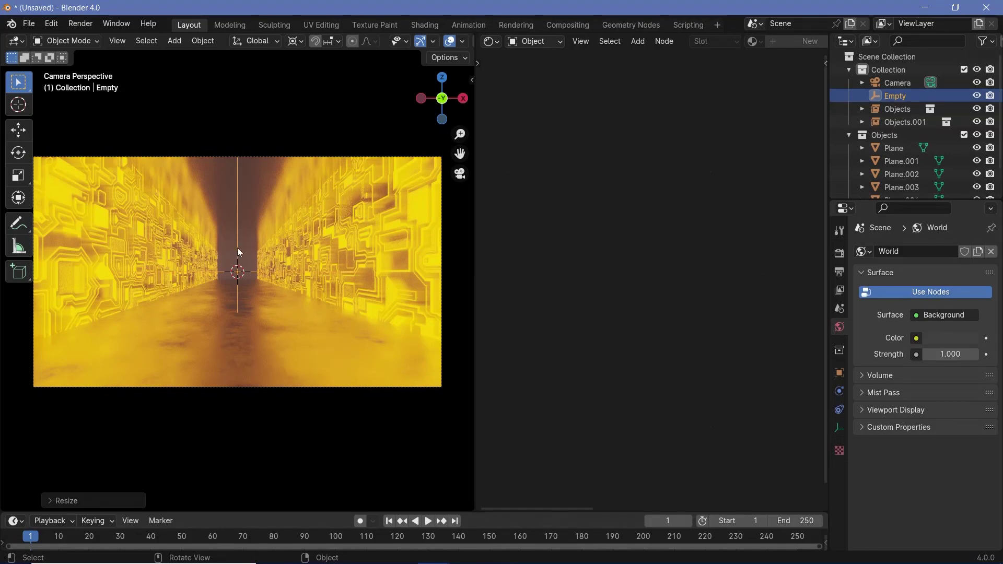
# Step: Move the wall material's Texture Coordinate node further from the Voronoi textures and join both vector links through one reroute
pyautogui.click(344, 257)
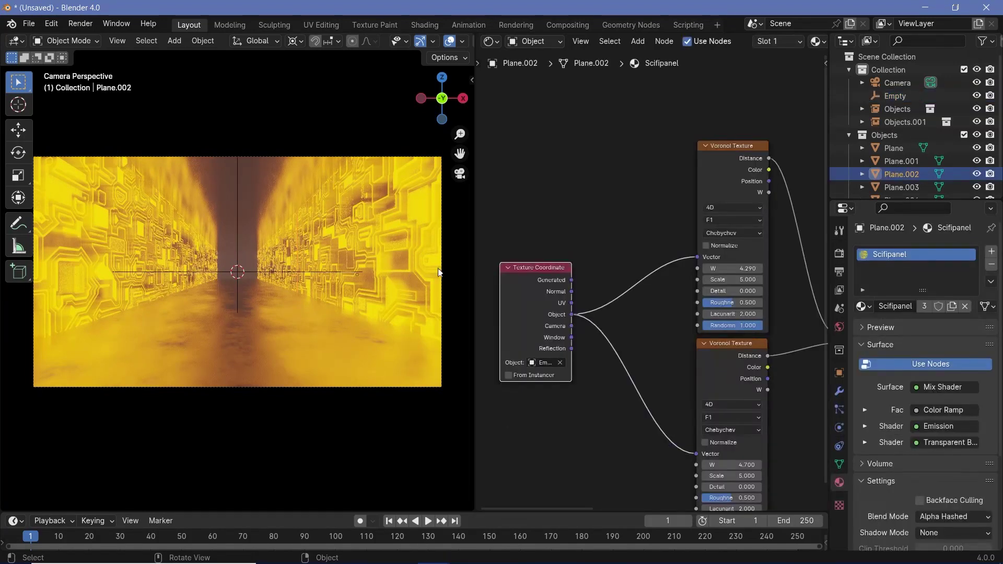
pyautogui.moveTo(505, 299); pyautogui.dragTo(438, 303)
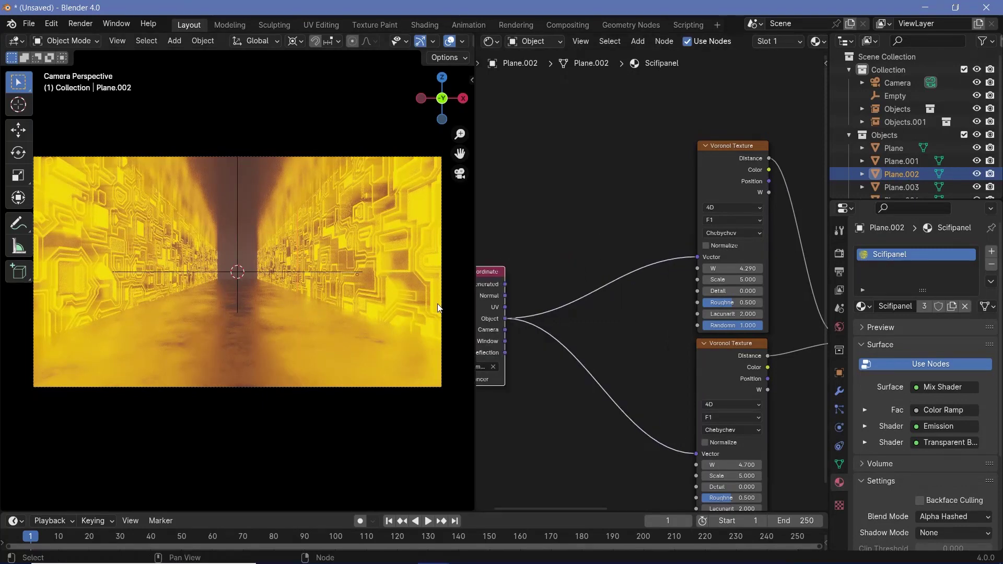
pyautogui.moveTo(494, 286); pyautogui.dragTo(562, 274, button='middle')
pyautogui.moveTo(549, 284); pyautogui.dragTo(500, 288)
pyautogui.moveTo(636, 281); pyautogui.dragTo(587, 271, button='middle')
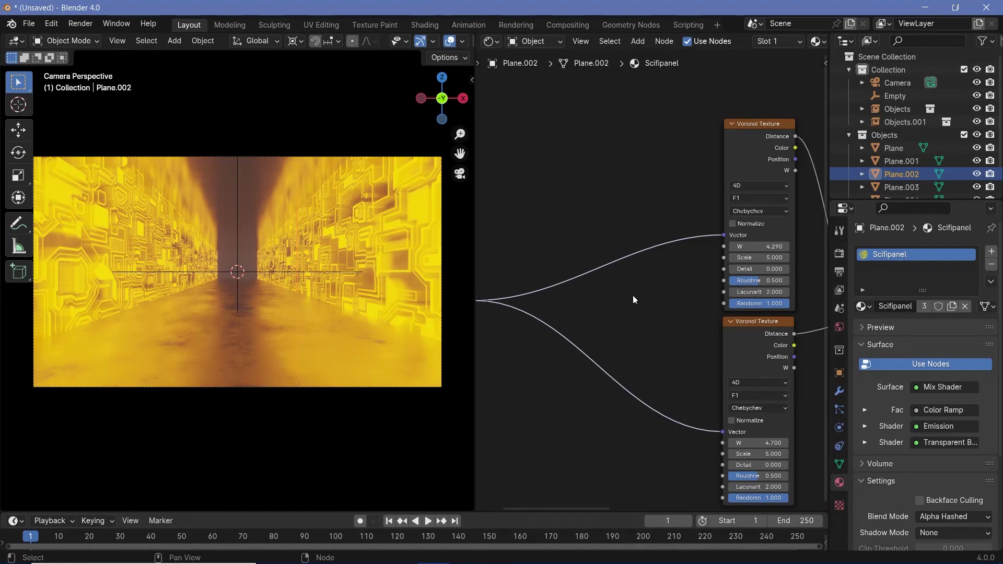
pyautogui.moveTo(621, 341); pyautogui.dragTo(680, 336, button='middle')
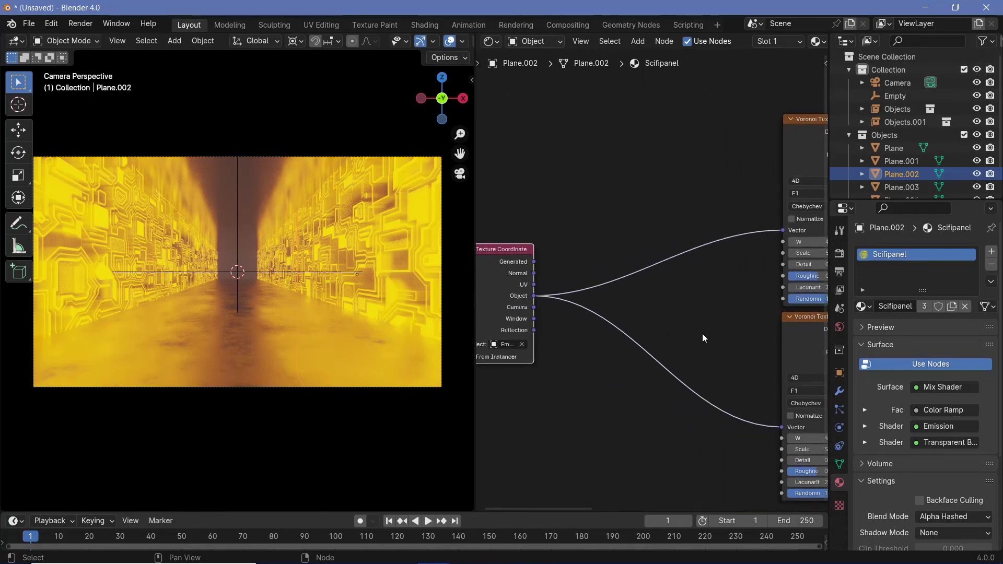
pyautogui.keyDown('shift'); pyautogui.moveTo(659, 231); pyautogui.dragTo(654, 394, button='right'); pyautogui.keyUp('shift')
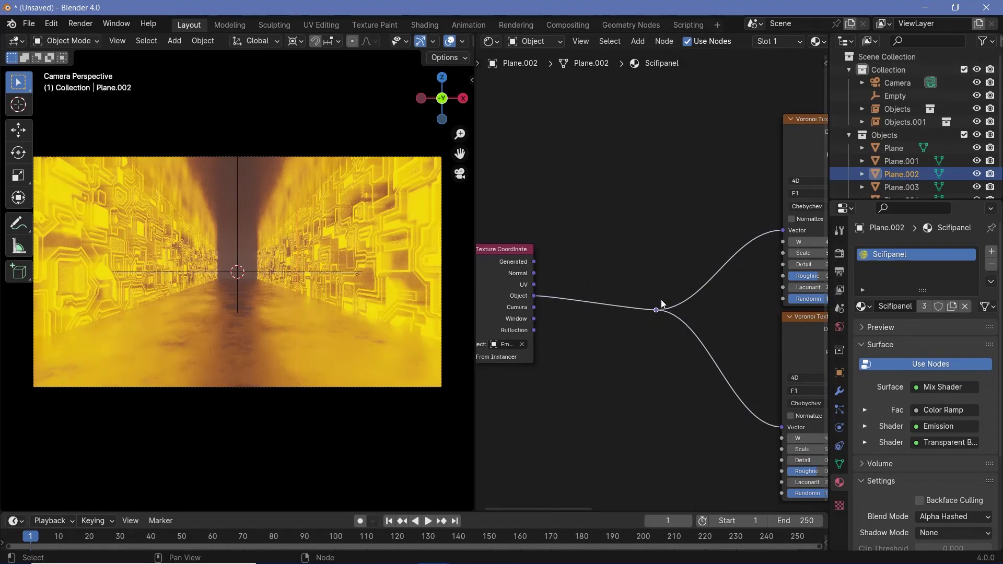
pyautogui.moveTo(661, 300); pyautogui.dragTo(662, 307)
pyautogui.click(596, 342)
pyautogui.hotkey('ctrl', 'z')
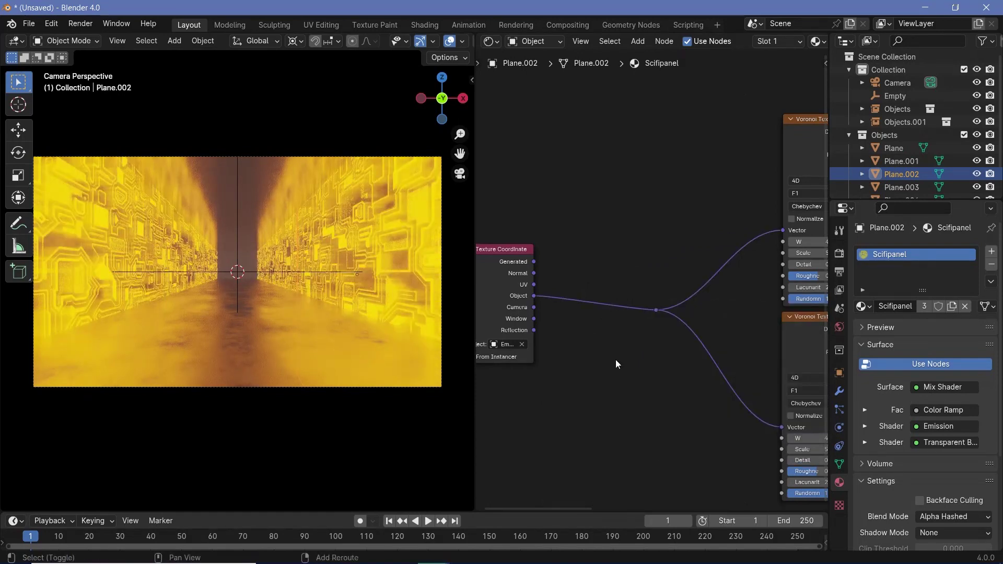
# Step: Insert a Vector Math node between the Texture Coordinate node and the reroute, with its operation set to Modulo
pyautogui.hotkey('shift', 'a')
pyautogui.click(616, 359)
pyautogui.write('vector')
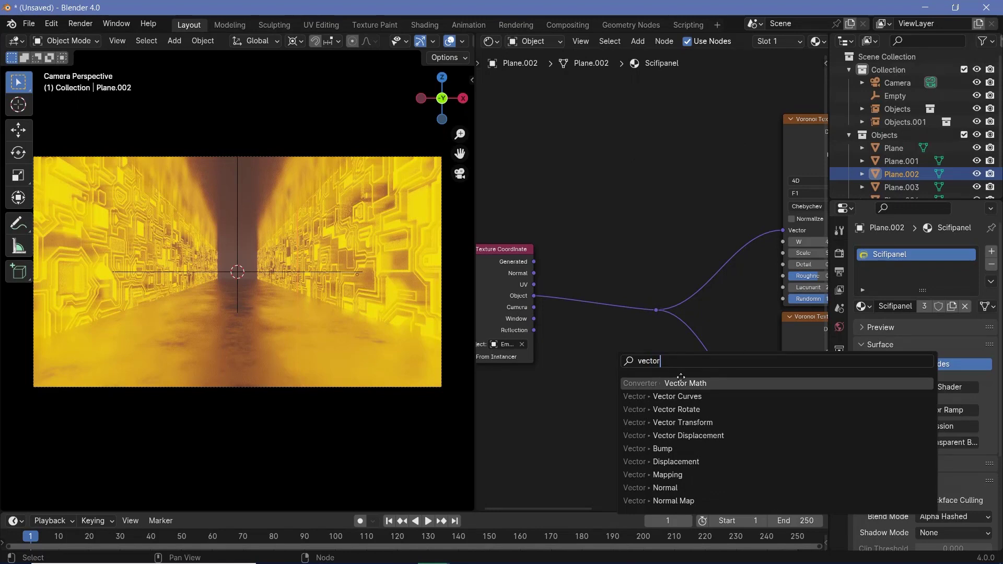
pyautogui.press('Return')
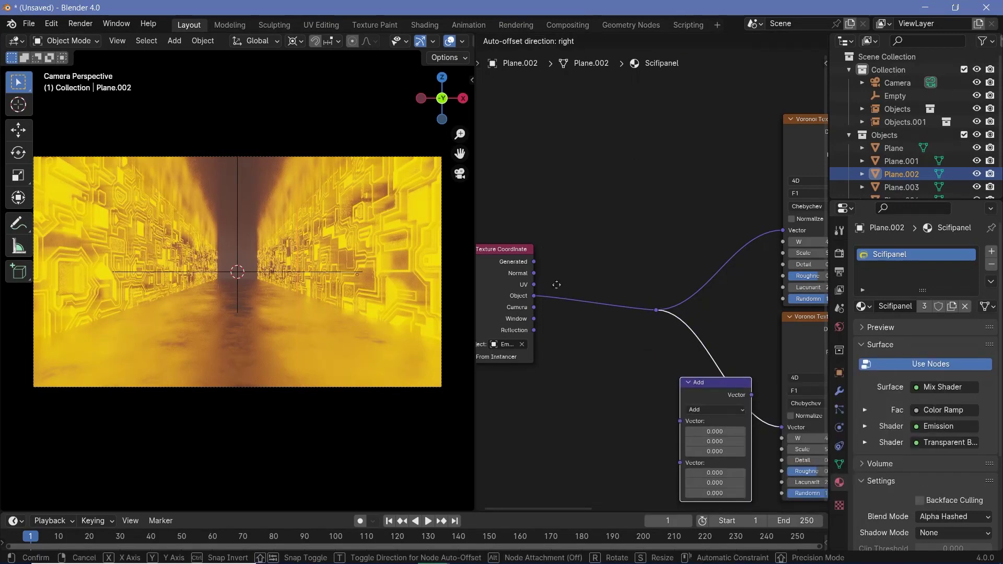
pyautogui.click(592, 300)
pyautogui.click(598, 290)
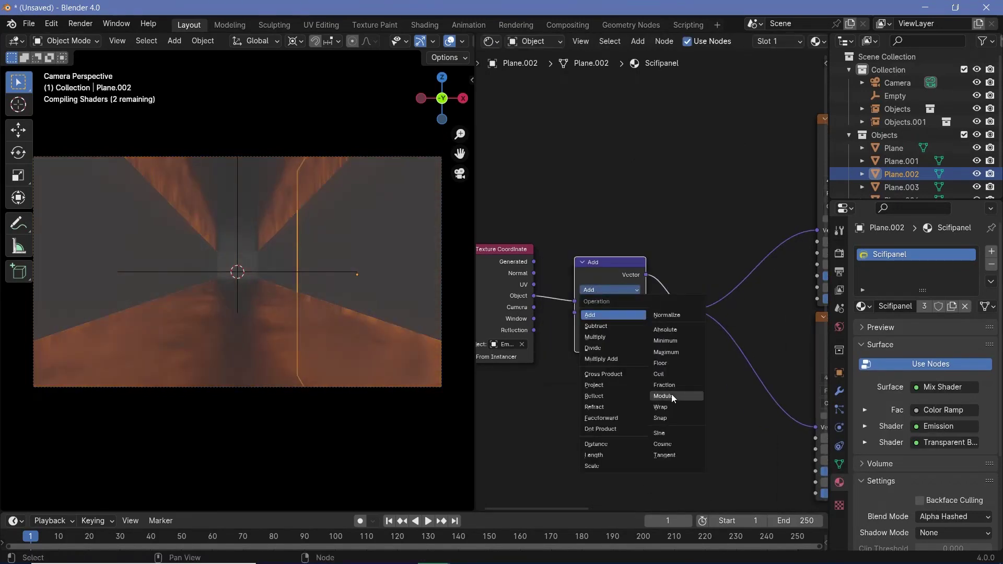
pyautogui.click(672, 396)
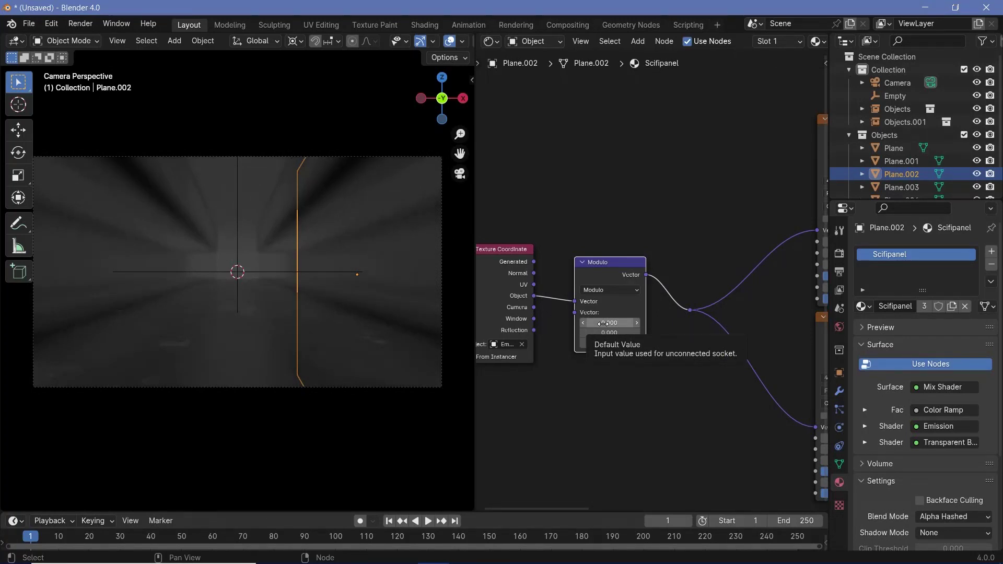
# Step: Set all three components of the Modulo node's second vector to 5
pyautogui.click(603, 324)
pyautogui.write('5')
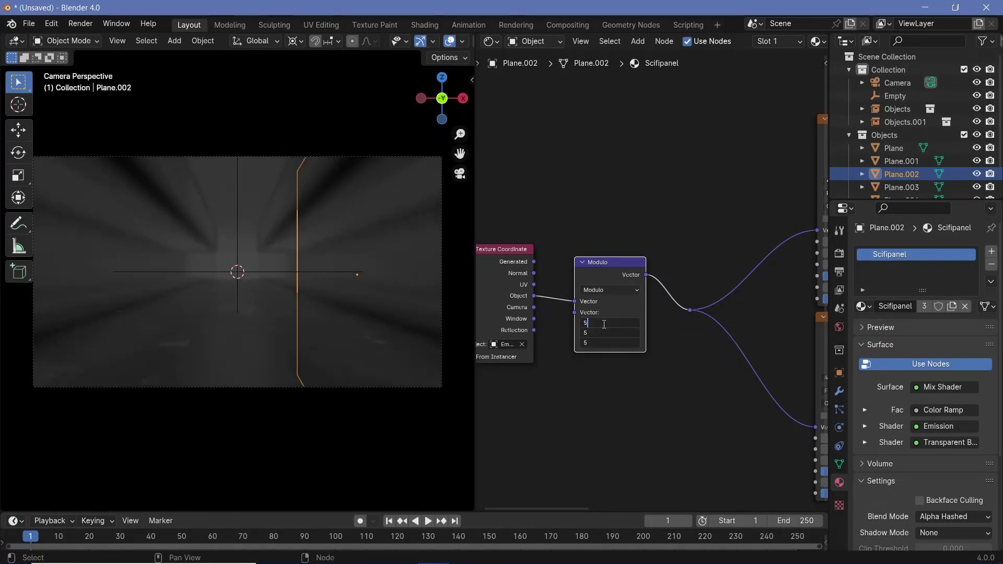
pyautogui.press('Return')
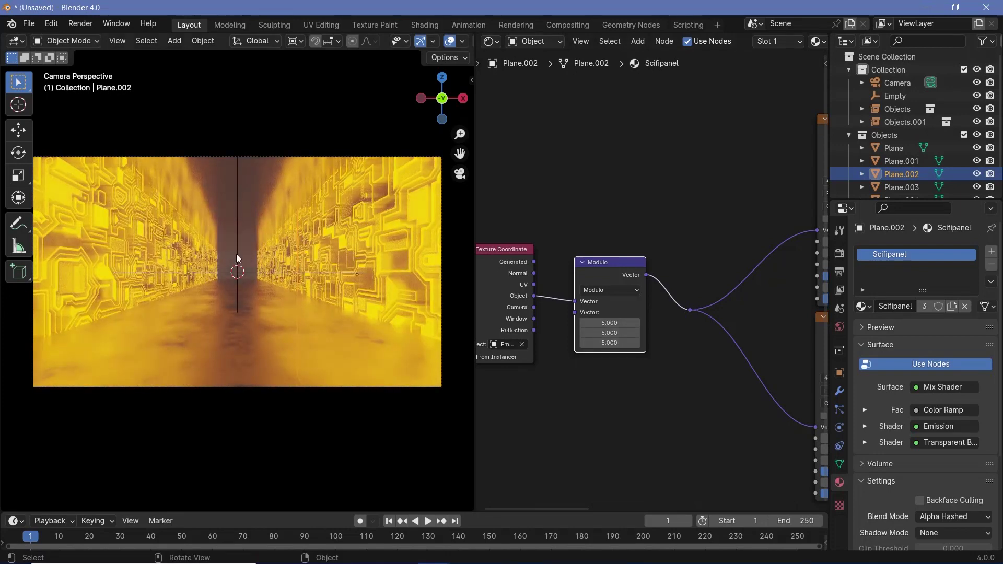
# Step: Try moving the empty -25 m along the global Y axis and undo the move
pyautogui.click(239, 256)
pyautogui.click(238, 260)
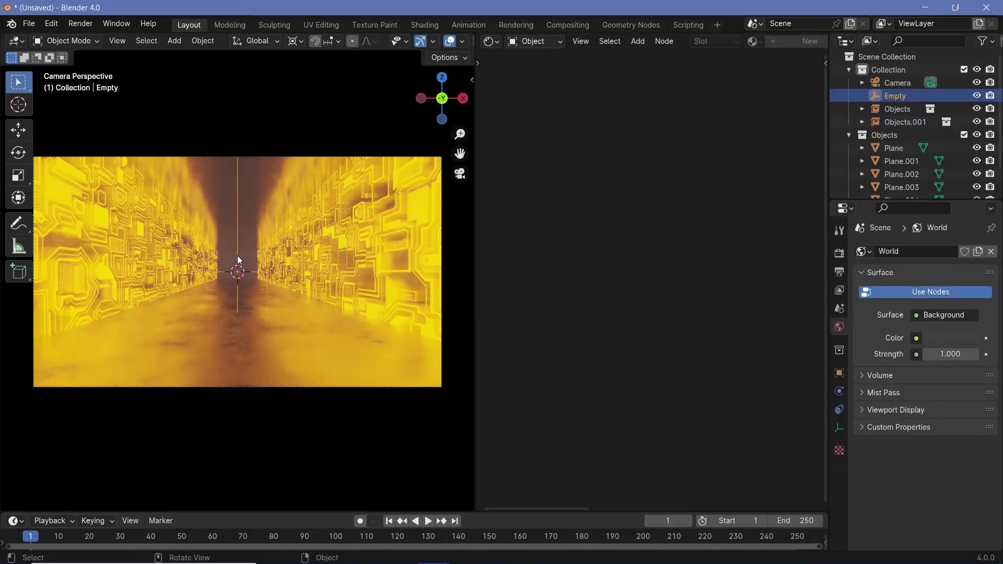
pyautogui.click(323, 248)
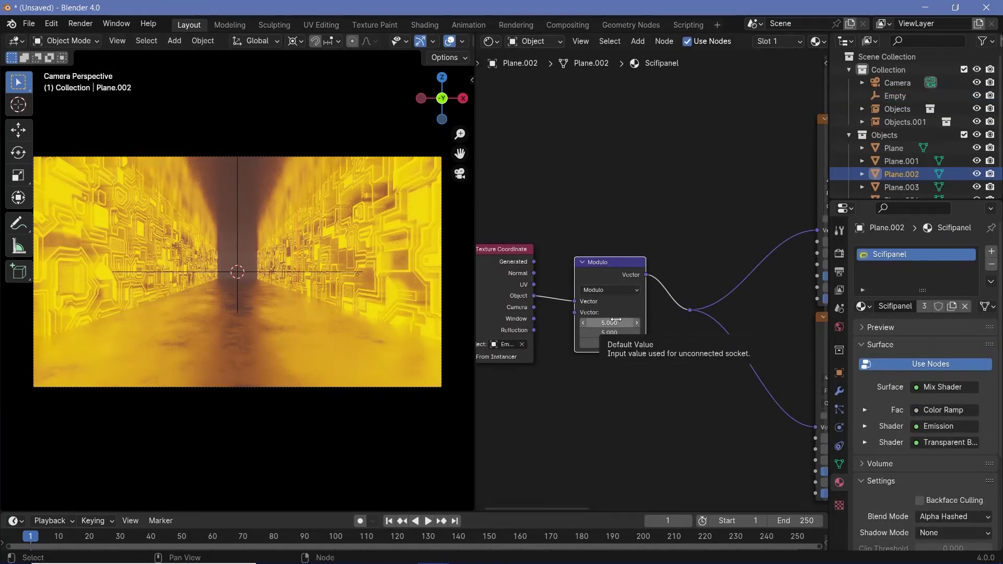
pyautogui.click(239, 261)
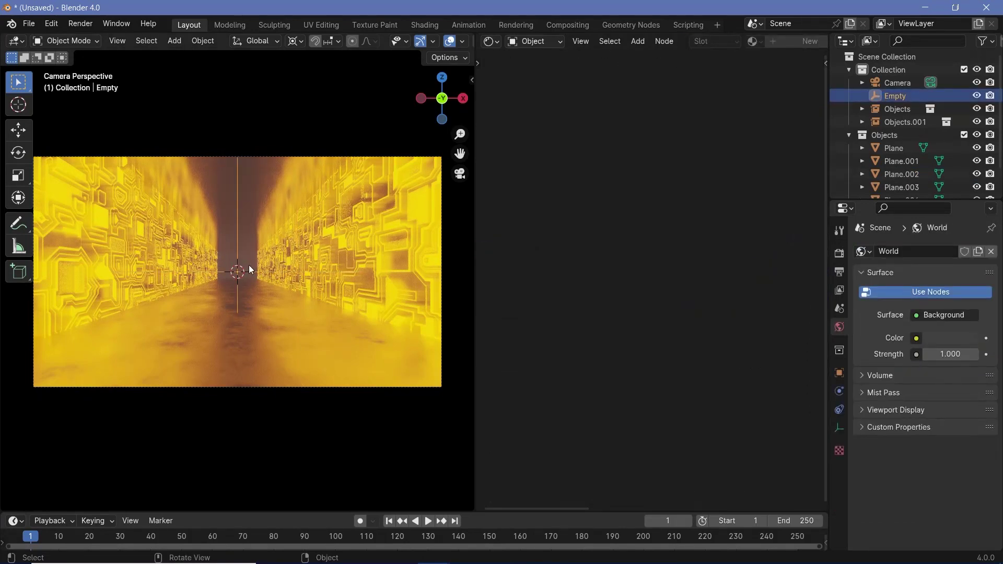
pyautogui.press('g')
pyautogui.press('y')
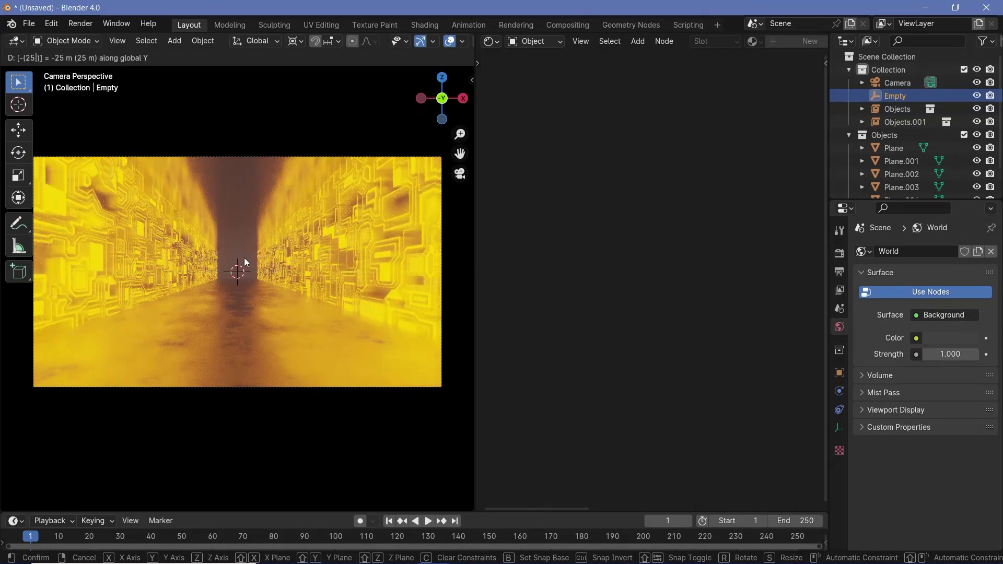
pyautogui.click(253, 258)
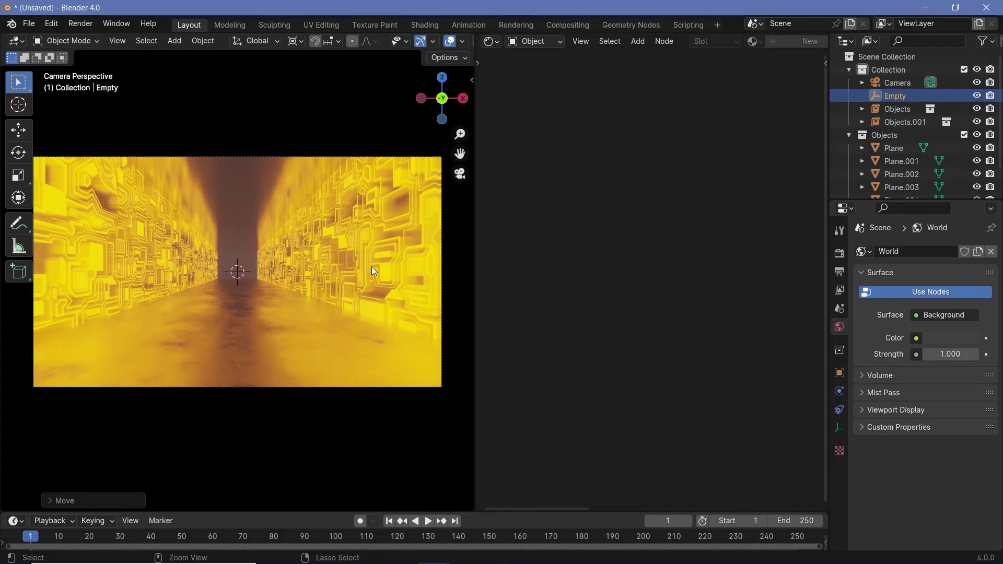
pyautogui.hotkey('ctrl', 'z')
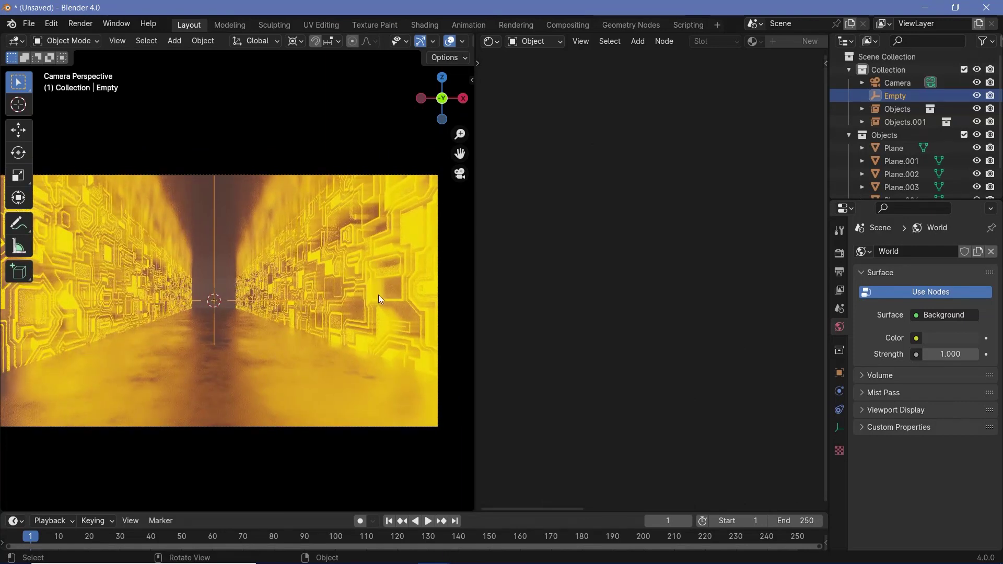
# Step: Move the empty -25 m along the global Y axis
pyautogui.click(378, 296)
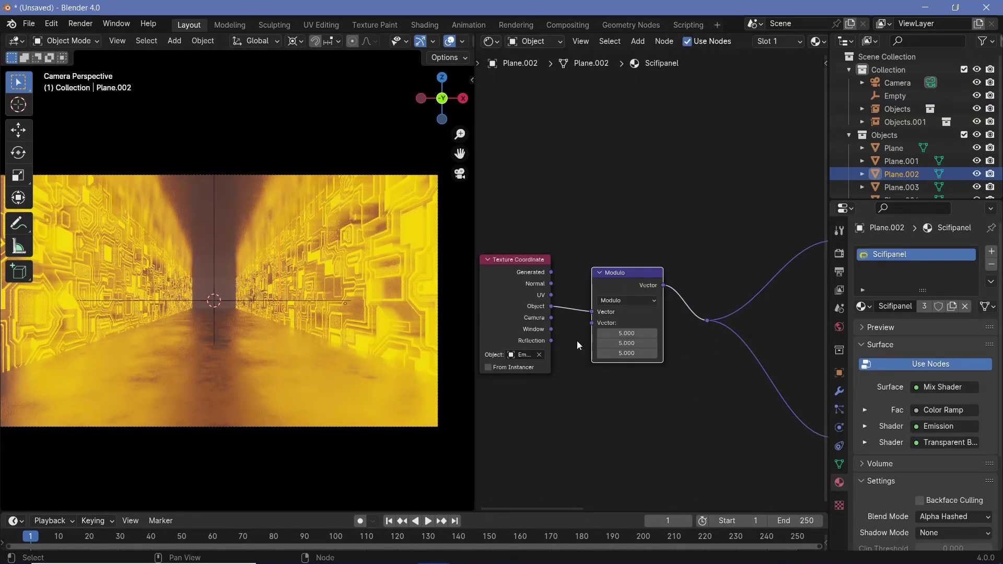
pyautogui.click(215, 301)
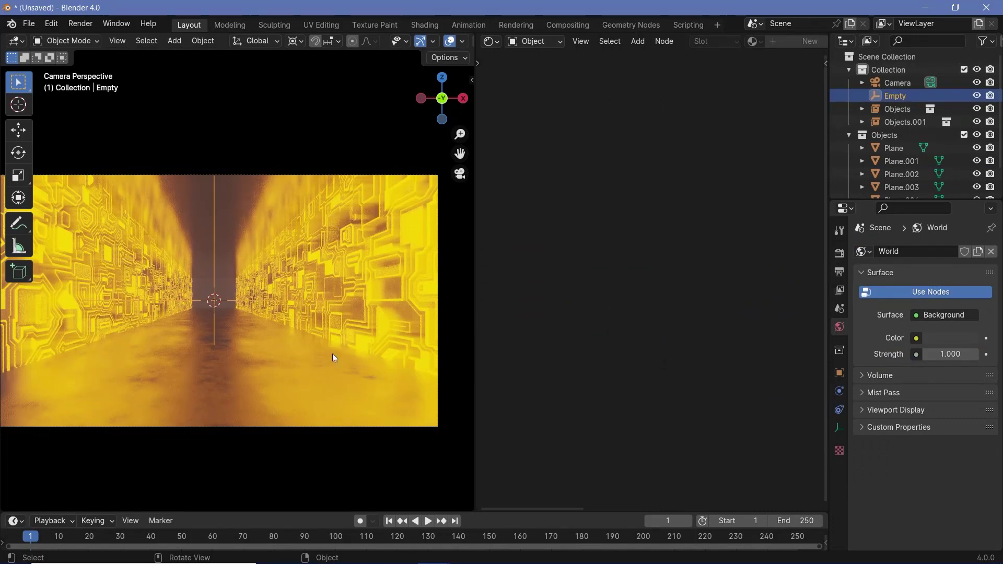
pyautogui.press('g')
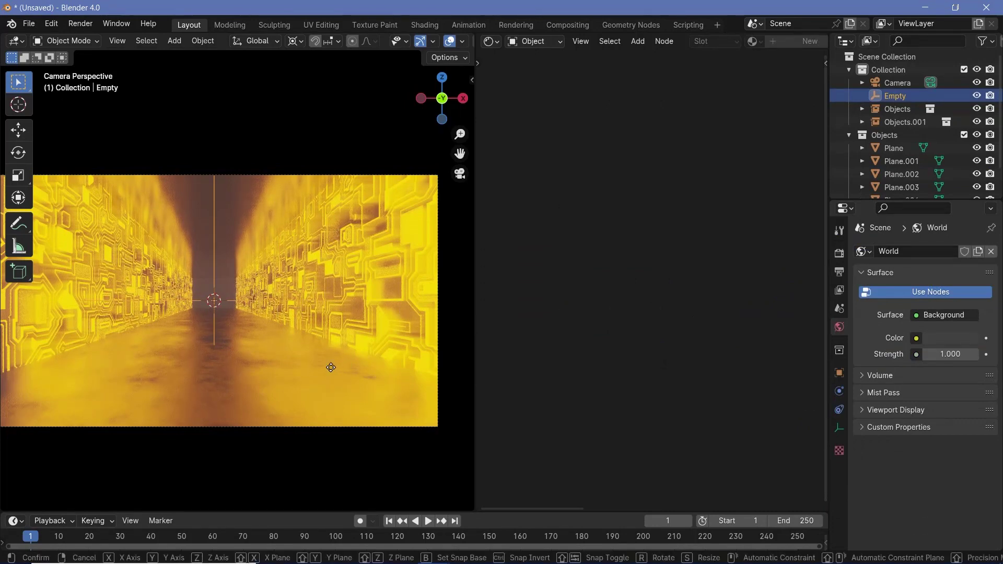
pyautogui.press('y')
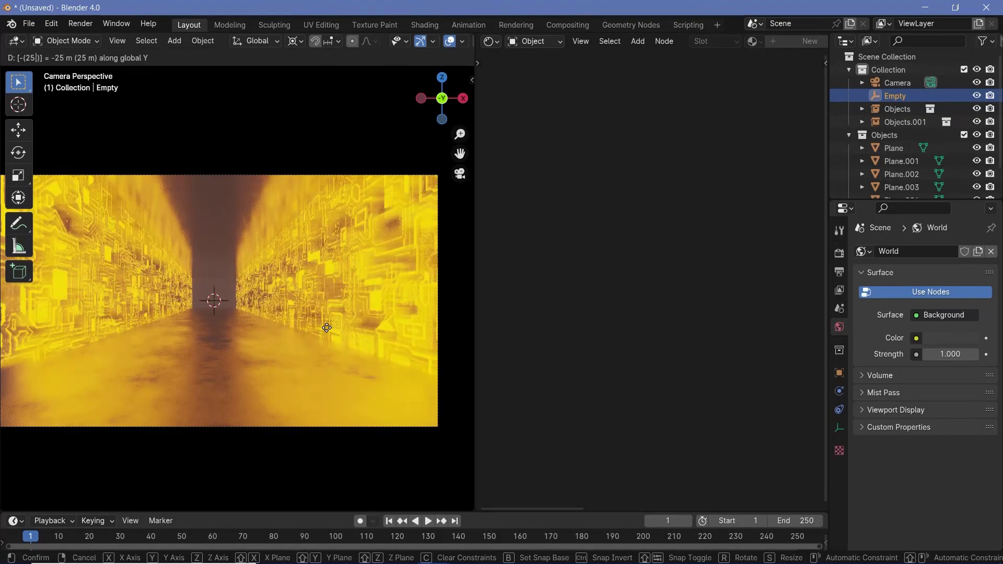
pyautogui.click(328, 328)
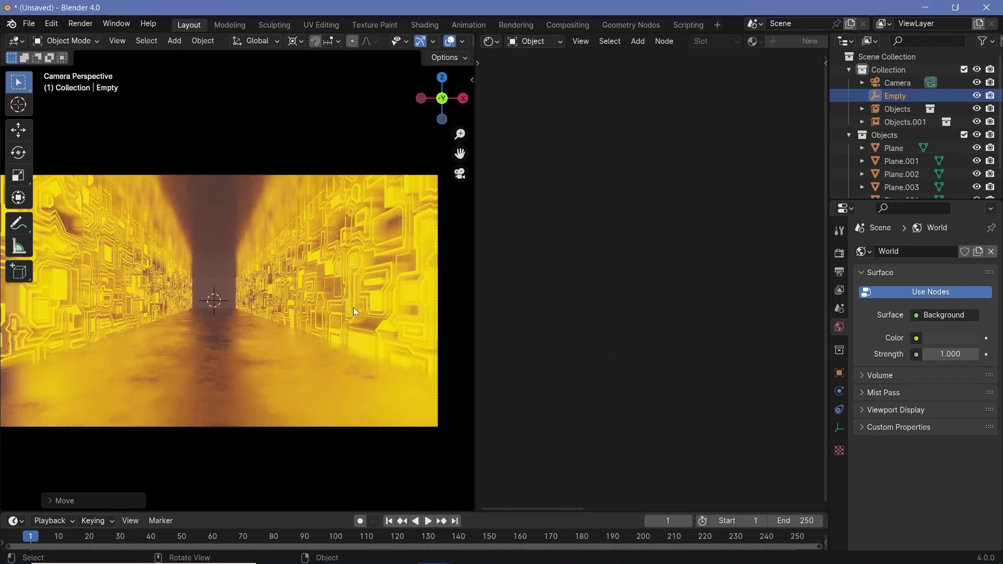
# Step: Try moving the empty a further -25 m along the global Y axis
pyautogui.press('g')
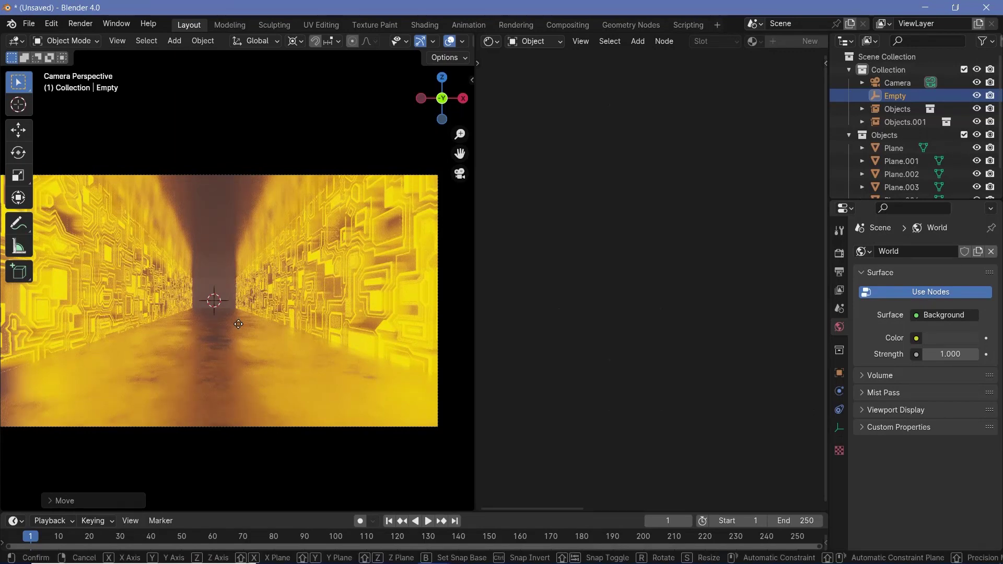
pyautogui.press('y')
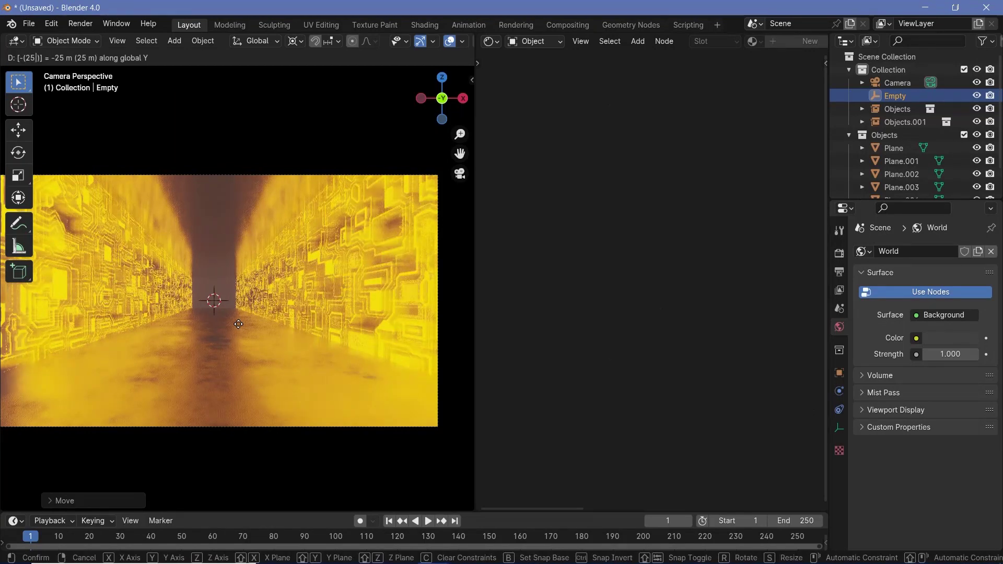
pyautogui.rightClick(238, 324)
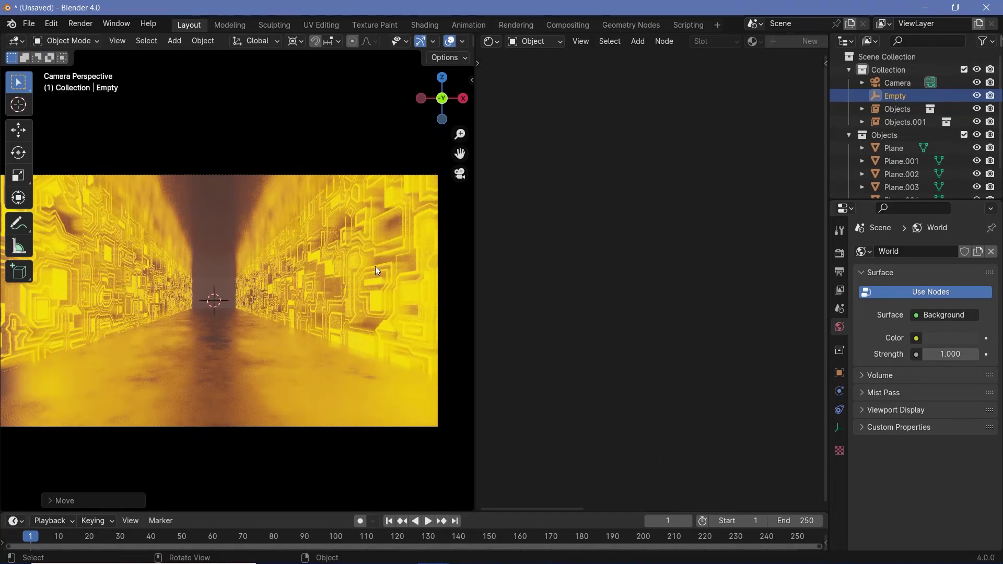
pyautogui.hotkey('ctrl', 'z')
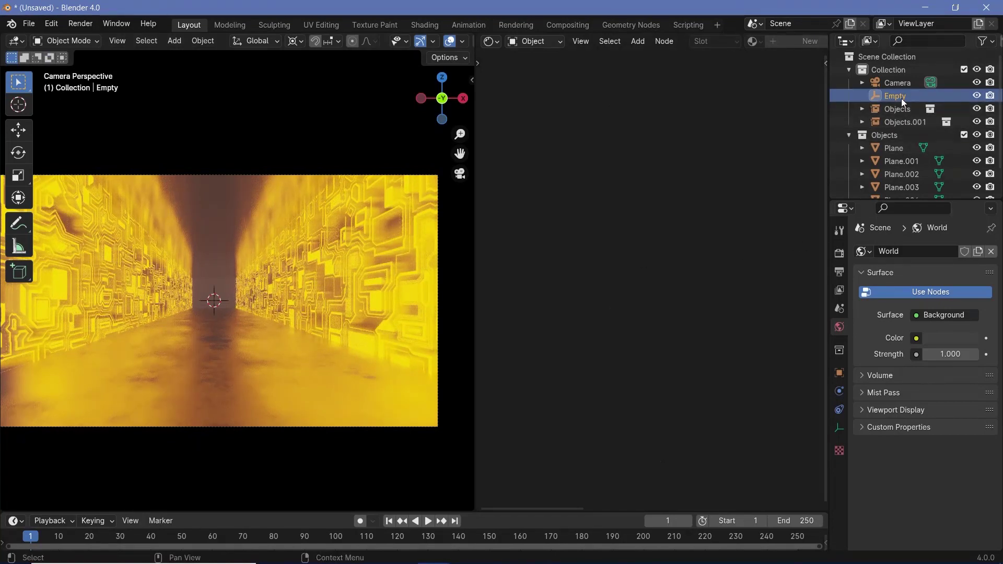
# Step: Set the output resolution scale to 200% and the frame rate to 60 fps
pyautogui.click(841, 372)
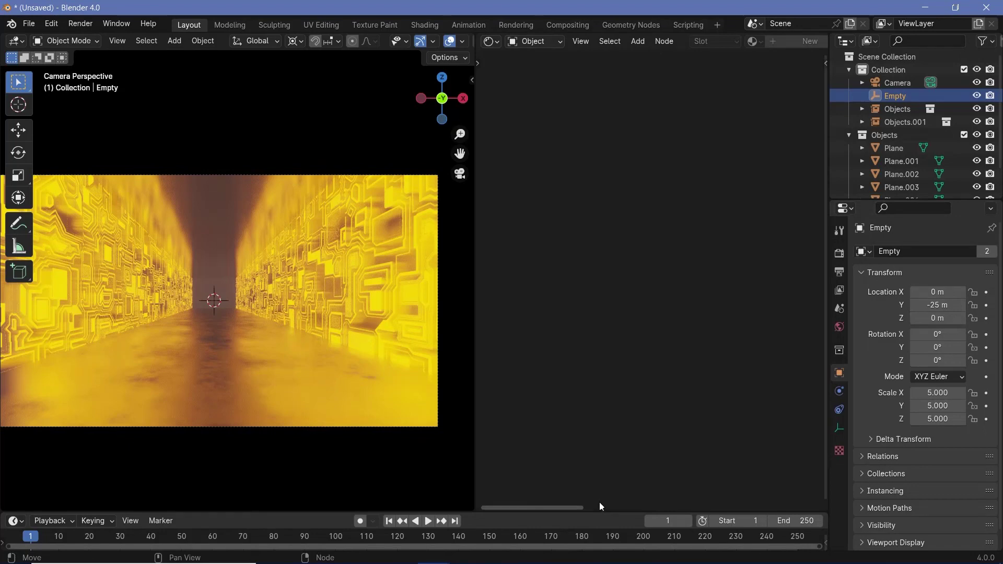
pyautogui.click(838, 272)
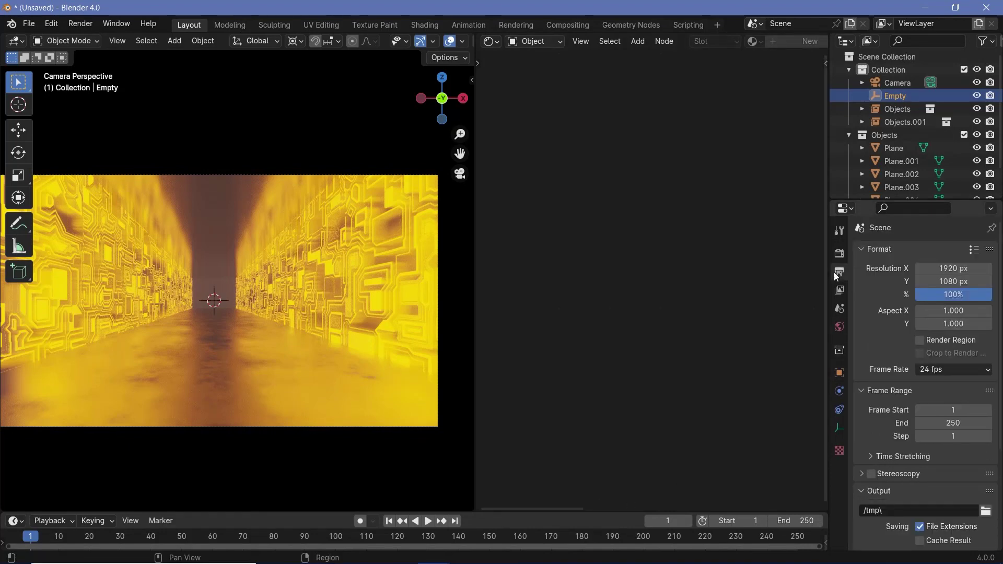
pyautogui.click(944, 295)
pyautogui.write('200')
pyautogui.press('Return')
pyautogui.click(958, 370)
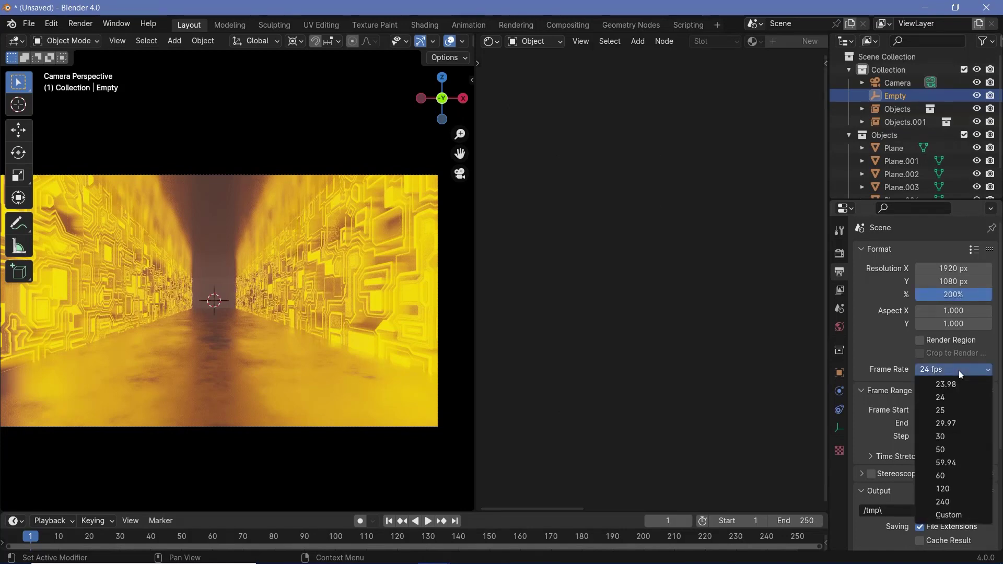
pyautogui.click(940, 475)
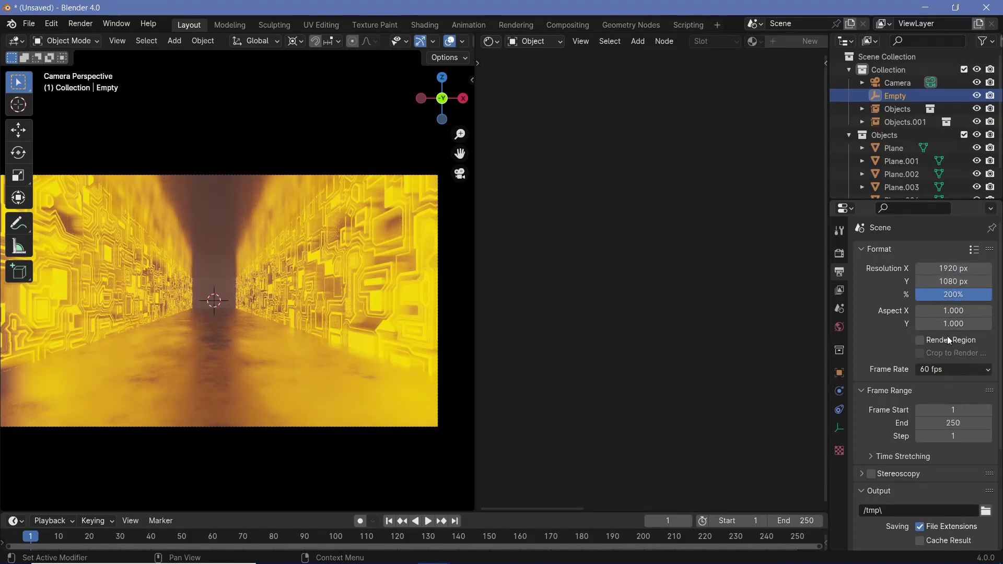
# Step: Set the last frame of the scene's frame range to 300
pyautogui.click(941, 423)
pyautogui.write('300')
pyautogui.press('Return')
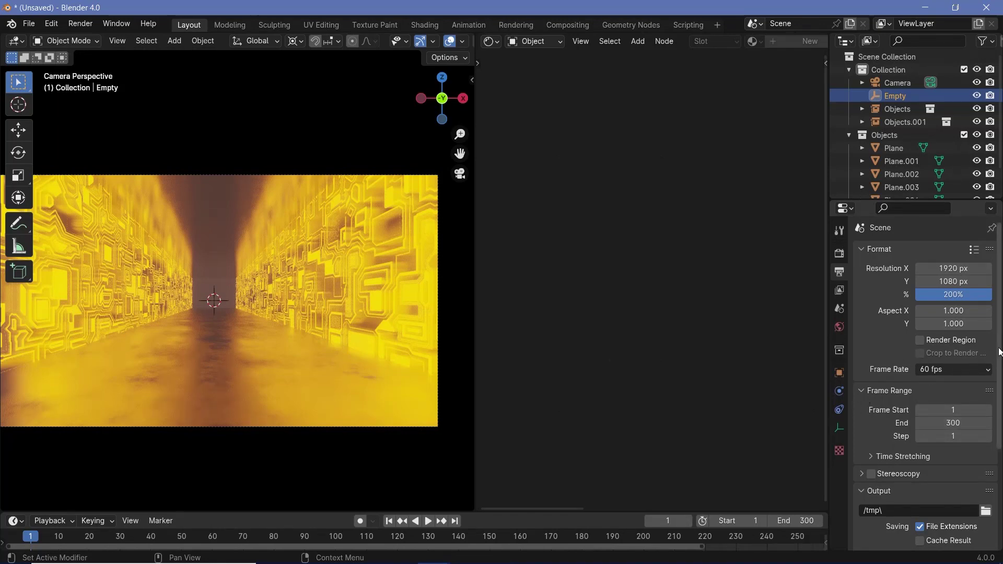
# Step: Set the render output path to // and the file format to FFmpeg Video
pyautogui.scroll(-3, 874, 395)
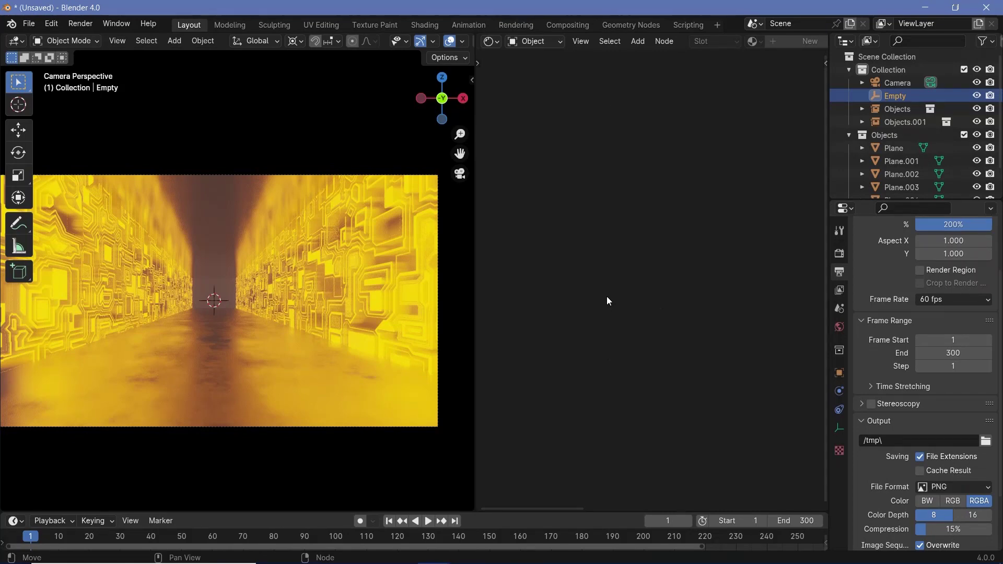
pyautogui.click(906, 443)
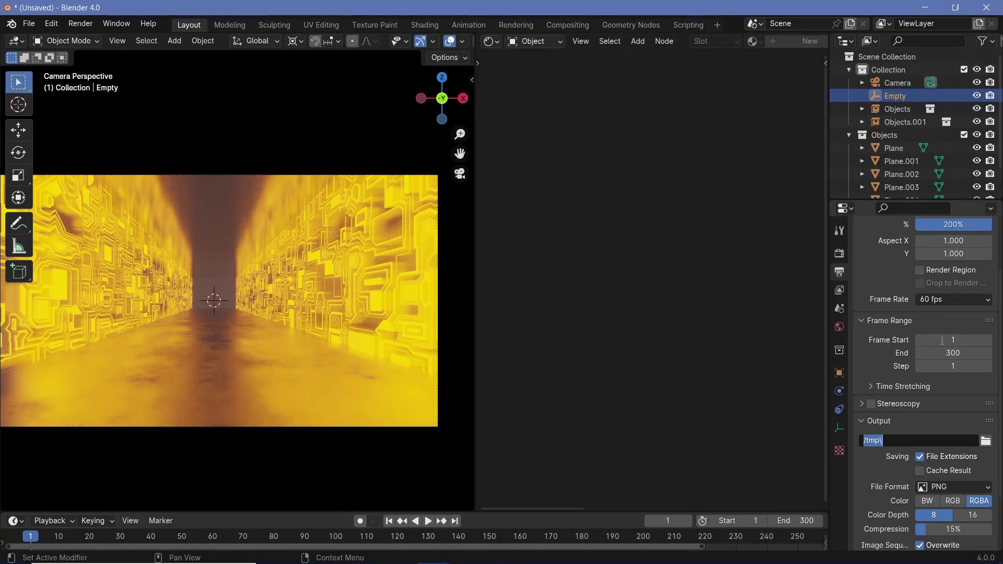
pyautogui.write('//')
pyautogui.click(937, 485)
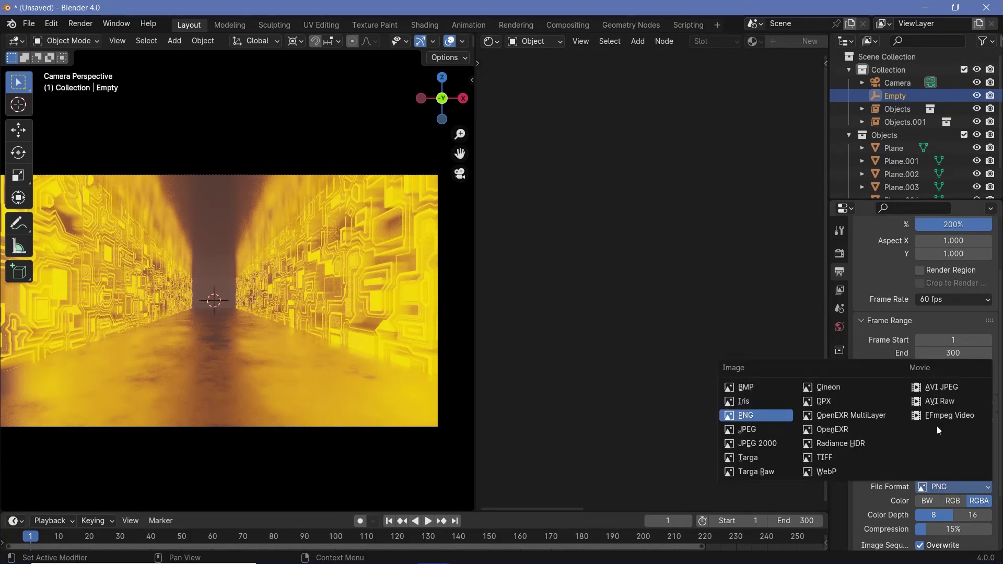
pyautogui.click(936, 417)
pyautogui.scroll(-2, 915, 471)
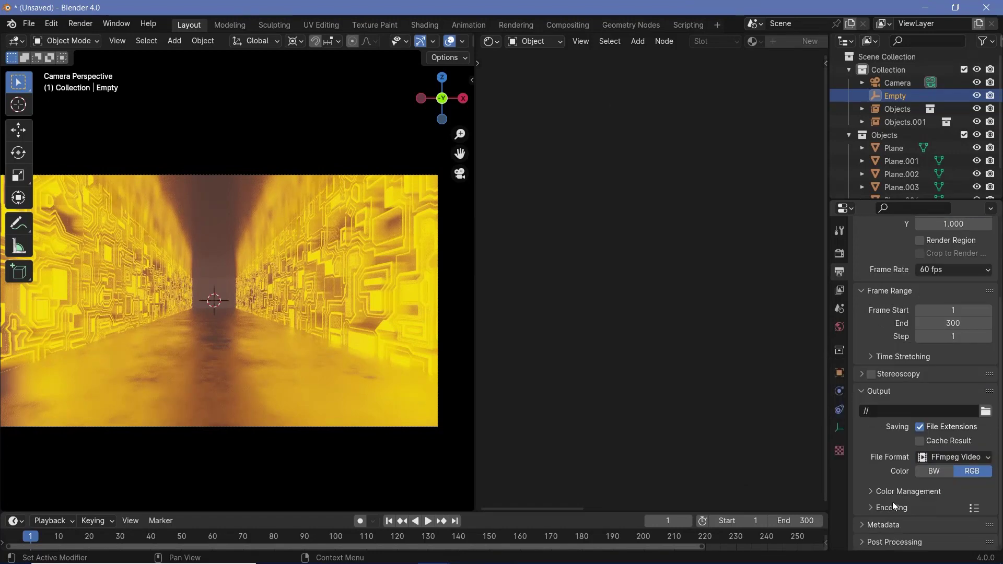
# Step: Set the video encoding container to MPEG-4 and its output quality to Perceptually Lossless
pyautogui.click(889, 505)
pyautogui.click(925, 529)
pyautogui.click(938, 413)
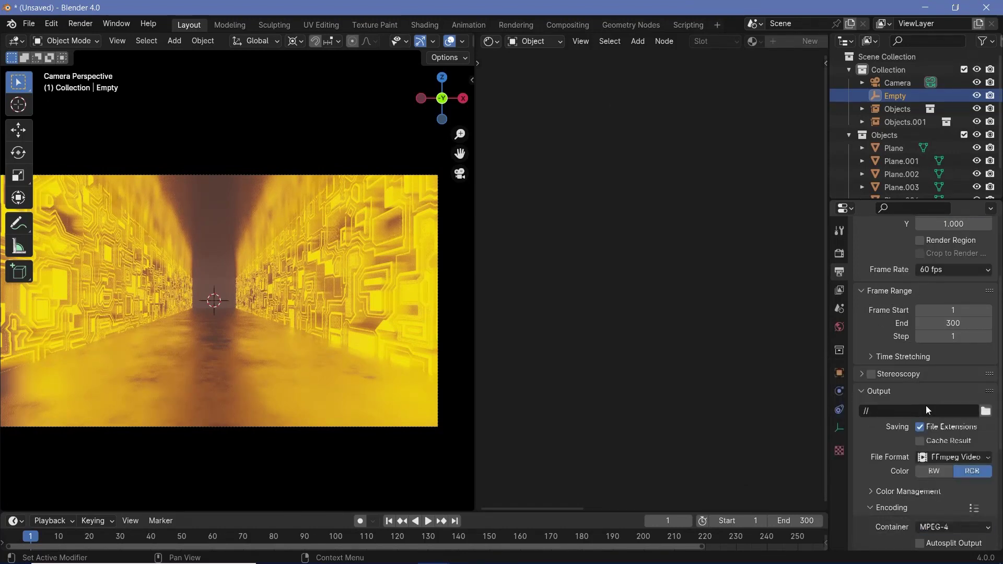
pyautogui.scroll(-2, 987, 385)
pyautogui.scroll(-6, 936, 429)
pyautogui.click(936, 427)
pyautogui.click(940, 455)
# Step: Insert a location keyframe for the empty at frame 0
pyautogui.press('Left')
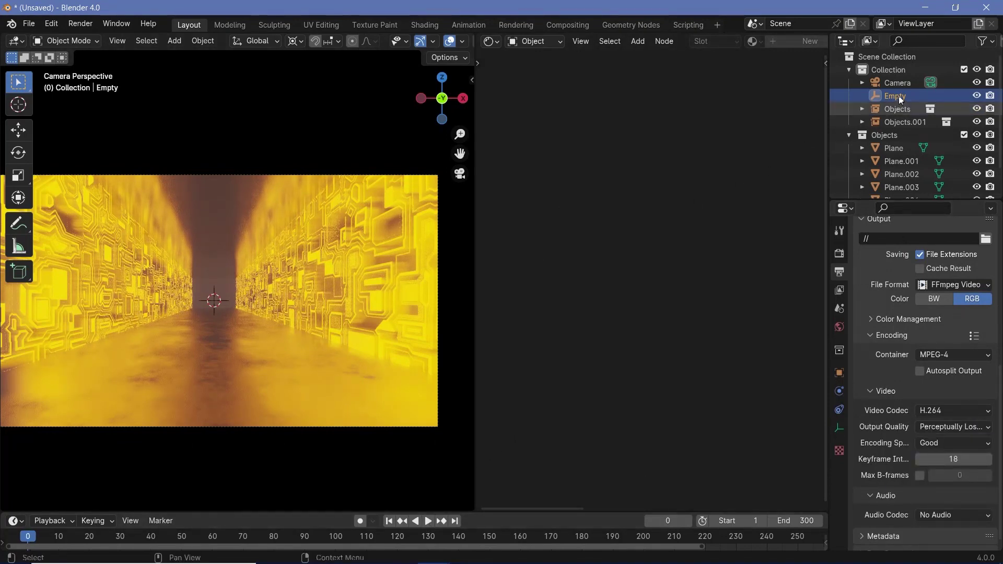
pyautogui.press('i')
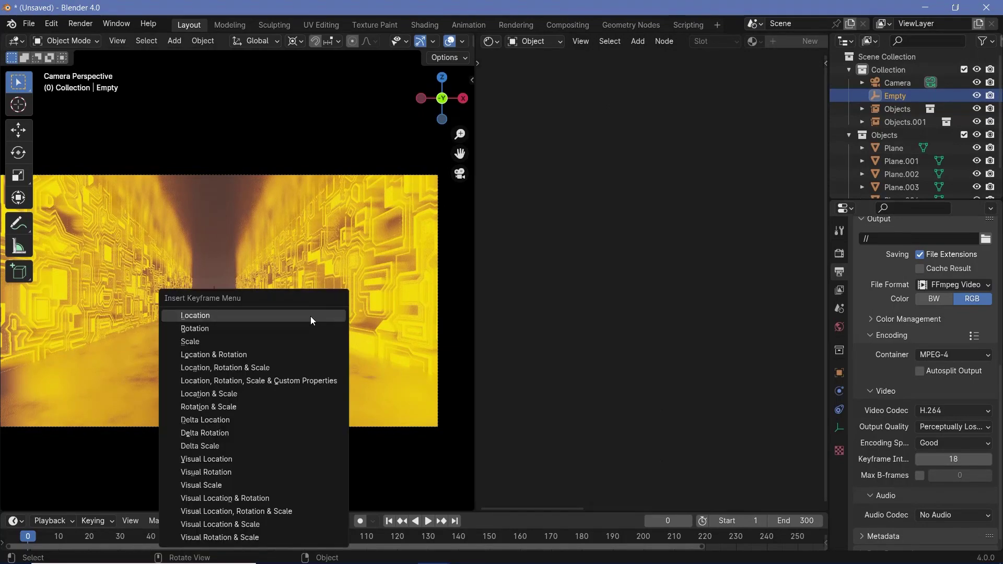
pyautogui.click(255, 328)
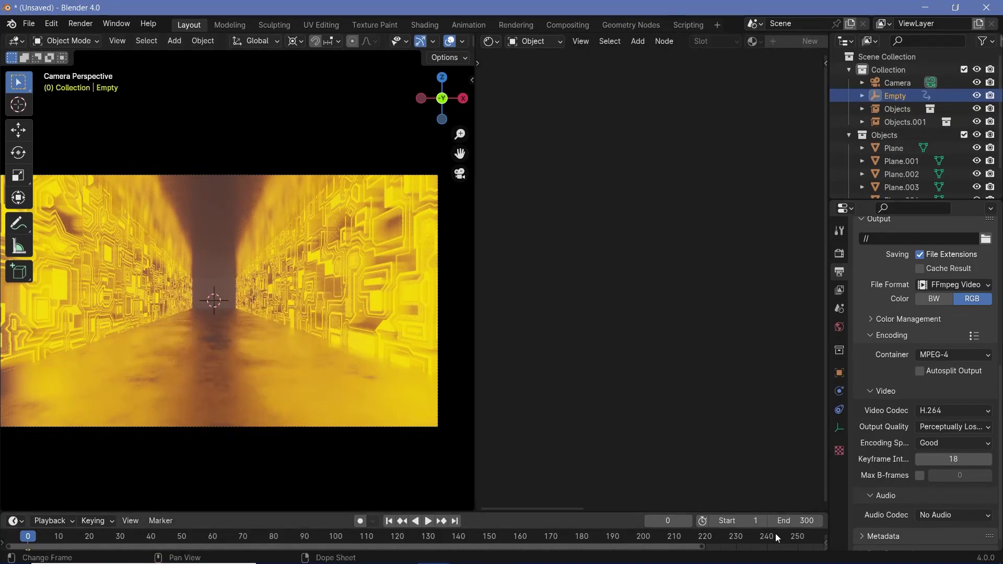
# Step: At frame 300, move the empty -25 m along the global Y axis and insert a location keyframe
pyautogui.moveTo(634, 511); pyautogui.dragTo(641, 476)
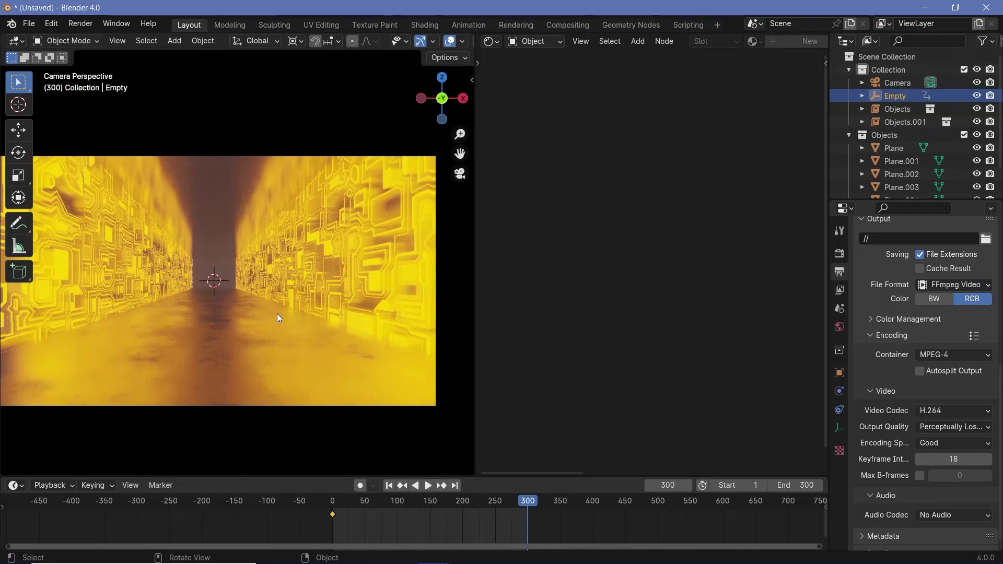
pyautogui.write('g')
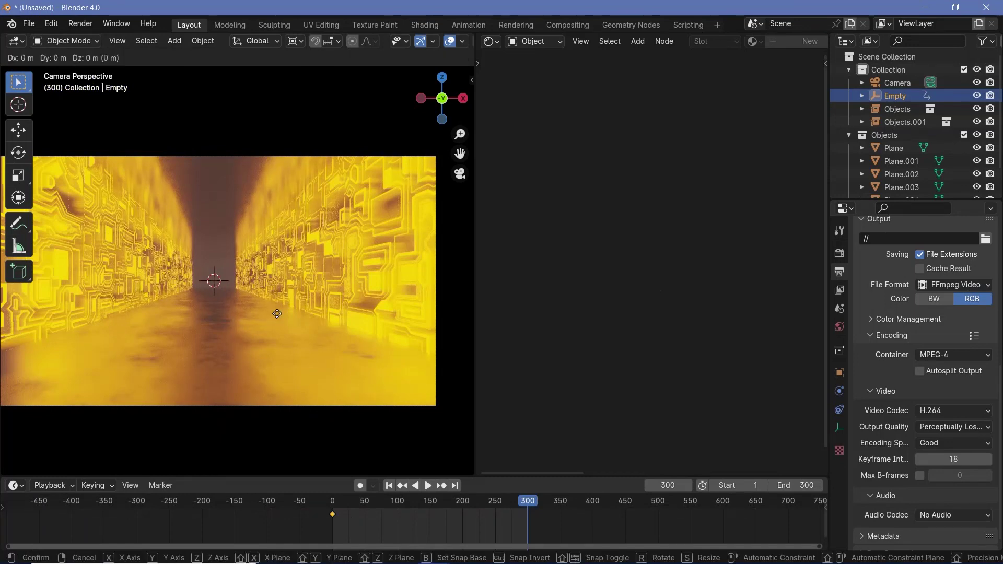
pyautogui.write('y')
pyautogui.write('-25')
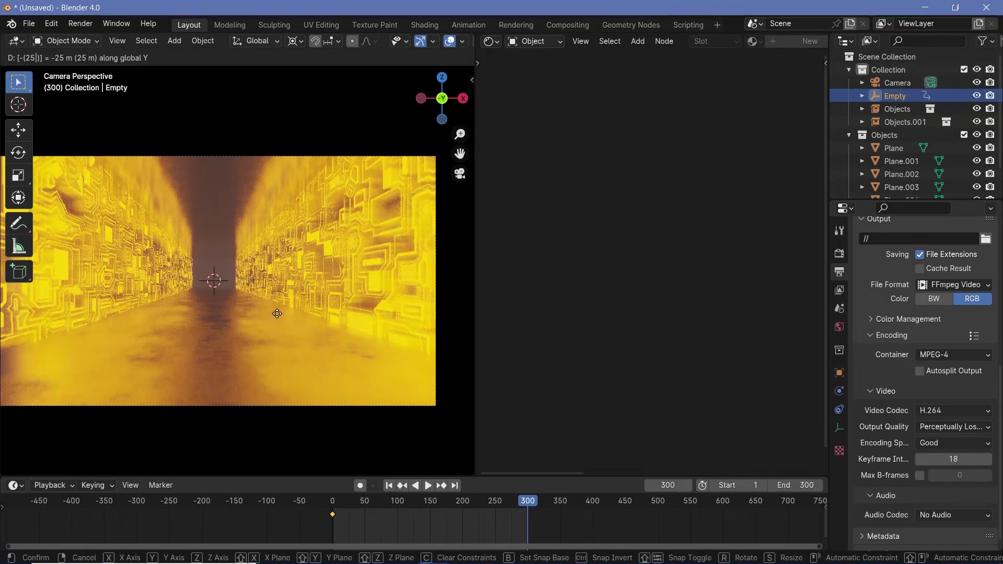
pyautogui.press('Return')
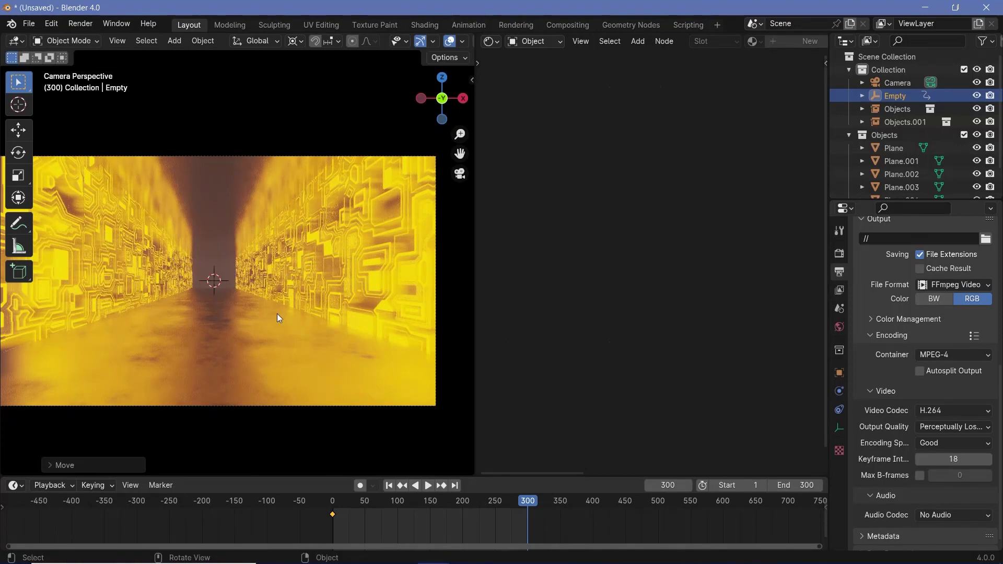
pyautogui.press('i')
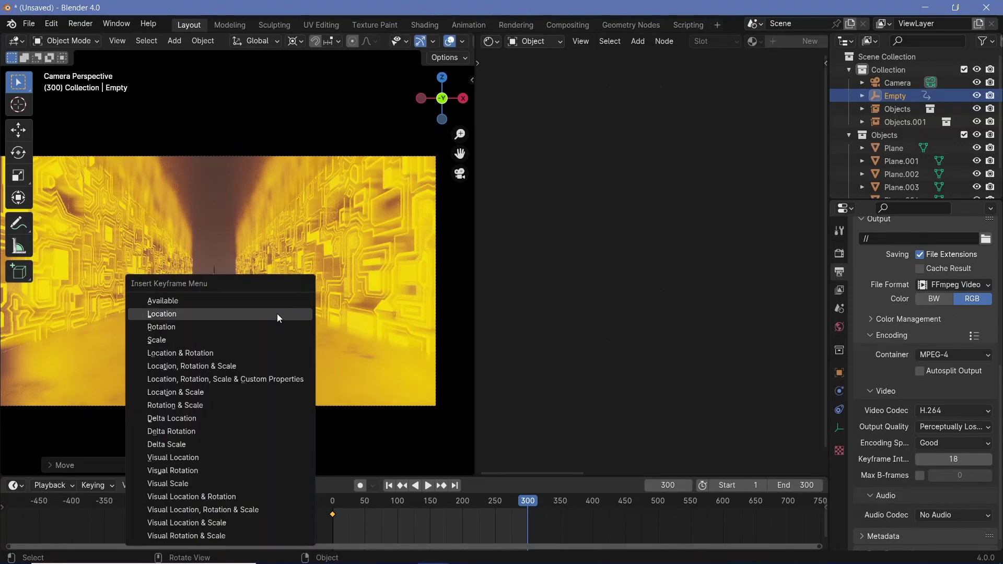
pyautogui.click(277, 314)
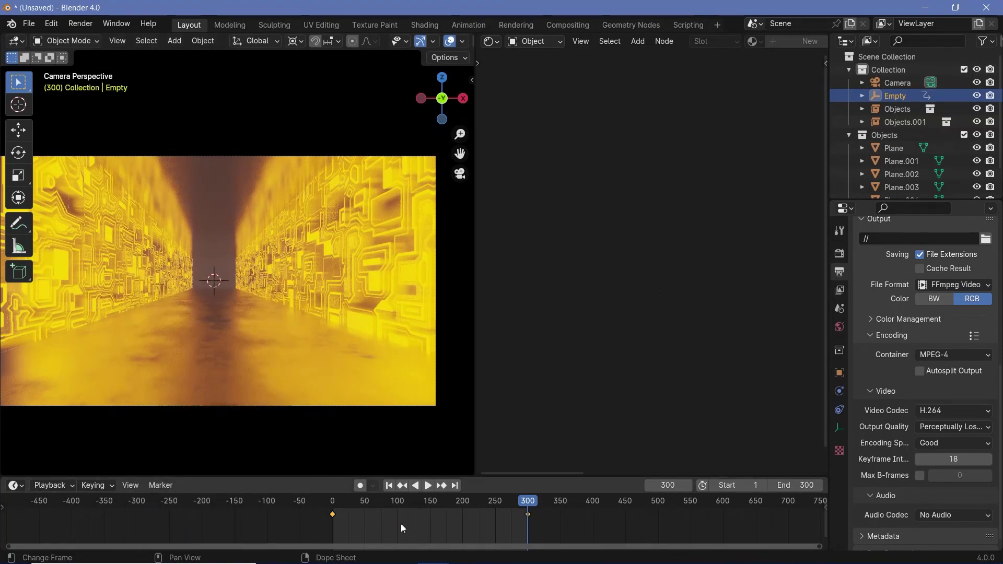
# Step: Set the interpolation mode of the empty's keyframes and briefly play the corridor animation to check it
pyautogui.press('t')
pyautogui.click(171, 476)
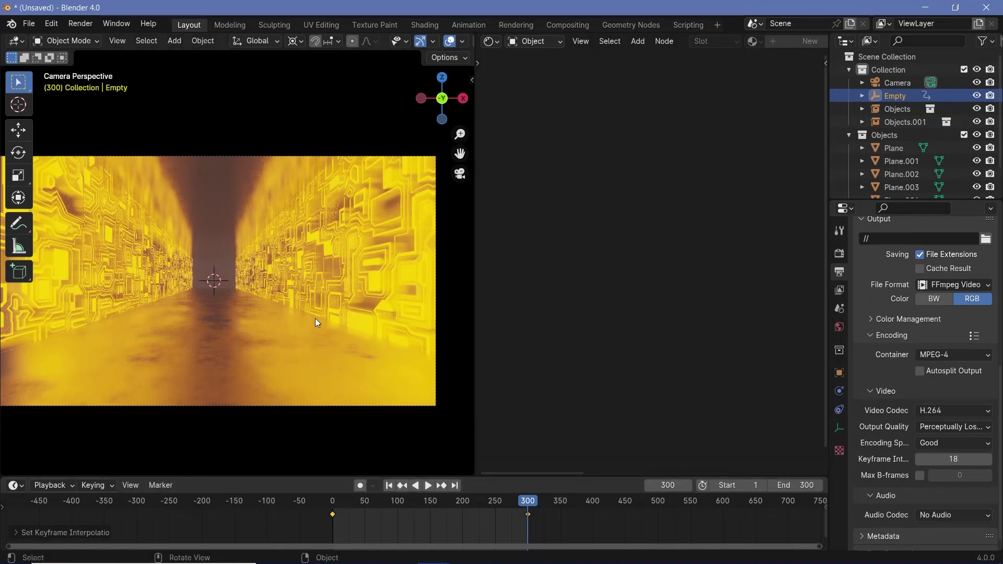
pyautogui.press('space')
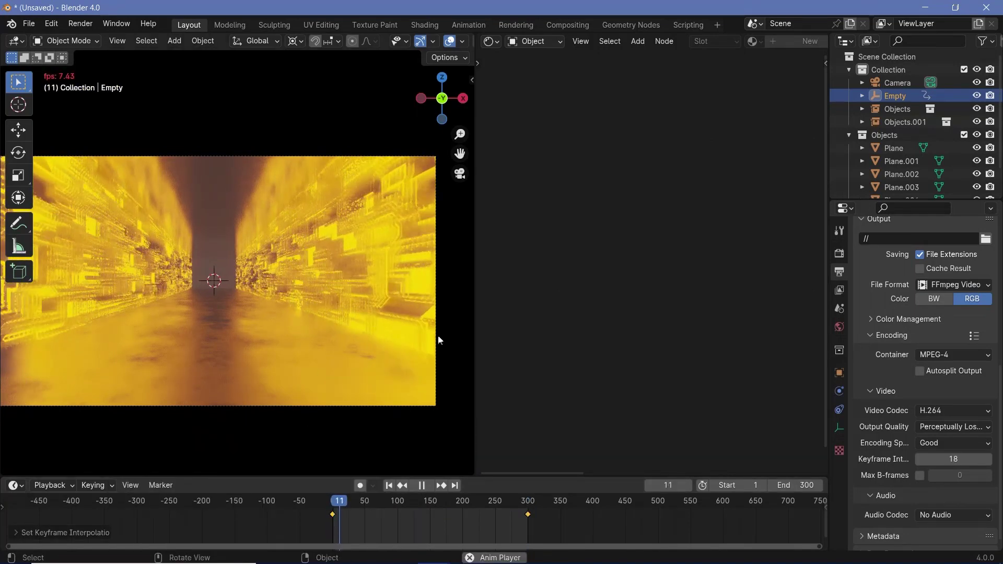
pyautogui.press('space')
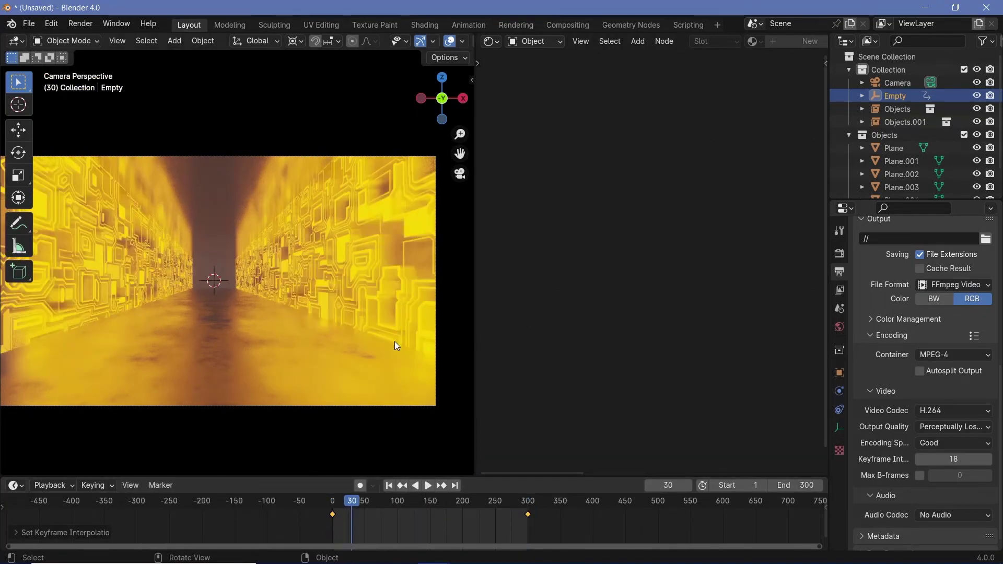
pyautogui.keyDown('shift'); pyautogui.moveTo(324, 350); pyautogui.dragTo(379, 352, button='middle'); pyautogui.keyUp('shift')
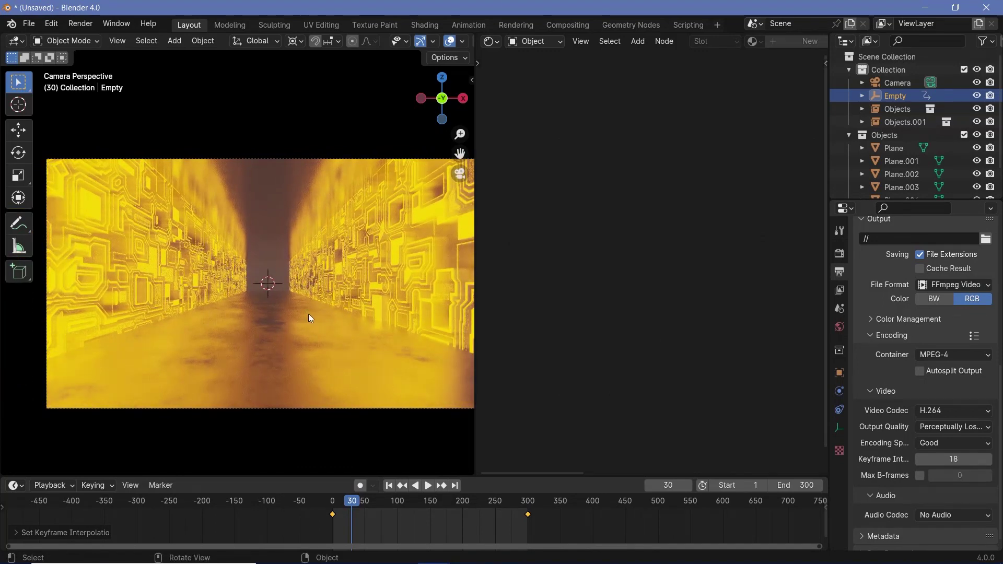
# Step: Open the World shader nodes and set the Background node's color to black
pyautogui.click(838, 328)
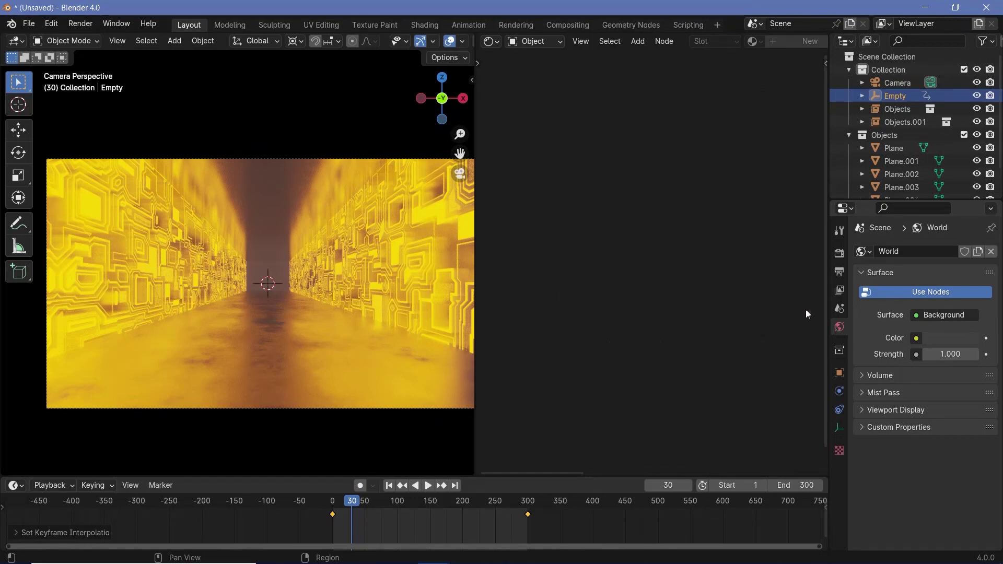
pyautogui.click(536, 42)
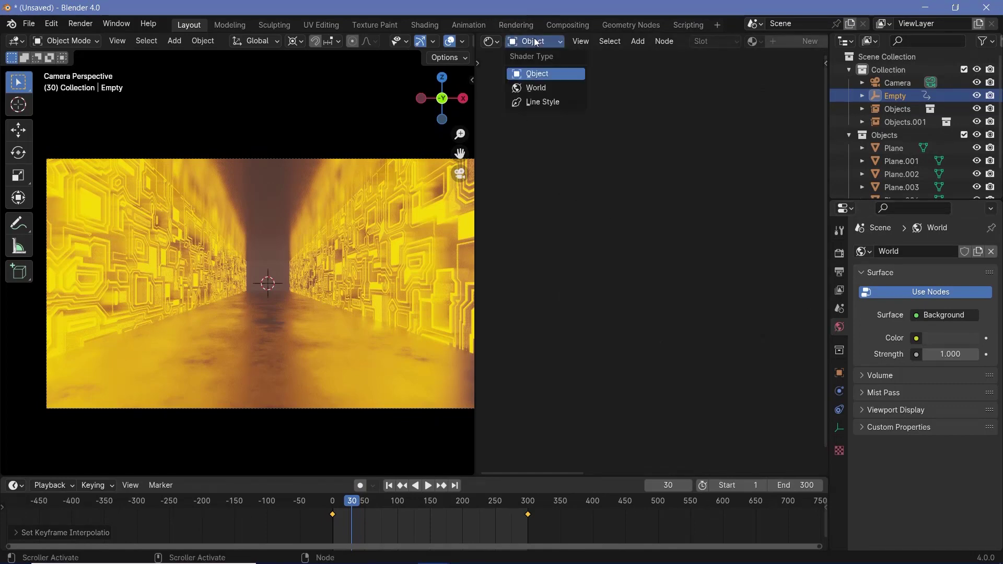
pyautogui.click(537, 87)
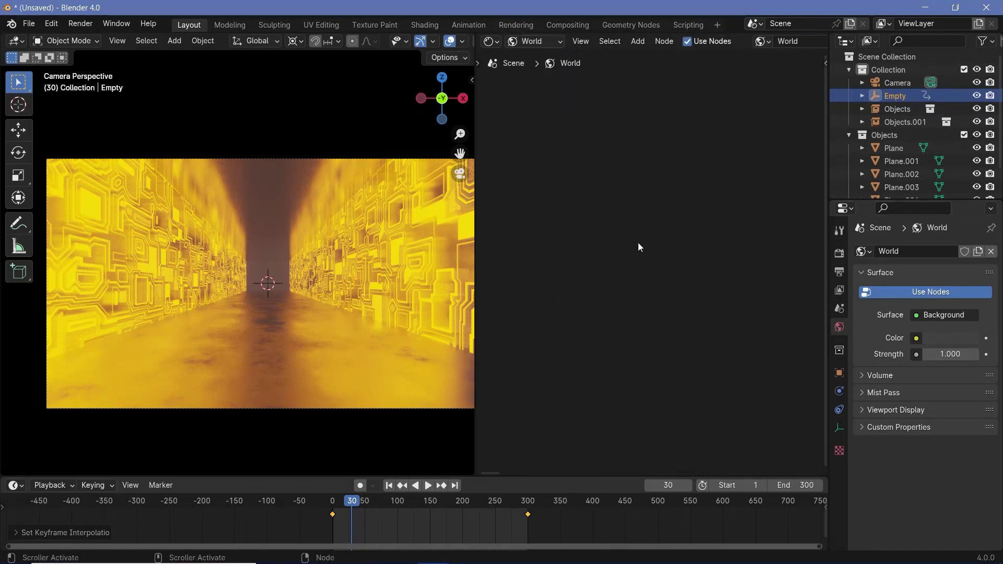
pyautogui.press('Home')
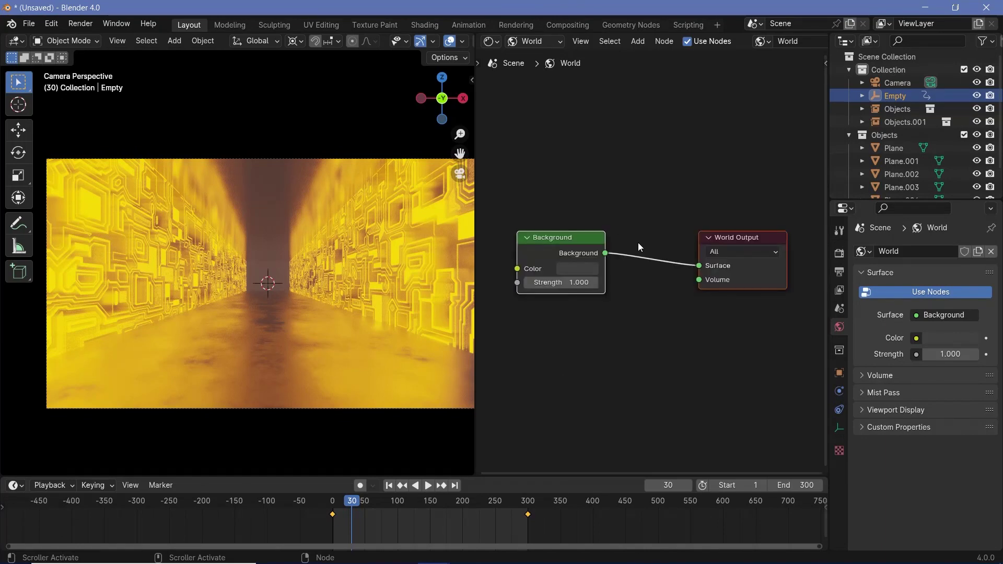
pyautogui.click(590, 267)
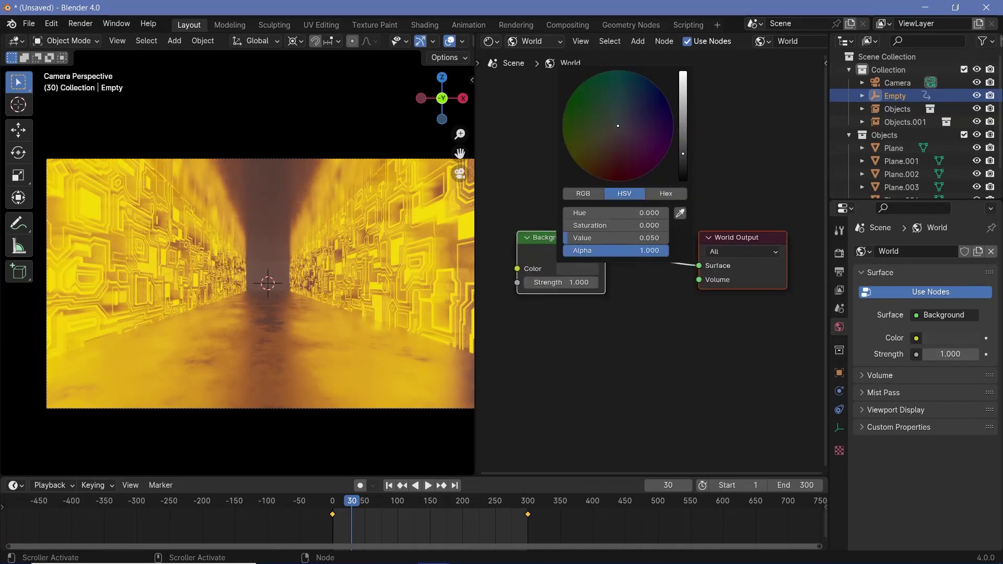
pyautogui.moveTo(683, 153); pyautogui.dragTo(683, 181)
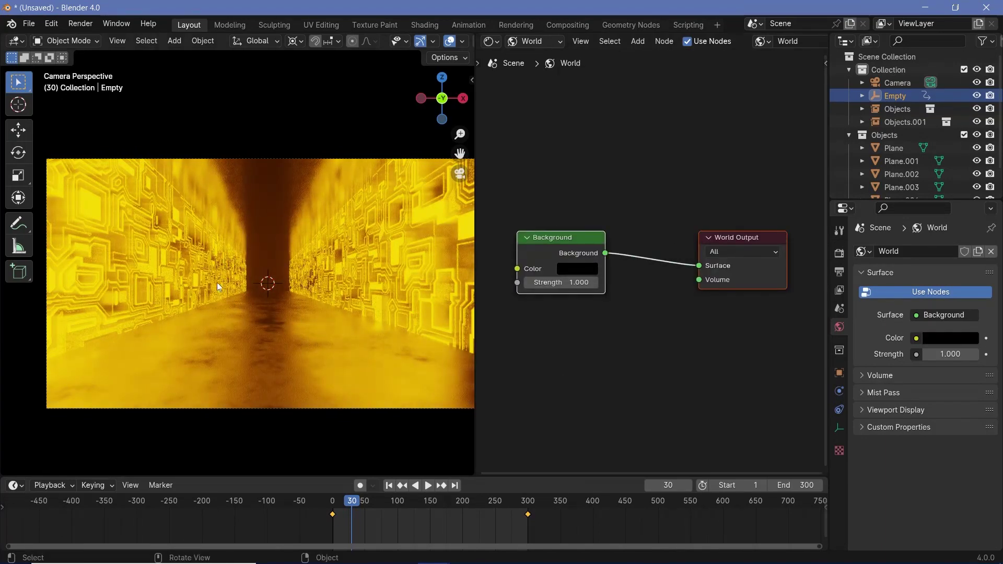
# Step: Try a Volume Scatter node with density 0.1 connected to the World Output's Volume input
pyautogui.hotkey('shift', 'a')
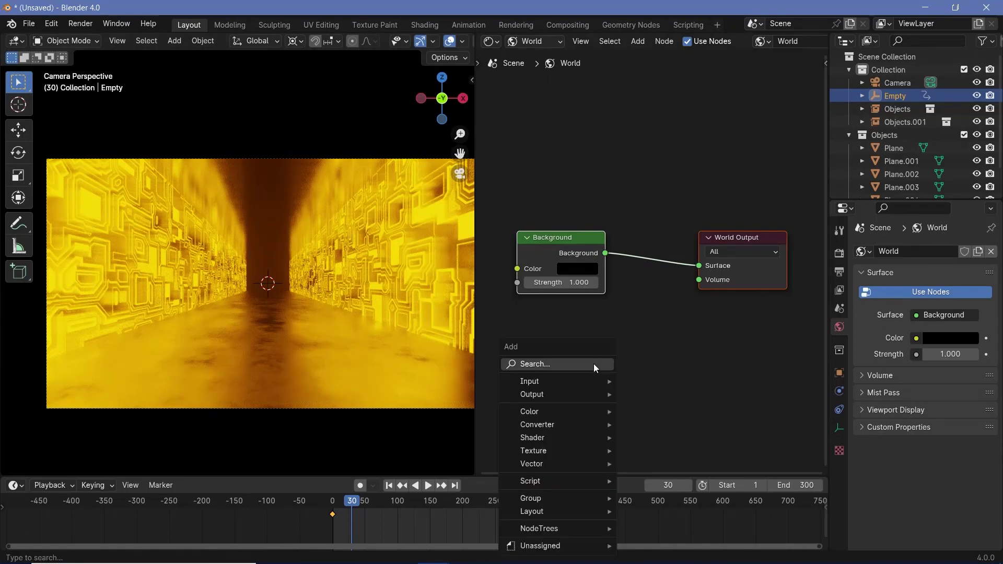
pyautogui.write('vol')
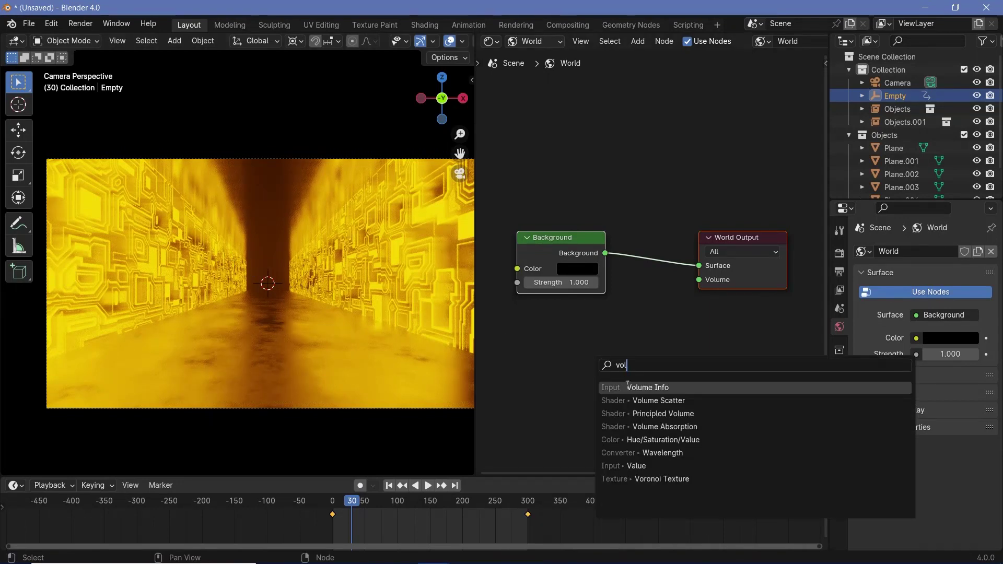
pyautogui.click(659, 400)
pyautogui.click(559, 353)
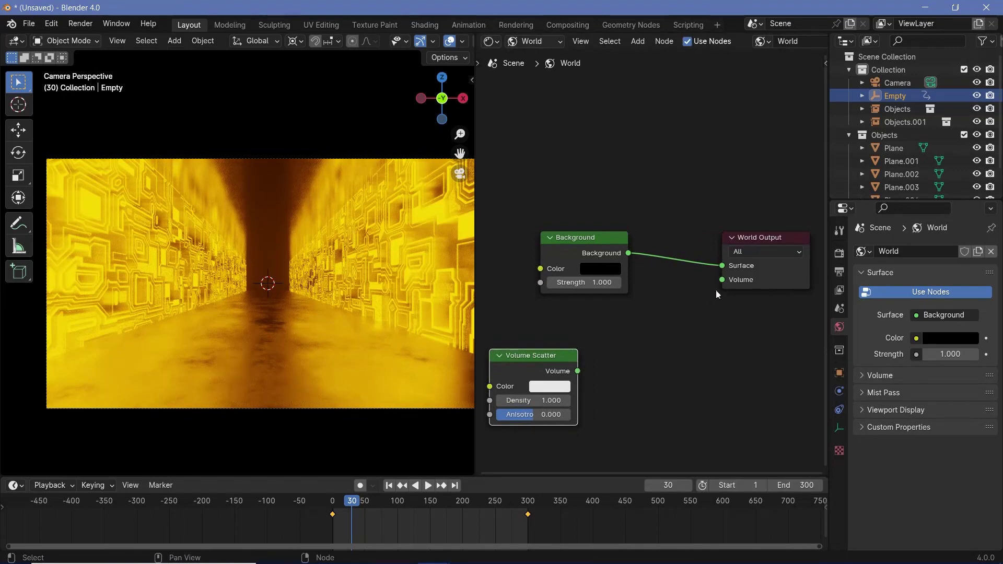
pyautogui.moveTo(722, 280); pyautogui.dragTo(578, 371)
pyautogui.click(542, 404)
pyautogui.write('0.1')
pyautogui.press('Return')
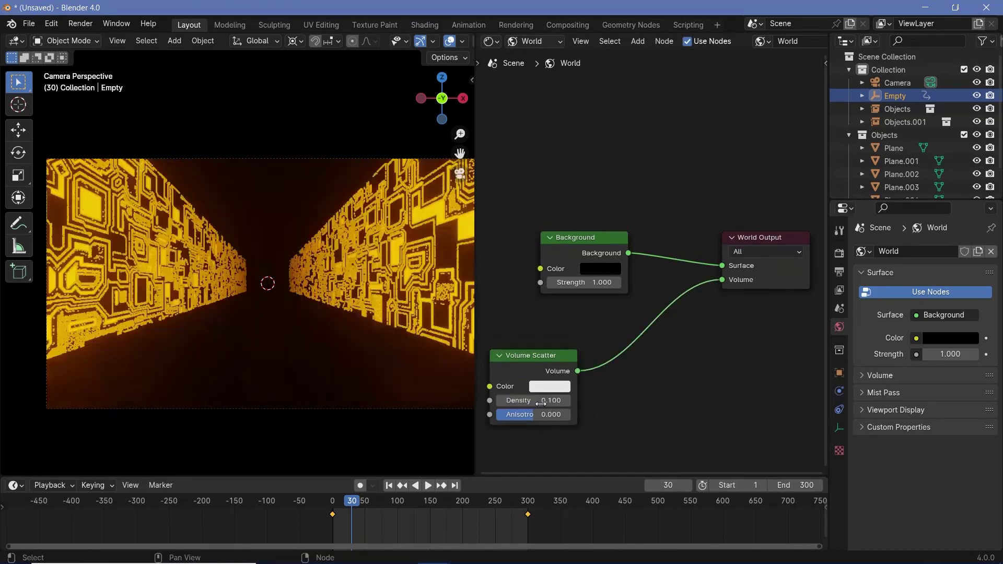
# Step: Raise the Volume Scatter's density to 0.35, and delete the node
pyautogui.moveTo(542, 401); pyautogui.dragTo(583, 401)
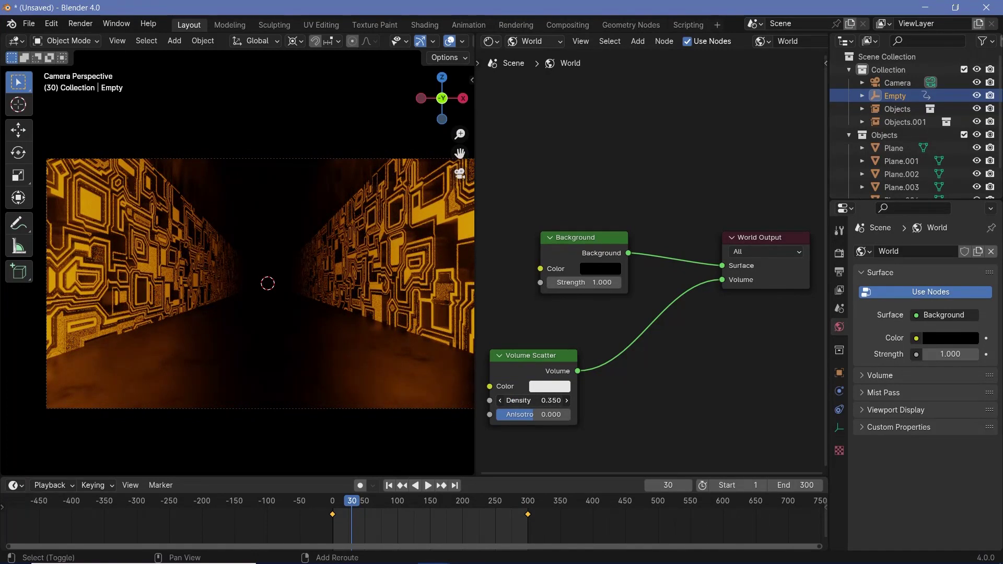
pyautogui.click(532, 359)
pyautogui.press('x')
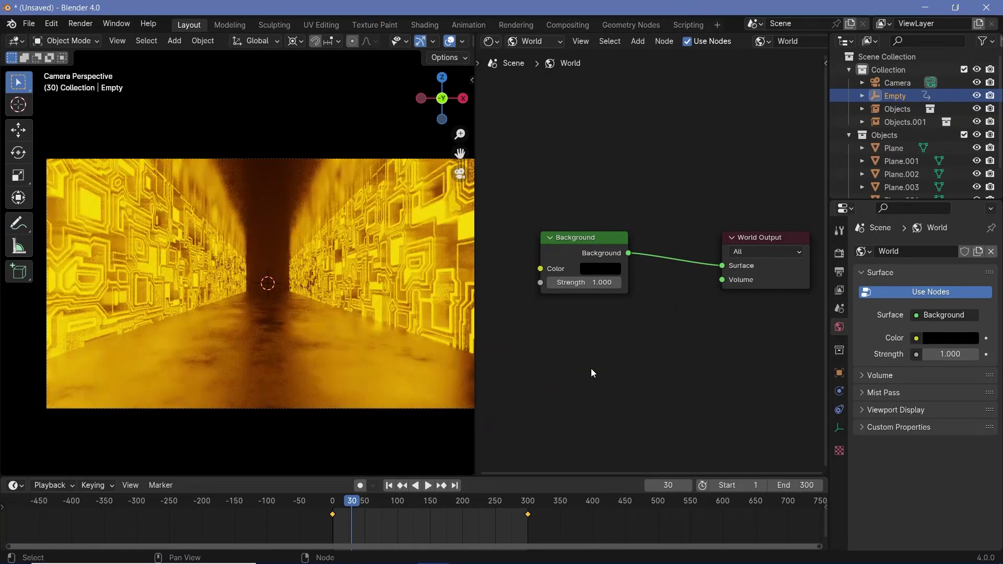
# Step: Add a Principled Volume node with density 0.2 and connect it to the World Output's Volume input
pyautogui.hotkey('shift', 'a')
pyautogui.moveTo(690, 372); pyautogui.dragTo(721, 279)
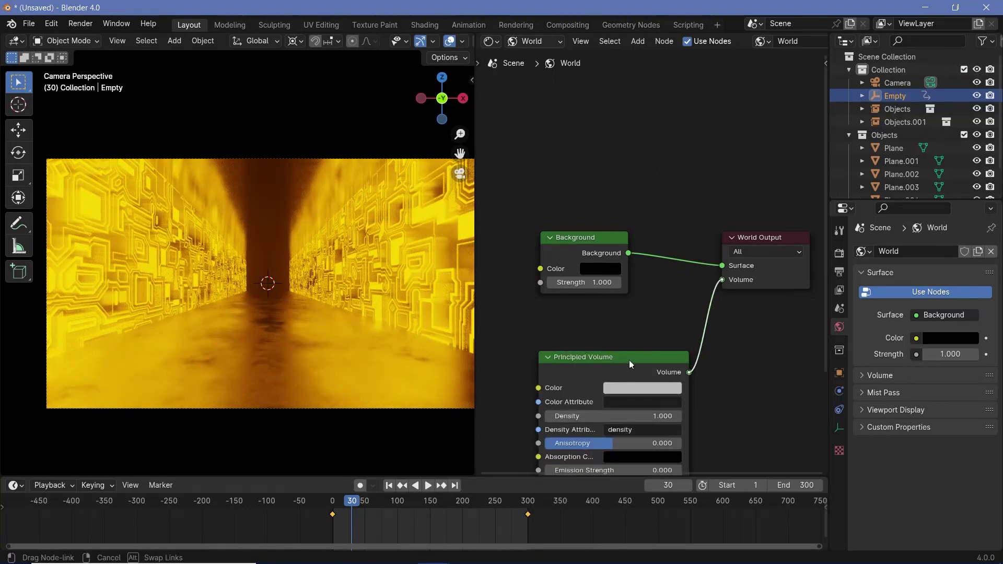
pyautogui.click(626, 389)
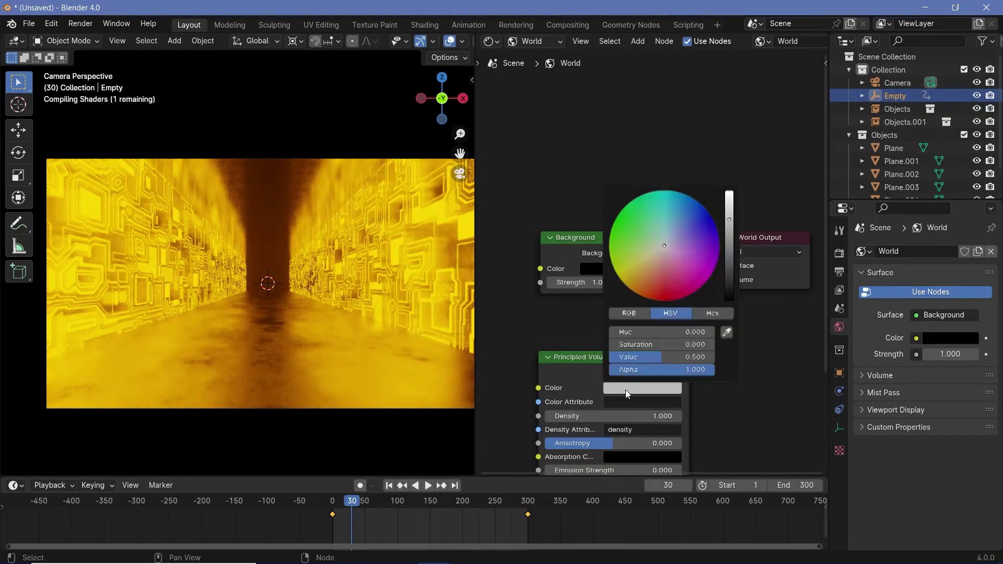
pyautogui.doubleClick(621, 416)
pyautogui.write('0.2')
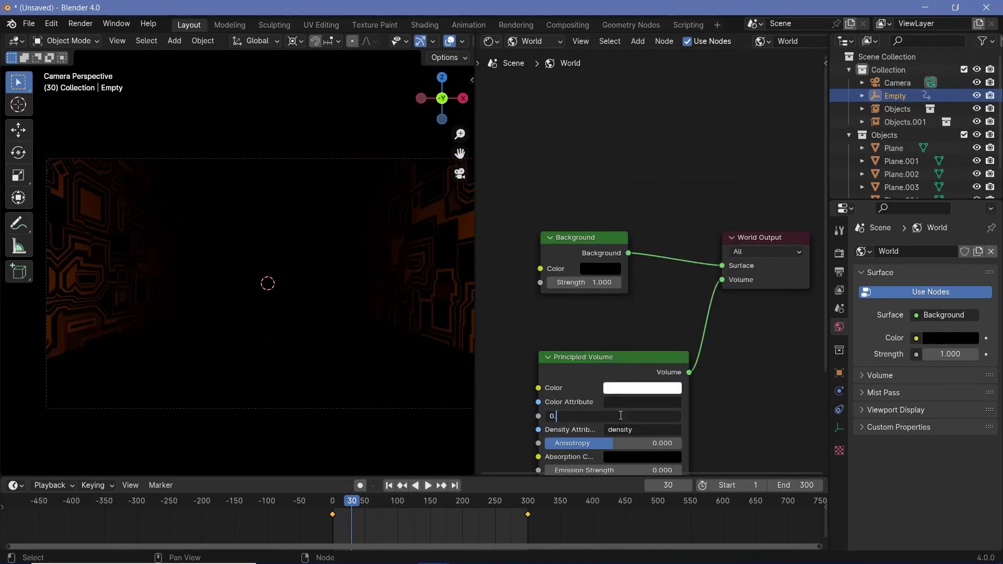
pyautogui.press('Return')
# Step: Set the Principled Volume's emission strength to 0.1 and its emission color to orange
pyautogui.scroll(-3, 627, 423)
pyautogui.doubleClick(613, 423)
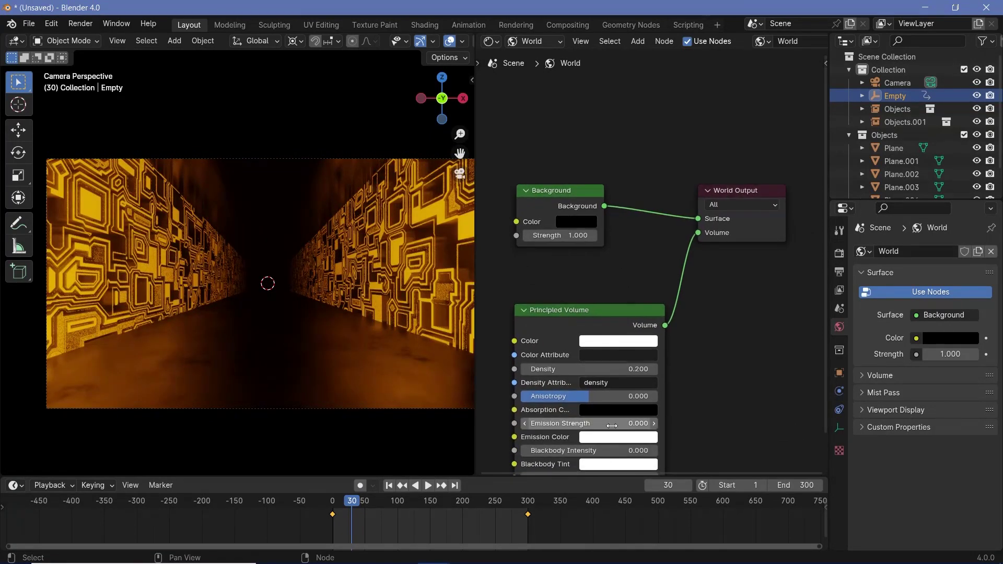
pyautogui.write('0.1')
pyautogui.press('Return')
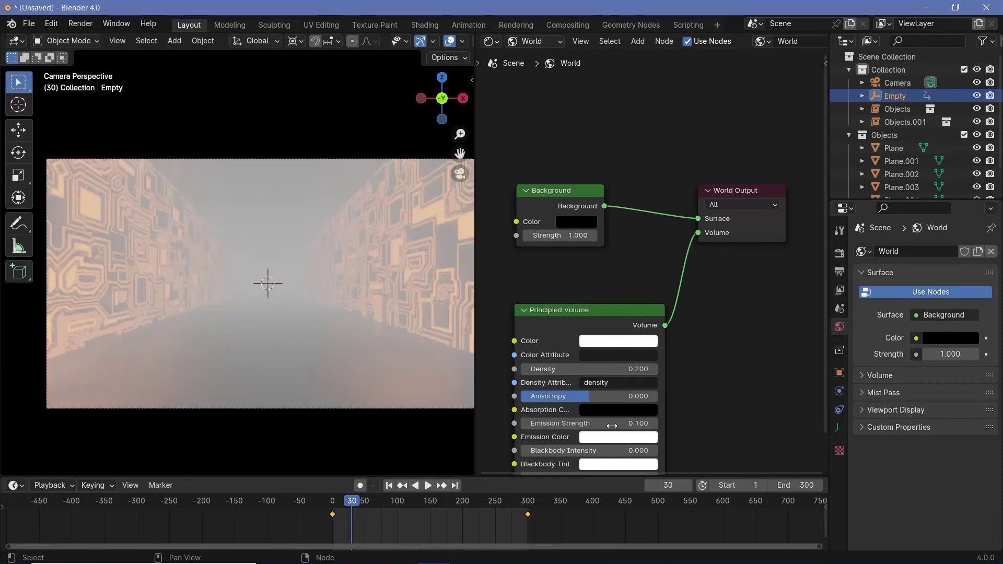
pyautogui.click(611, 437)
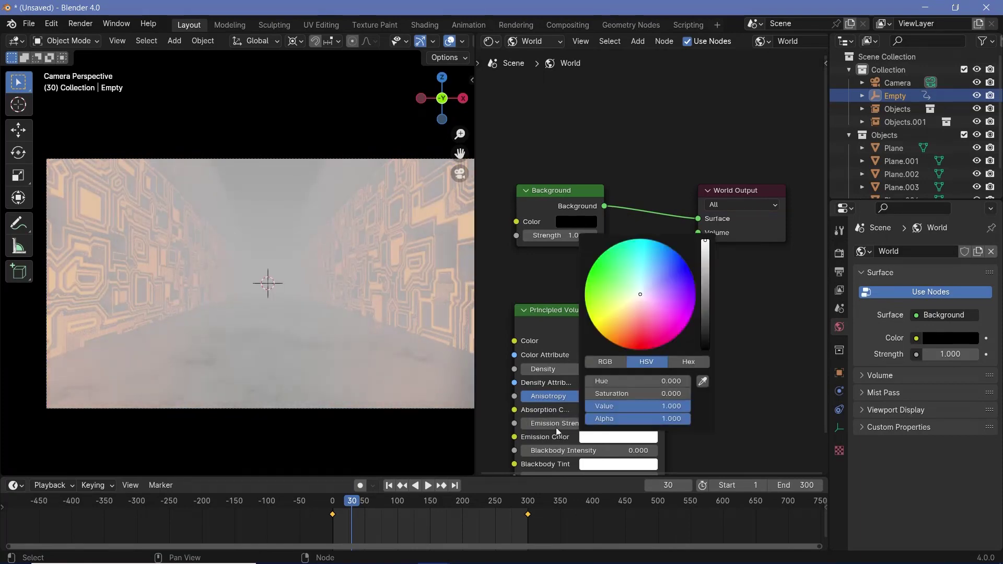
pyautogui.click(608, 436)
pyautogui.keyDown('ctrl'); pyautogui.moveTo(608, 338); pyautogui.dragTo(612, 343); pyautogui.keyUp('ctrl')
# Step: Reduce the Principled Volume's density to 0.1 and its emission strength to 0.01
pyautogui.click(607, 370)
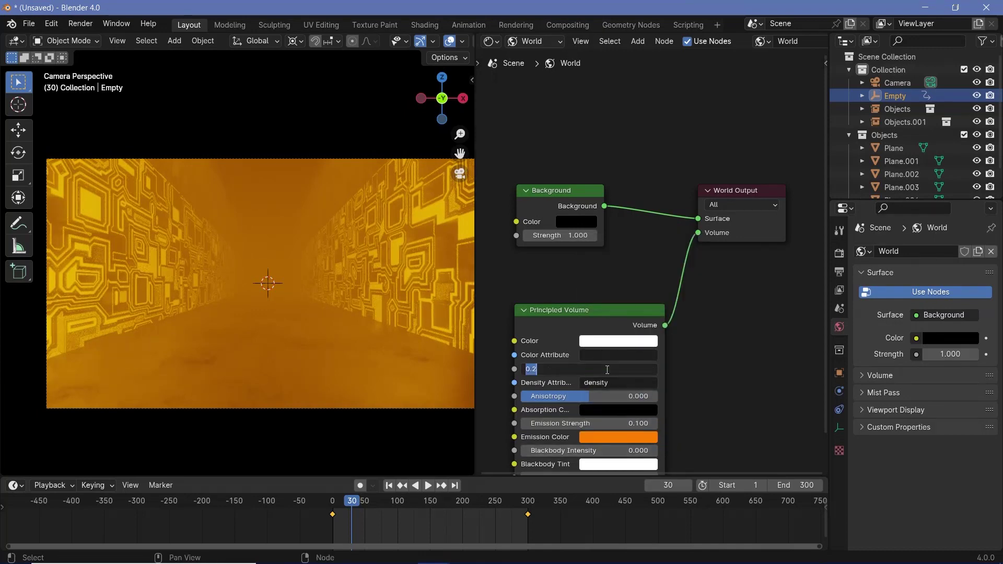
pyautogui.write('0.1')
pyautogui.press('Return')
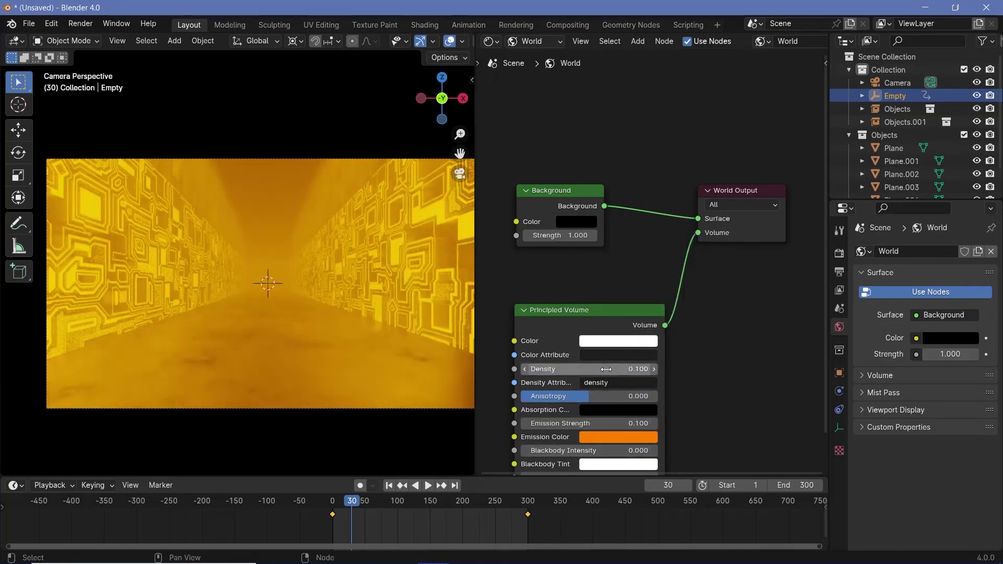
pyautogui.click(618, 425)
pyautogui.click(619, 425)
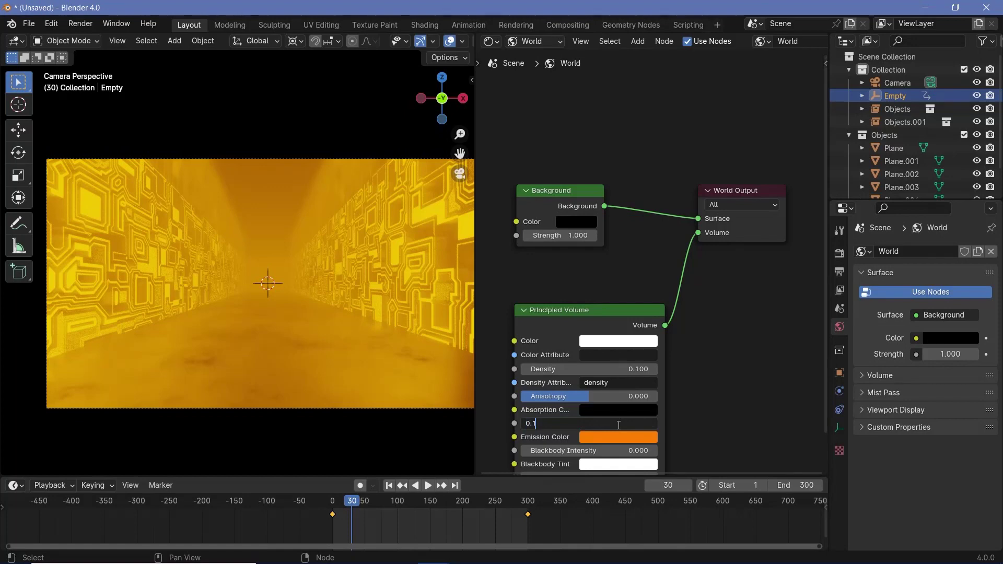
pyautogui.write('01')
pyautogui.press('Return')
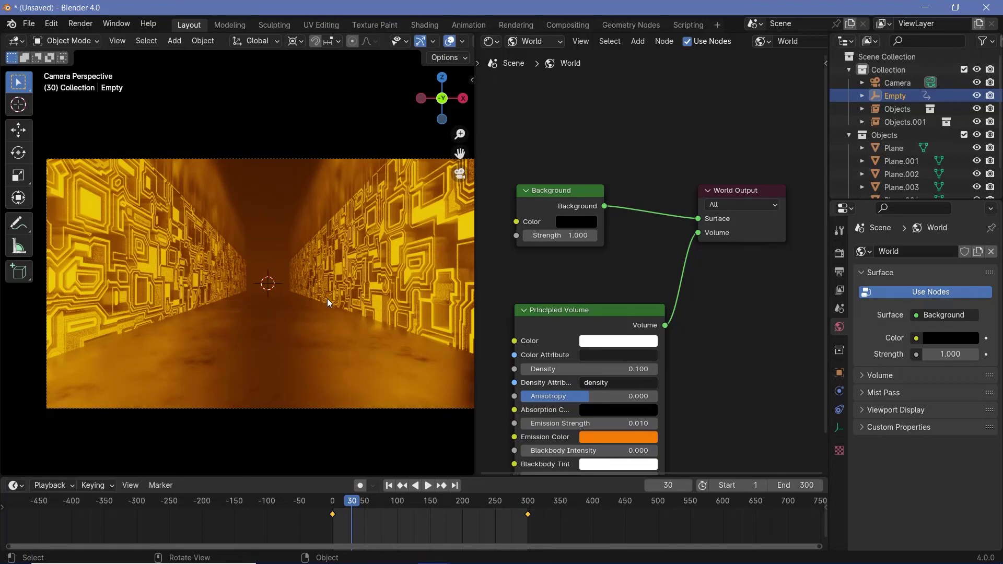
# Step: Make a linked duplicate of the Objects.001 instance 10 m along the global Y axis and repeat the duplication once
pyautogui.click(899, 123)
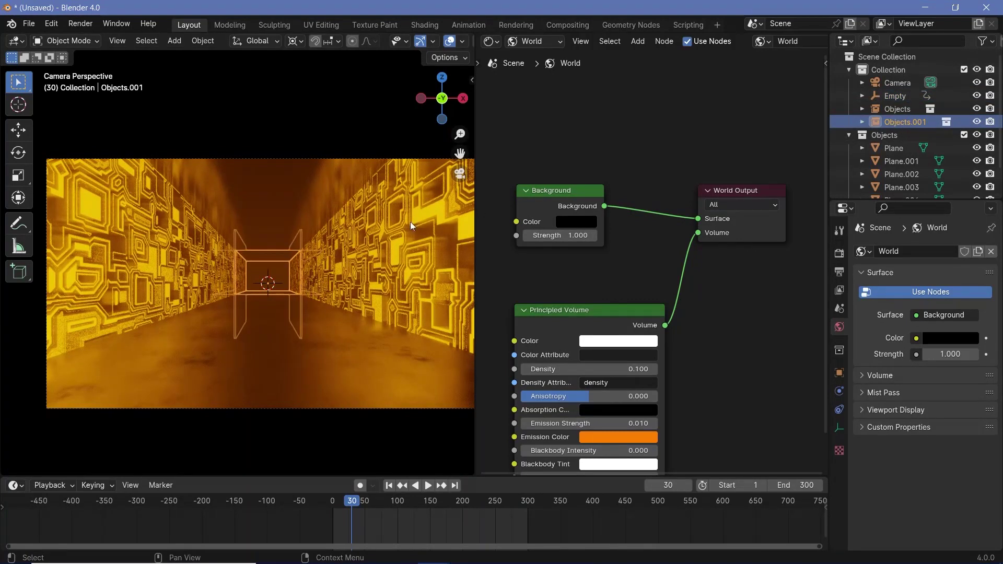
pyautogui.hotkey('shift', 'd')
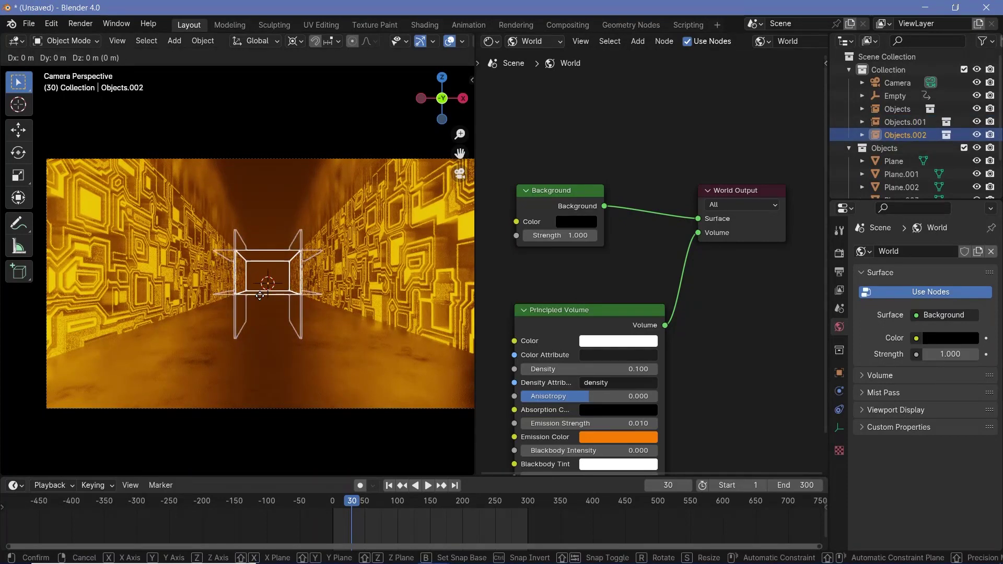
pyautogui.write('y')
pyautogui.write('10')
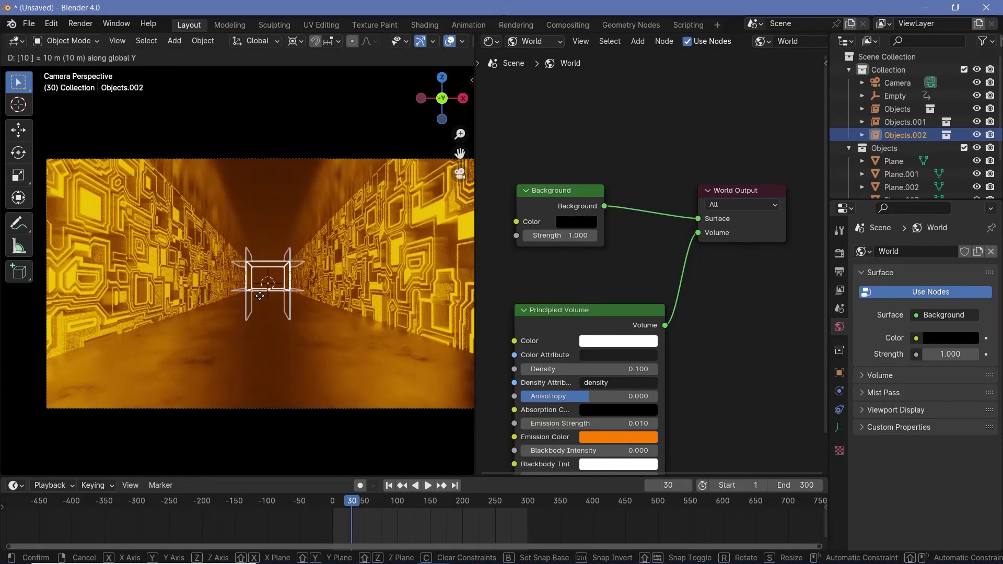
pyautogui.press('Return')
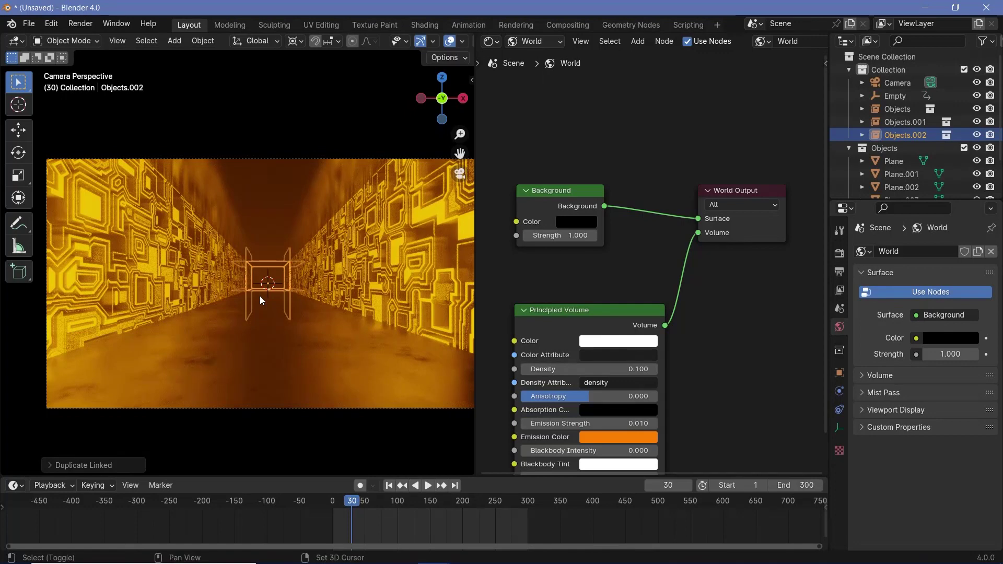
pyautogui.hotkey('shift', 'r')
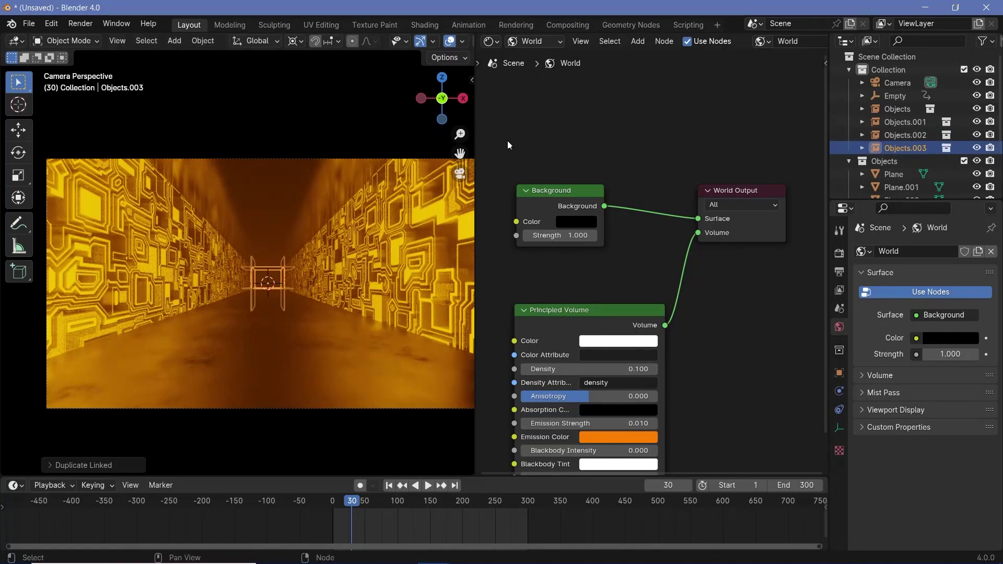
# Step: Hide the viewport overlays and briefly play the corridor animation to check the fog
pyautogui.click(452, 42)
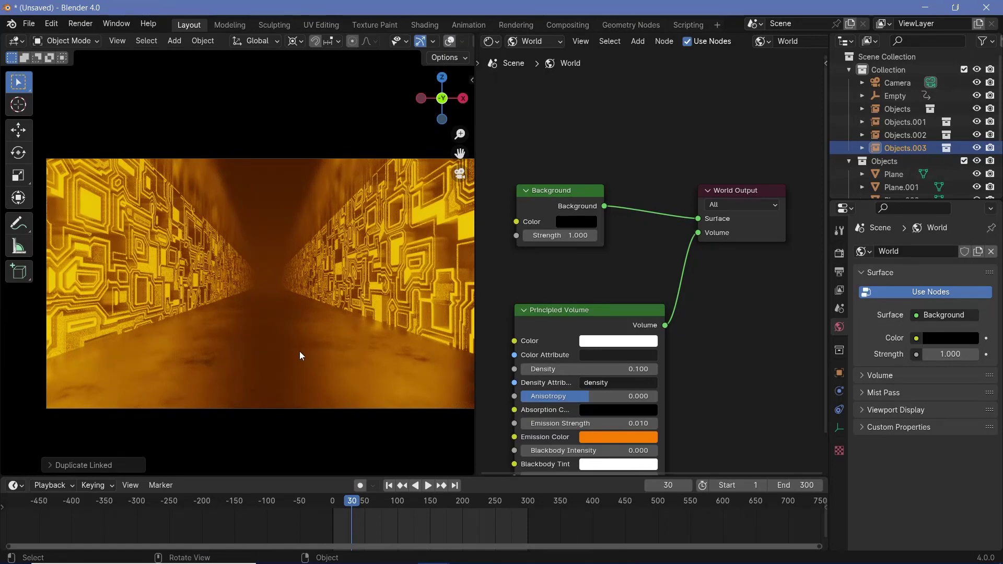
pyautogui.press('space')
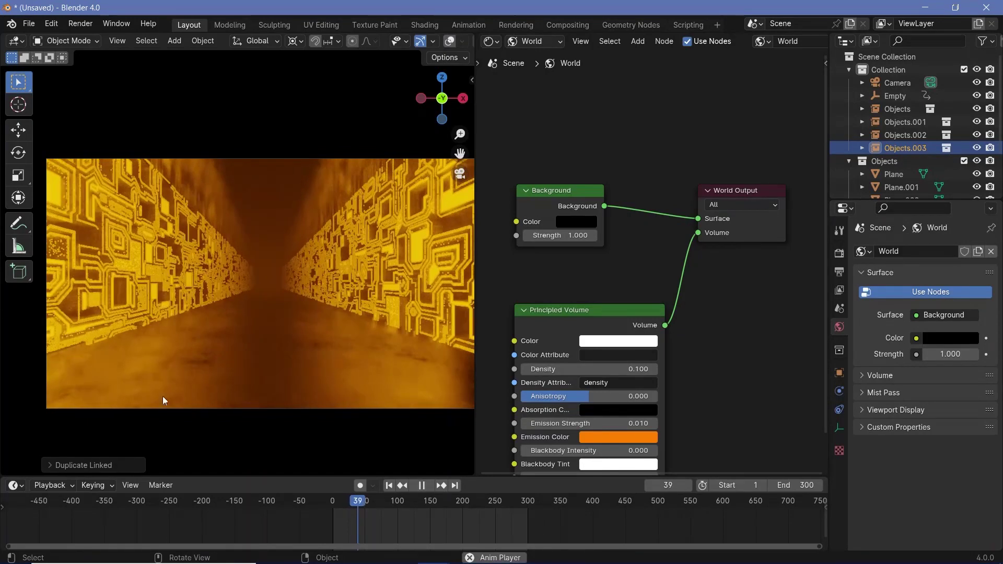
pyautogui.press('space')
# Step: Add a Gradient Texture node to the World shader and connect its Color output to the Principled Volume's Density
pyautogui.moveTo(477, 279); pyautogui.dragTo(592, 243, button='middle')
pyautogui.scroll(-5, 635, 261)
pyautogui.moveTo(607, 313); pyautogui.dragTo(632, 305, button='middle')
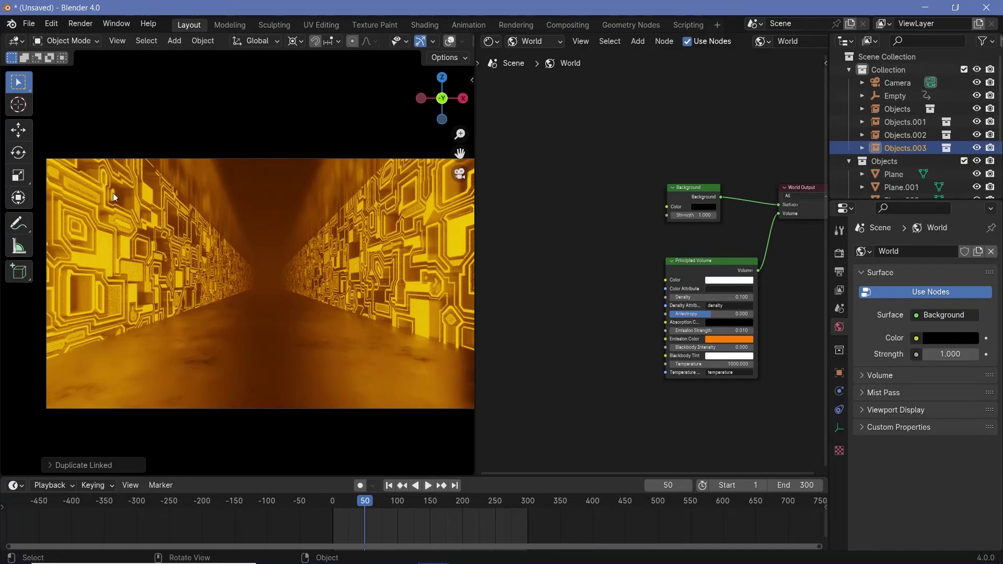
pyautogui.hotkey('shift', 'a')
pyautogui.write('gra')
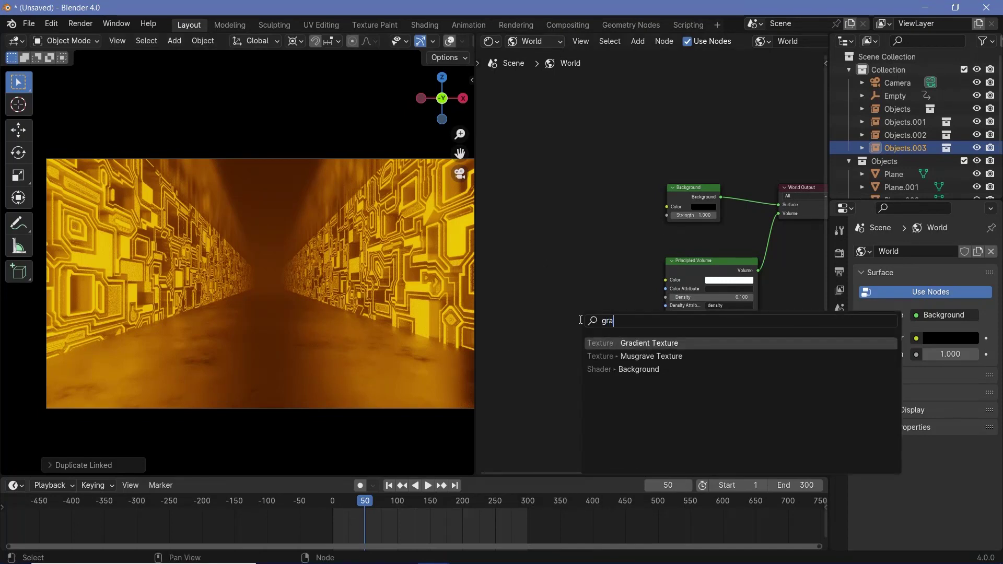
pyautogui.write('di')
pyautogui.press('Return')
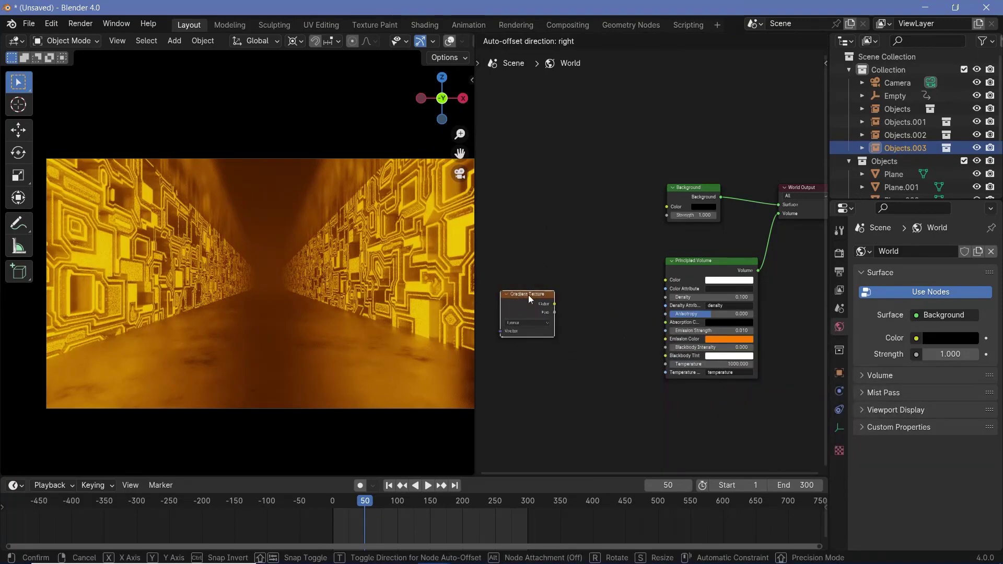
pyautogui.click(552, 303)
pyautogui.moveTo(554, 303); pyautogui.dragTo(665, 298)
pyautogui.moveTo(531, 316); pyautogui.dragTo(506, 319)
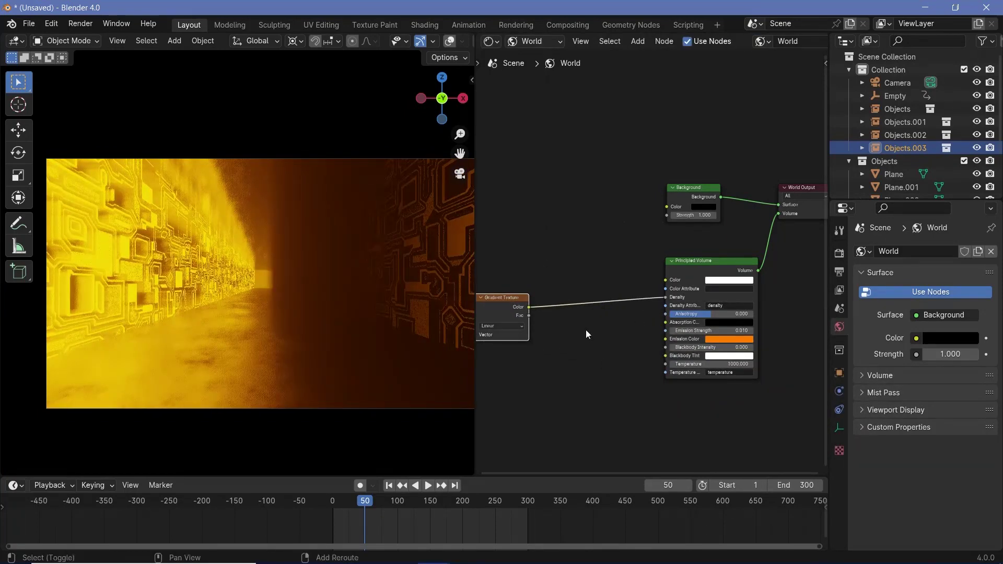
# Step: Insert a Color Ramp node between the Gradient Texture and the Principled Volume's Density
pyautogui.hotkey('shift', 'a')
pyautogui.write('color ramp')
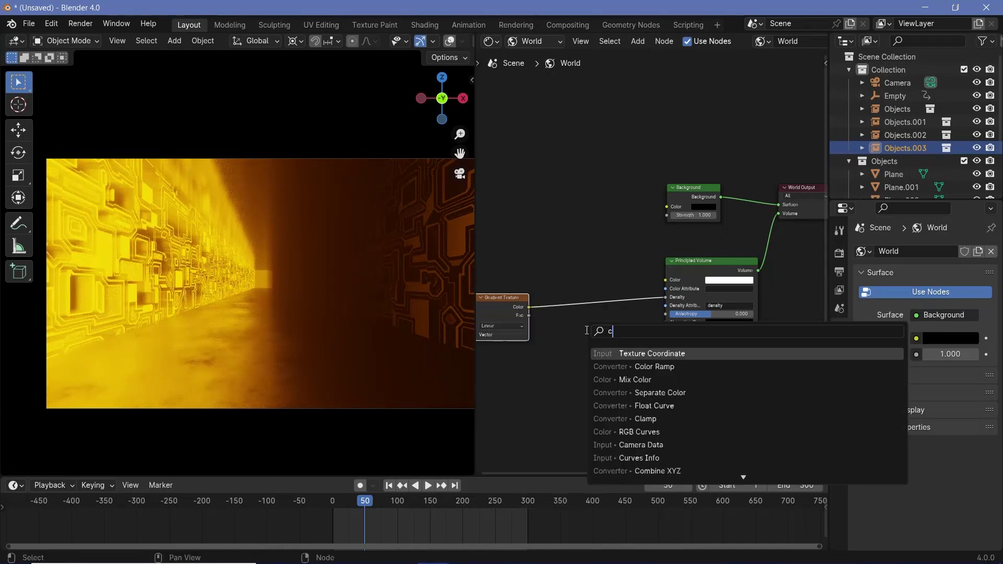
pyautogui.press('Return')
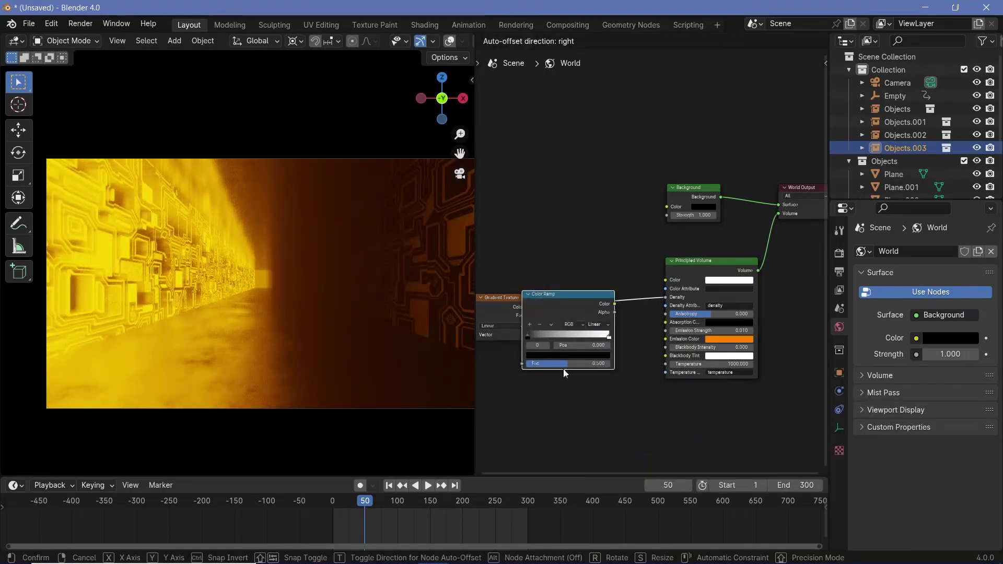
pyautogui.click(638, 345)
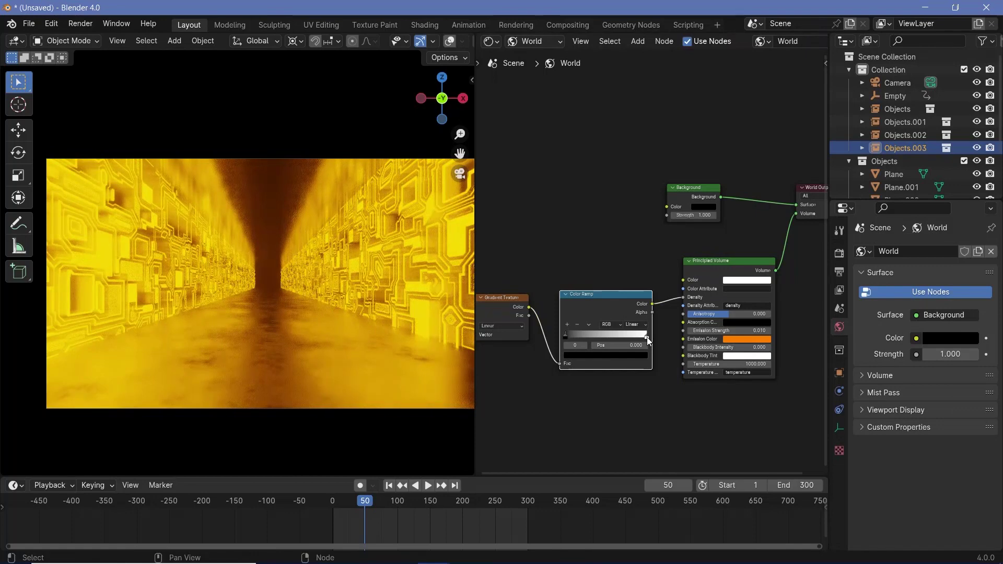
# Step: Set the colour value of the Color Ramp's white stop to 0.1
pyautogui.click(647, 337)
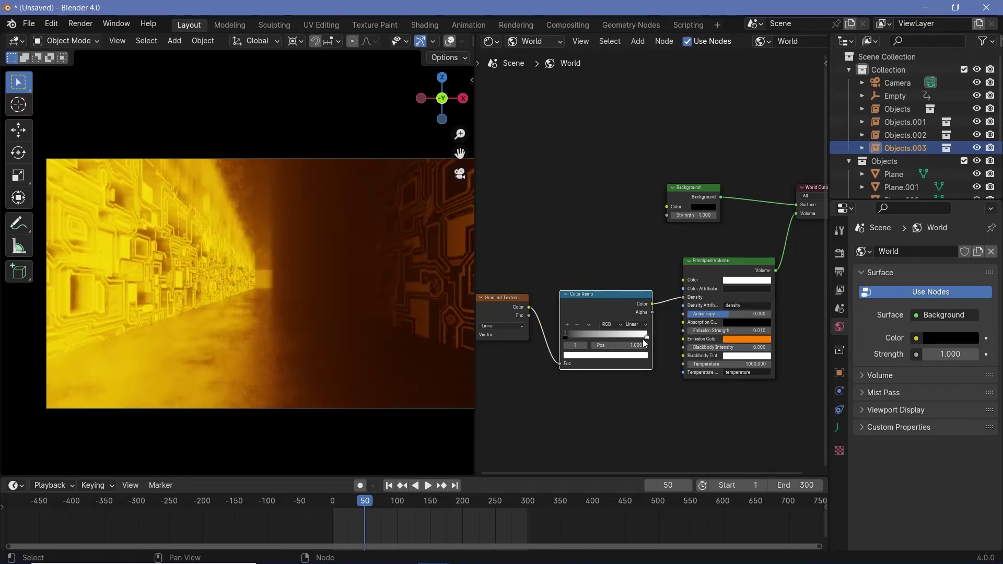
pyautogui.click(618, 358)
pyautogui.doubleClick(608, 336)
pyautogui.write('0.1')
pyautogui.press('Return')
# Step: Add Texture Coordinate and Mapping nodes to the World shader's Gradient Texture
pyautogui.moveTo(715, 411); pyautogui.dragTo(767, 407, button='middle')
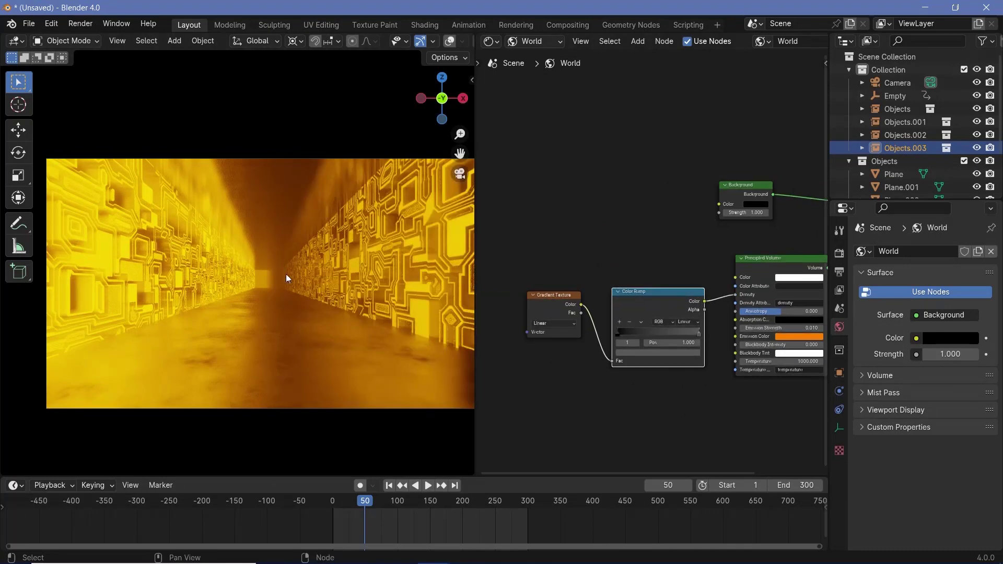
pyautogui.click(579, 305)
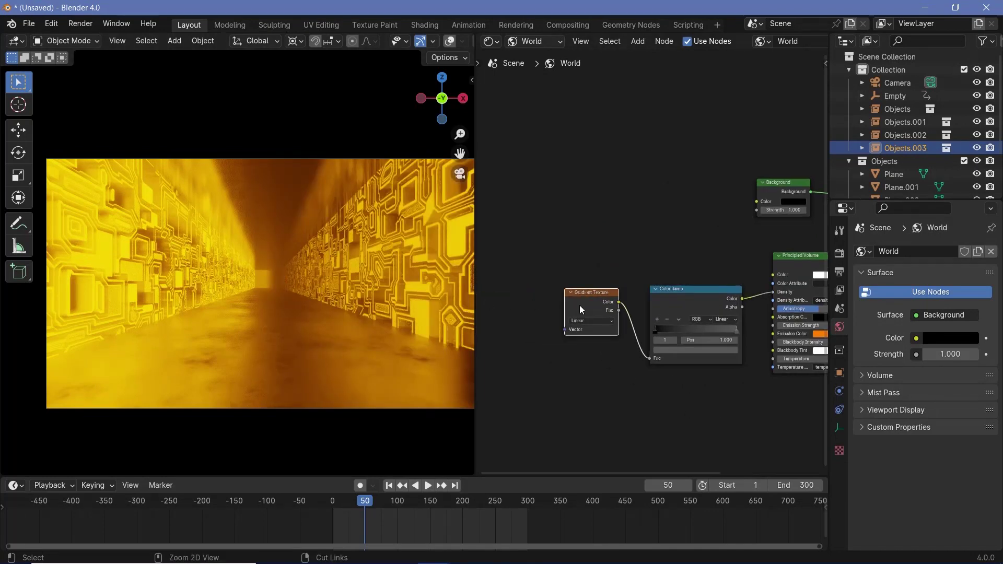
pyautogui.hotkey('ctrl', 't')
pyautogui.keyDown('ctrl'); pyautogui.hscroll(-3, 547, 343); pyautogui.keyUp('ctrl')
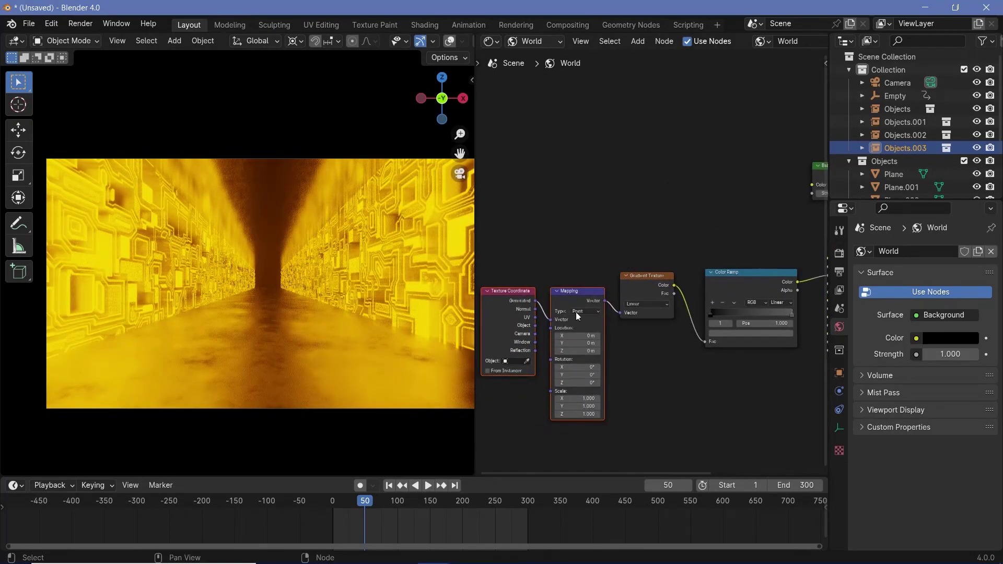
# Step: Feed the Mapping node from the Texture Coordinate's Object output, with the Camera as the reference object
pyautogui.scroll(2, 548, 342)
pyautogui.moveTo(493, 350); pyautogui.dragTo(514, 342)
pyautogui.moveTo(609, 394); pyautogui.dragTo(667, 378, button='middle')
pyautogui.click(528, 386)
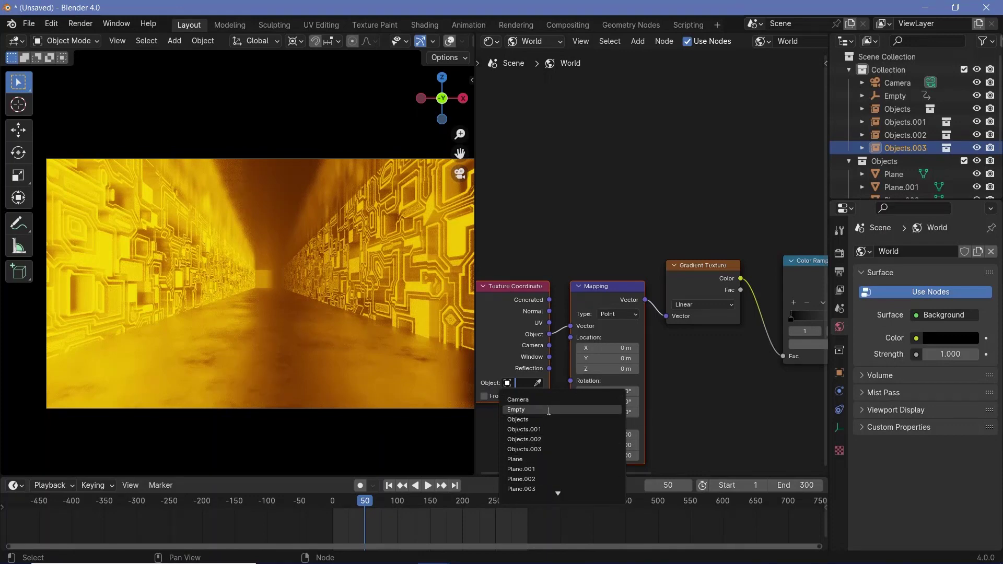
pyautogui.click(548, 405)
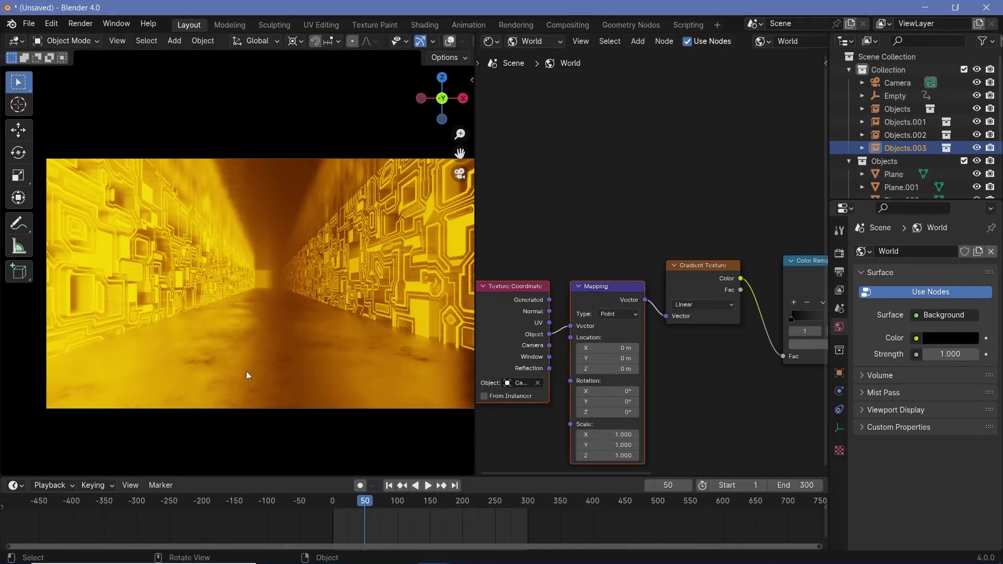
# Step: Try a Mapping rotation of 90° on Y with an X location of 1.9 m
pyautogui.doubleClick(616, 402)
pyautogui.write('90')
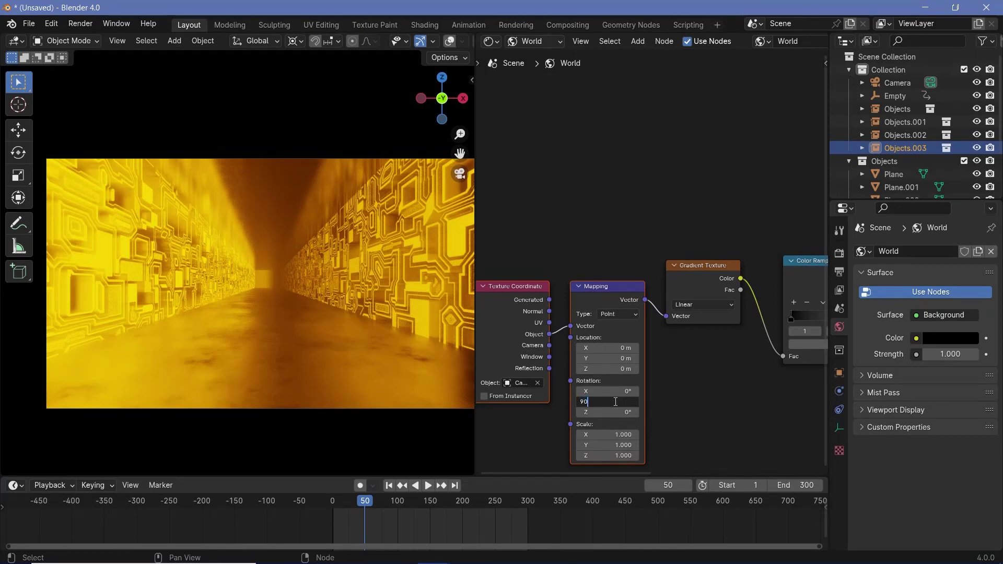
pyautogui.press('Return')
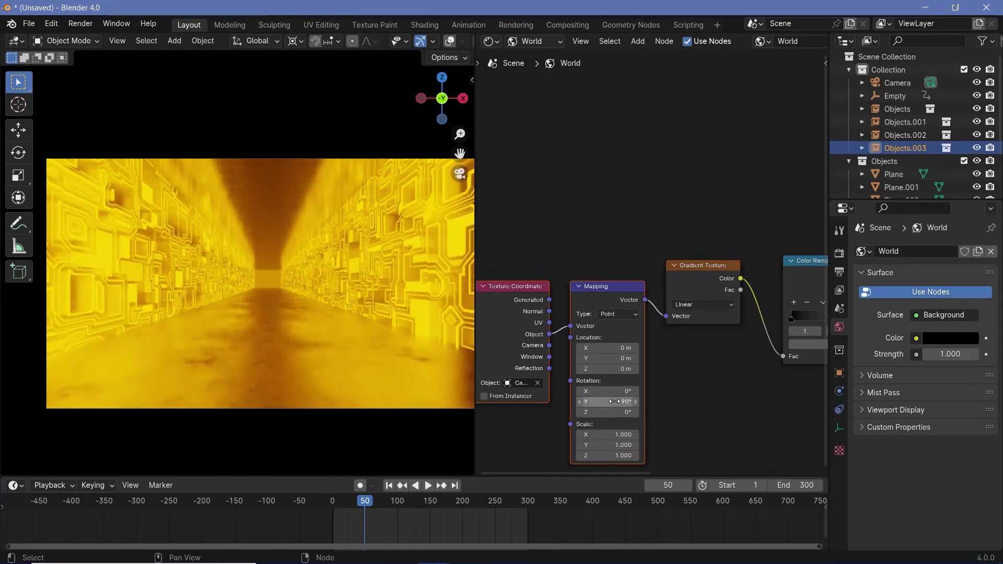
pyautogui.moveTo(601, 348)
pyautogui.mouseDown()
pyautogui.moveTo(675, 348)
pyautogui.moveTo(608, 348)
pyautogui.moveTo(601, 358)
pyautogui.mouseUp()
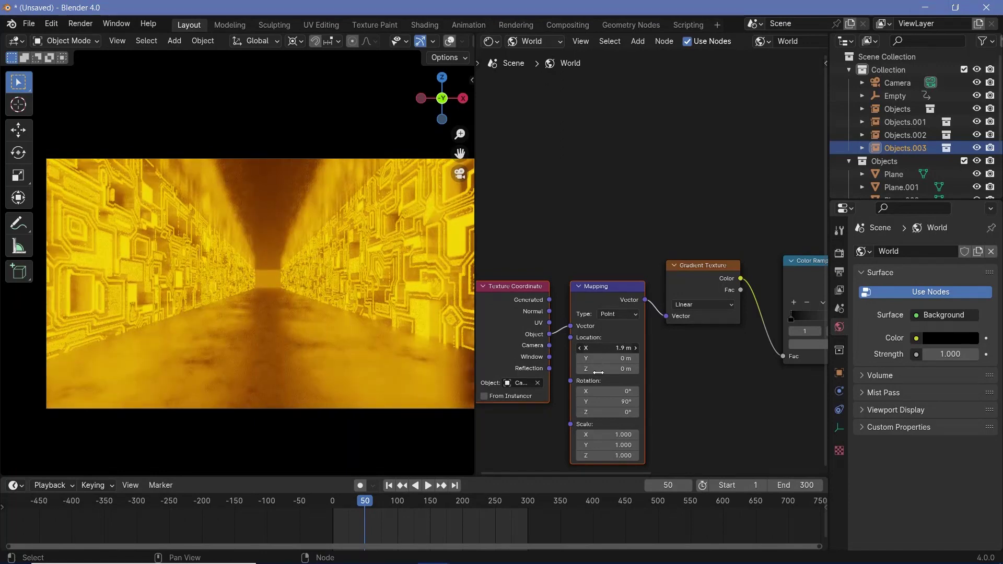
# Step: Set the Mapping node's Y rotation to -90° and its X location to -5.9 m
pyautogui.click(609, 402)
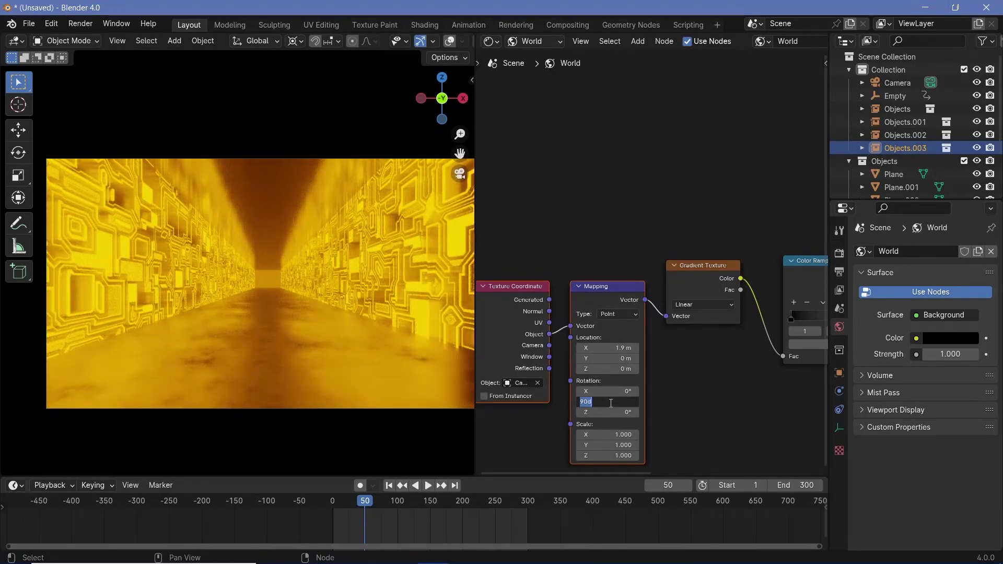
pyautogui.write('-90')
pyautogui.press('Return')
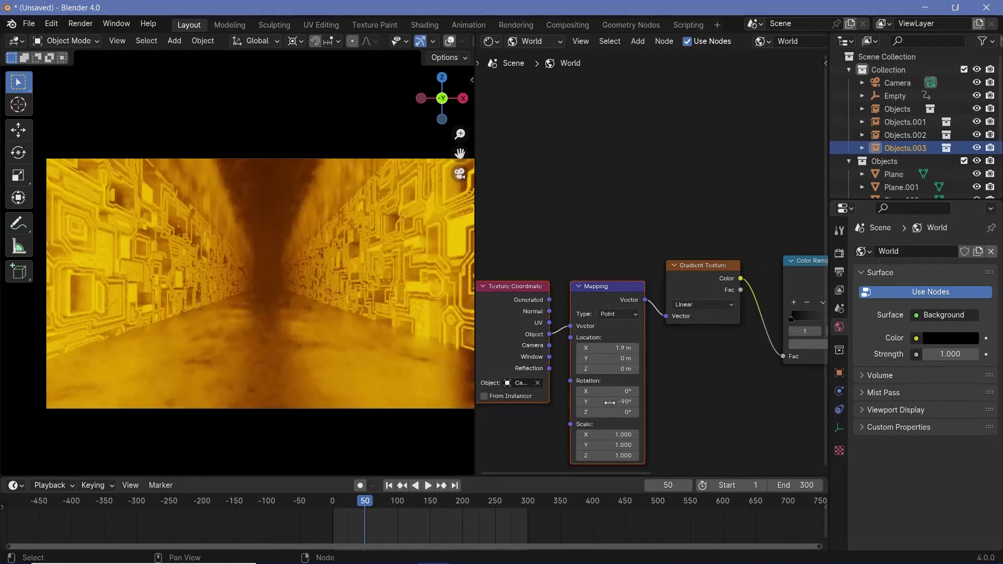
pyautogui.moveTo(609, 348); pyautogui.dragTo(623, 348)
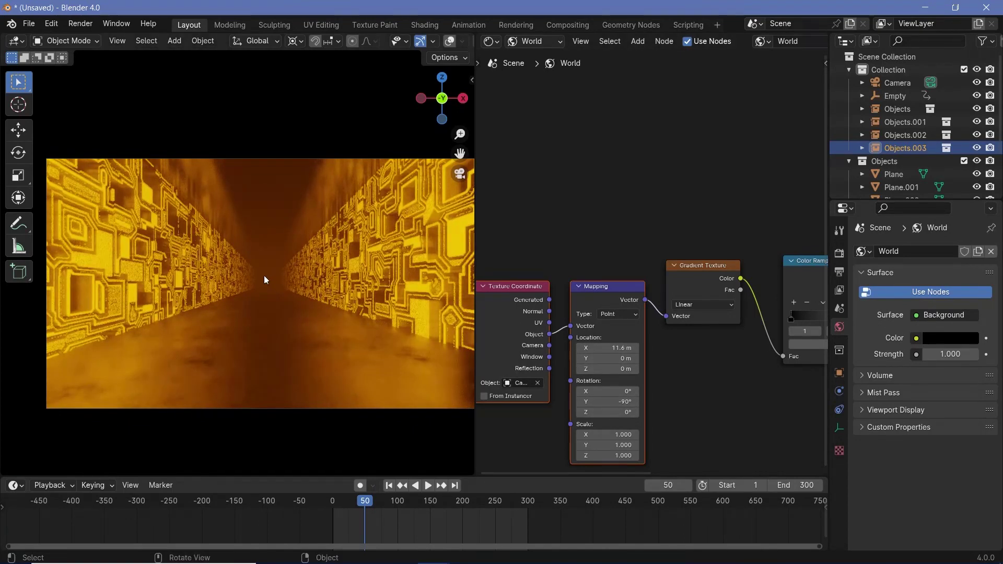
pyautogui.moveTo(607, 348); pyautogui.dragTo(482, 349)
pyautogui.moveTo(608, 348); pyautogui.dragTo(645, 348)
# Step: Set the colour value of the Color Ramp's end stop at position 1.000 to 0.2
pyautogui.scroll(6, 273, 335)
pyautogui.moveTo(350, 343); pyautogui.dragTo(261, 164, button='middle')
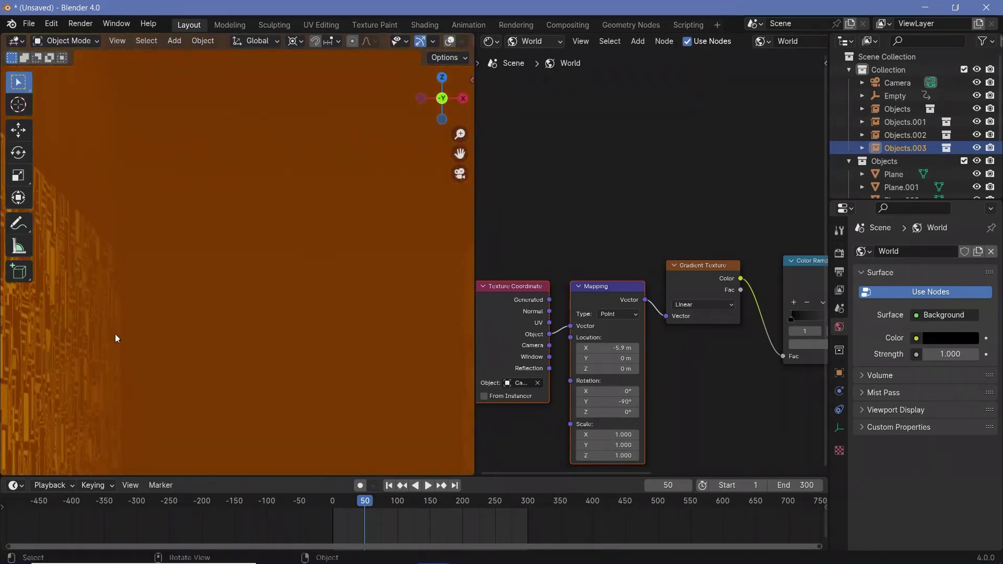
pyautogui.moveTo(702, 399); pyautogui.dragTo(759, 391, button='middle')
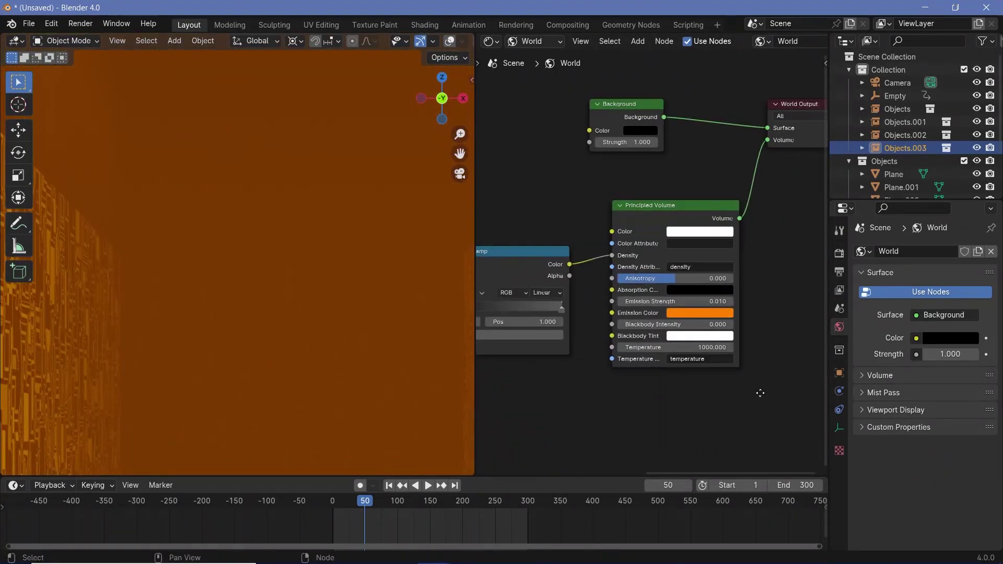
pyautogui.moveTo(618, 279); pyautogui.dragTo(725, 287, button='middle')
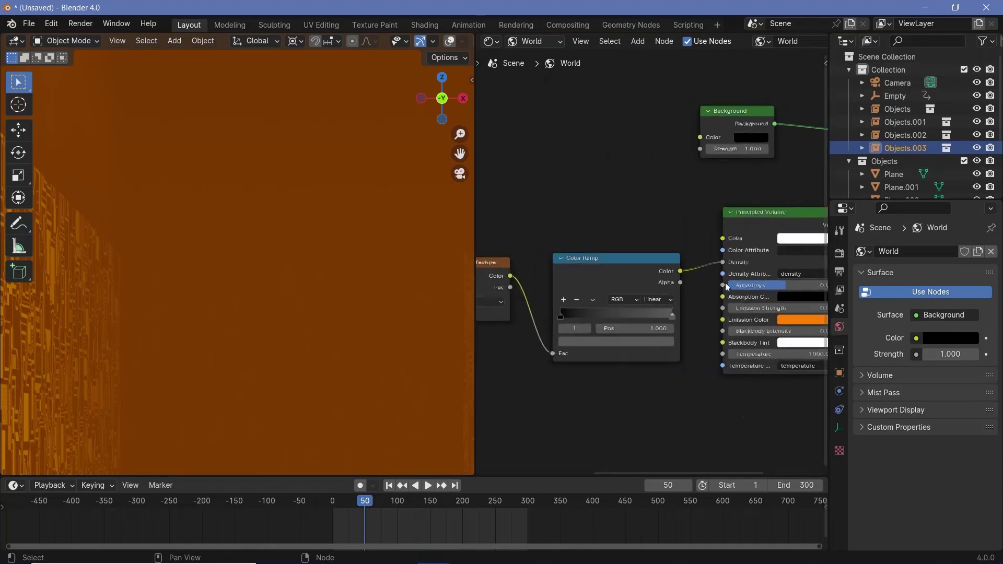
pyautogui.click(654, 340)
pyautogui.click(626, 316)
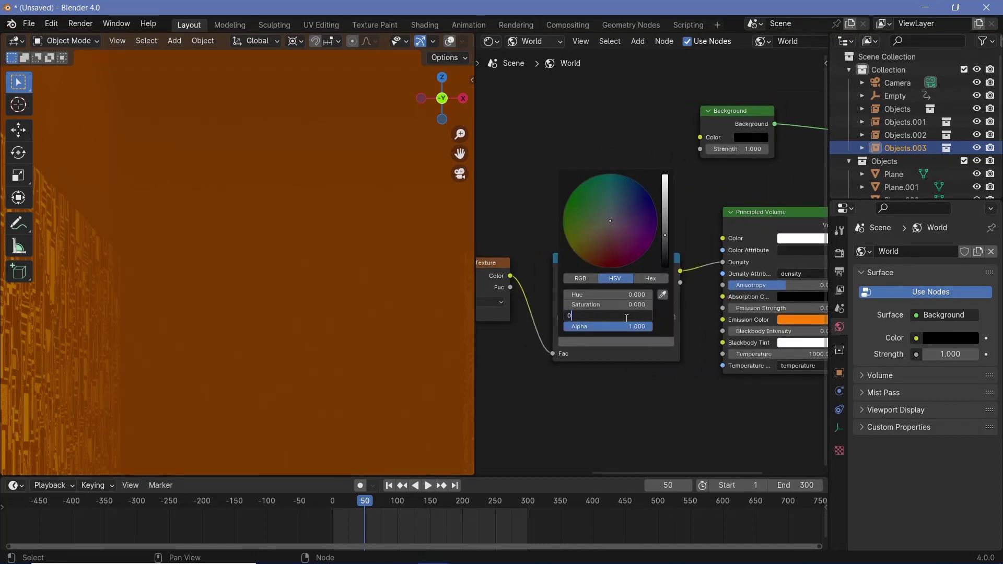
pyautogui.write('0.2')
pyautogui.press('Return')
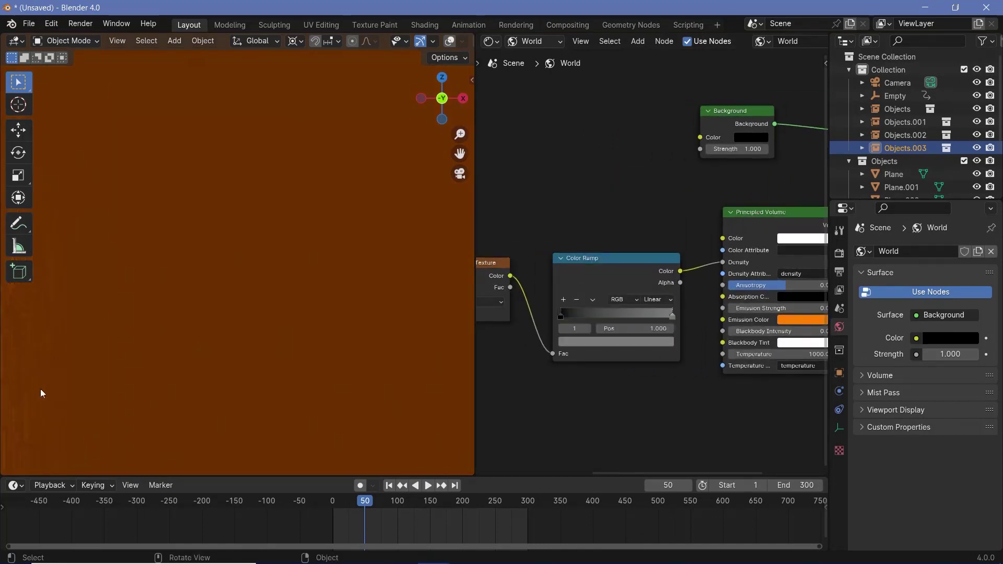
# Step: Try an Emission Strength of 0.03 on the Principled Volume
pyautogui.keyDown('ctrl'); pyautogui.moveTo(263, 332); pyautogui.dragTo(261, 77, button='middle'); pyautogui.keyUp('ctrl')
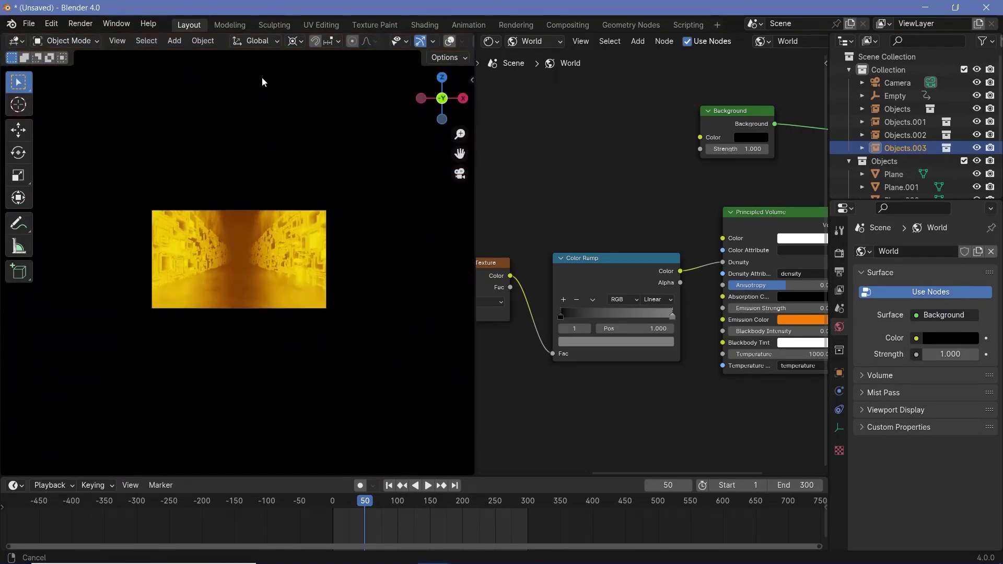
pyautogui.scroll(5, 270, 55)
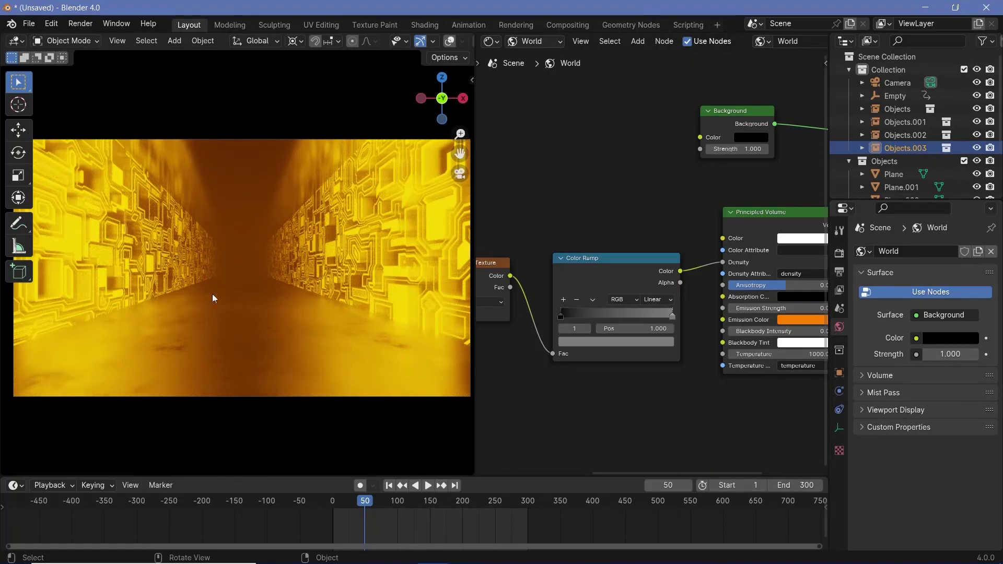
pyautogui.moveTo(632, 317); pyautogui.dragTo(545, 323, button='middle')
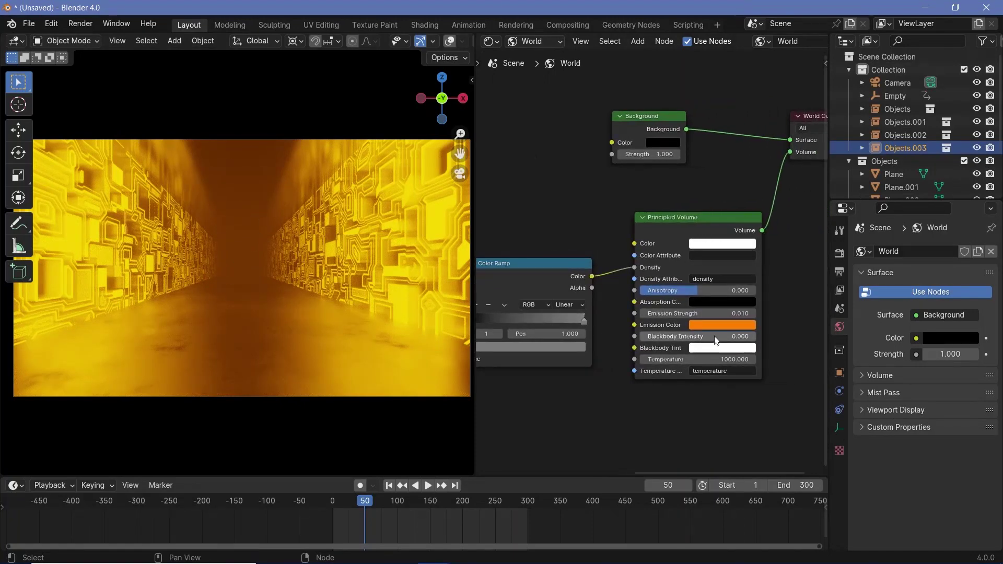
pyautogui.click(726, 314)
pyautogui.write('0.01')
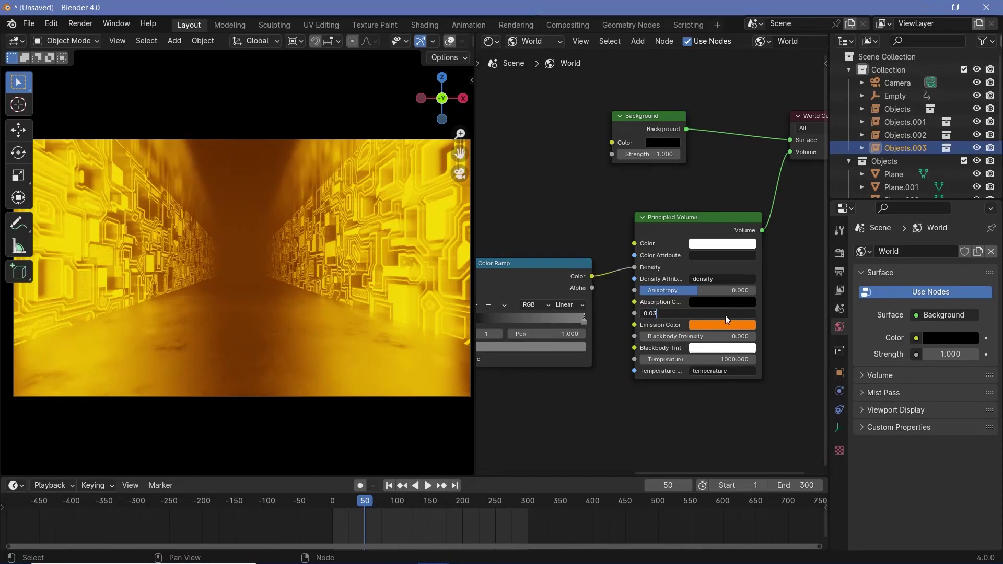
pyautogui.press('Return')
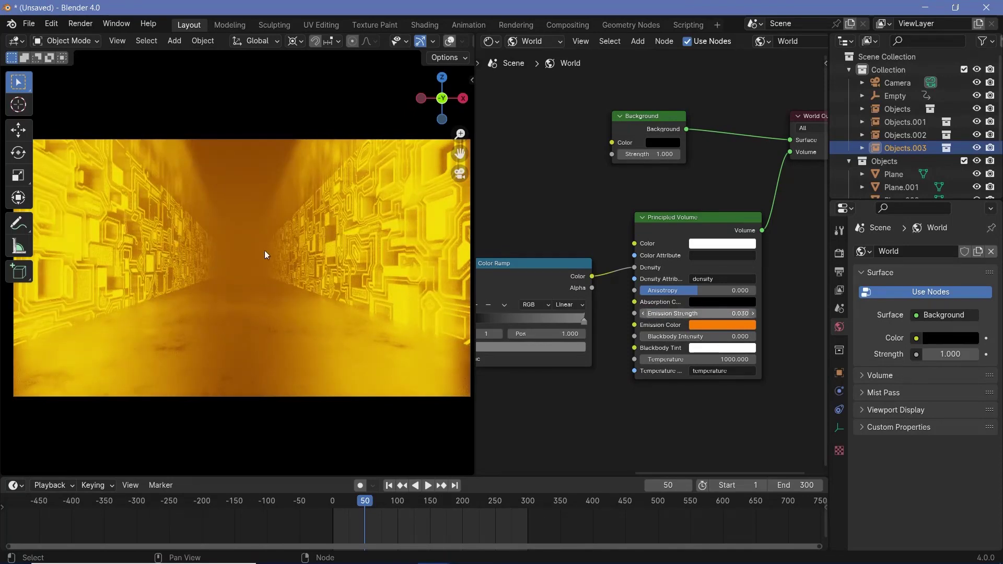
# Step: Set the Principled Volume's Emission Strength to 0.02
pyautogui.click(716, 312)
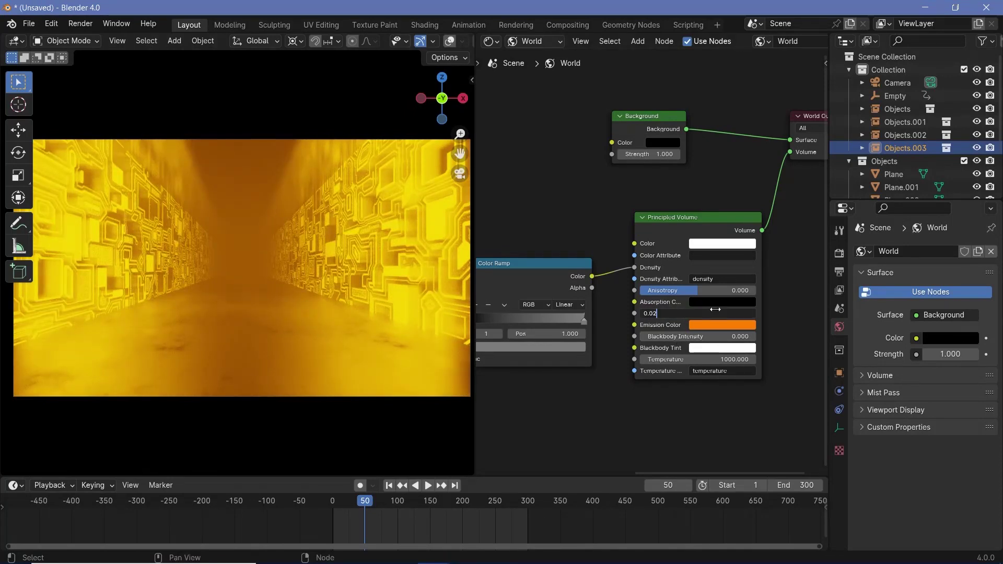
pyautogui.write('0.02')
pyautogui.press('Return')
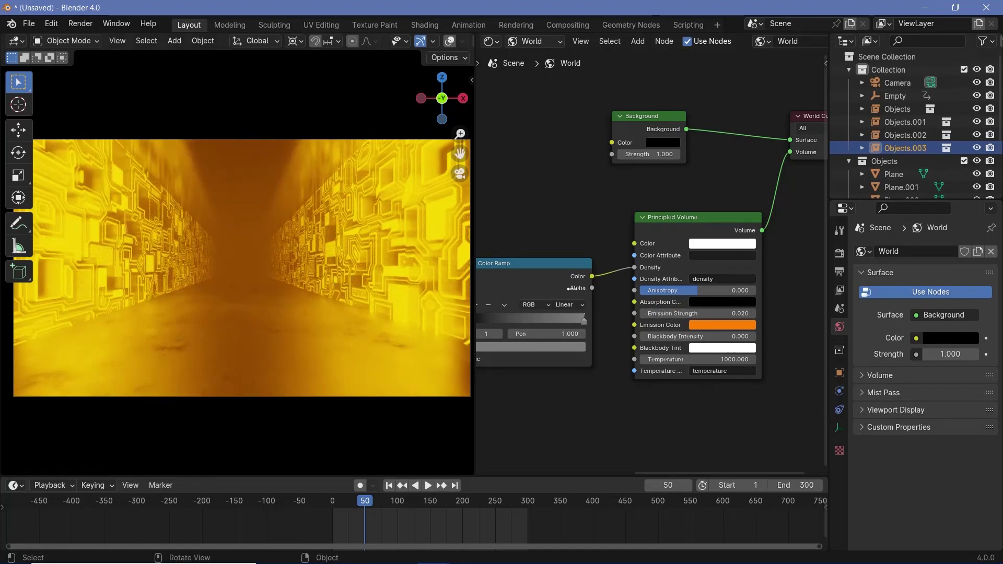
pyautogui.click(738, 329)
# Step: Show the Scifipanel material of the wall panel Plane.002 in the shader editor and try a Voronoi Texture W of 0.73
pyautogui.click(550, 40)
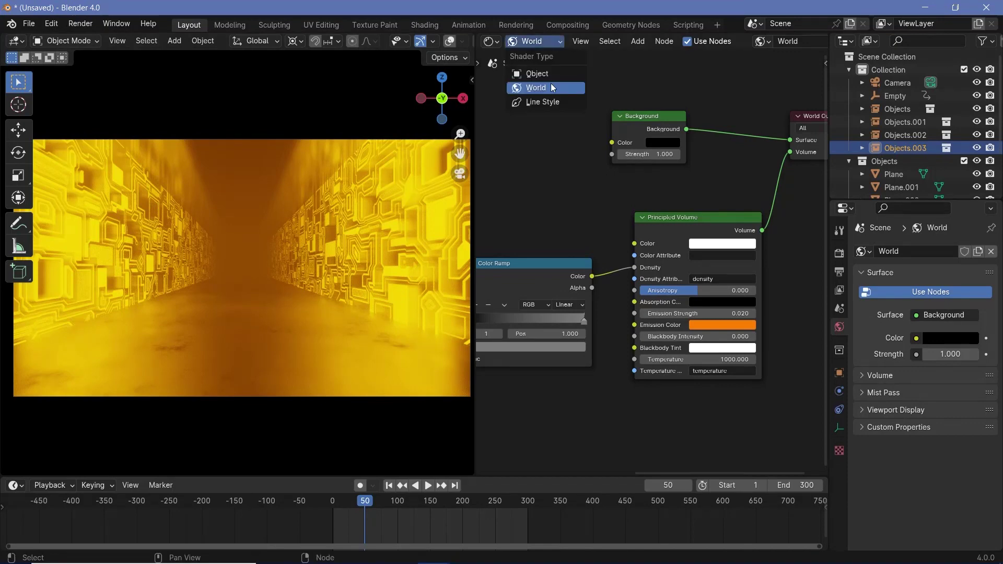
pyautogui.click(551, 77)
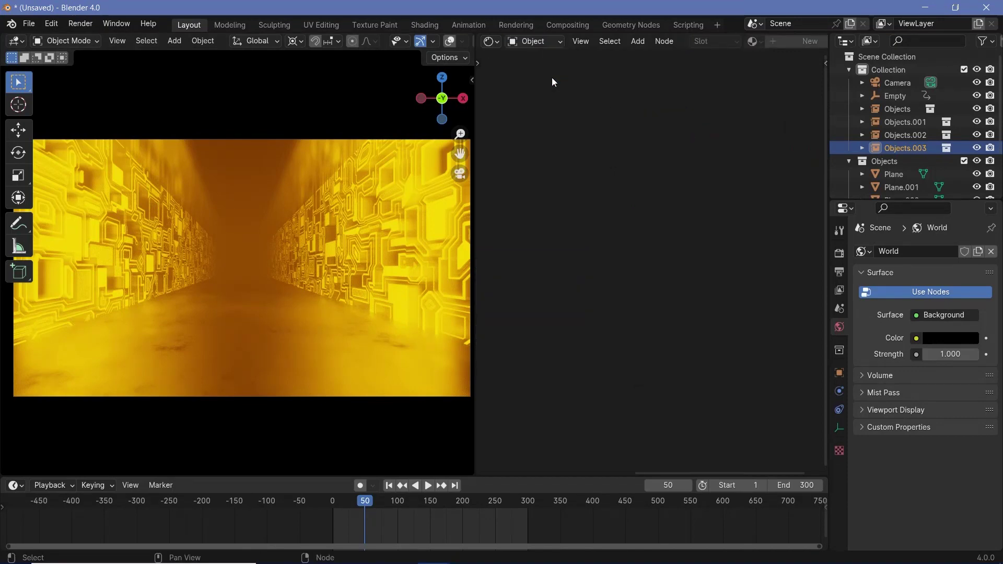
pyautogui.click(341, 249)
pyautogui.moveTo(653, 213); pyautogui.dragTo(813, 273, button='middle')
pyautogui.click(503, 153)
pyautogui.moveTo(504, 152); pyautogui.dragTo(606, 159, button='middle')
pyautogui.moveTo(616, 267); pyautogui.dragTo(696, 267)
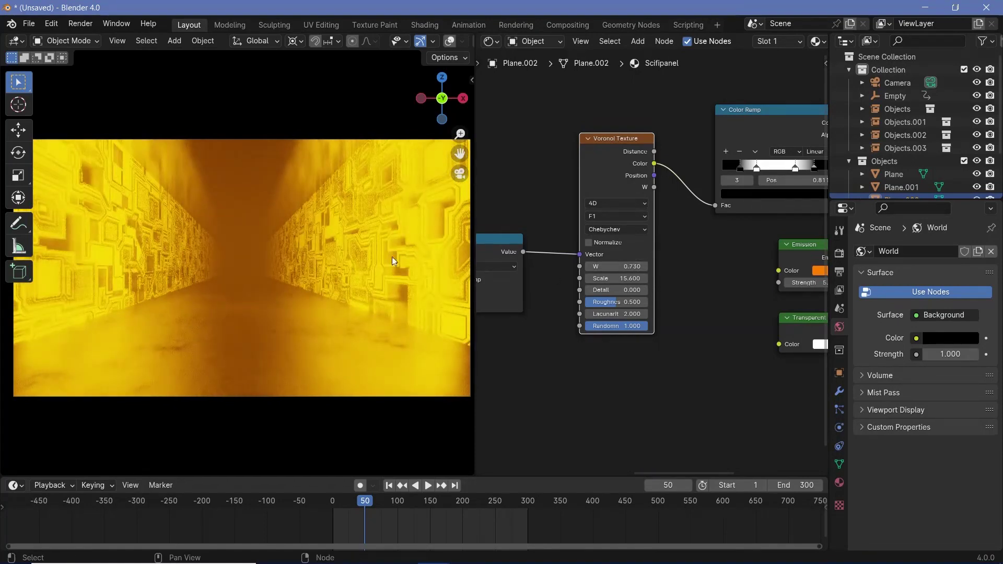
# Step: Set the Voronoi Texture's W to 0 and keyframe it at frames 0 and 300
pyautogui.click(331, 506)
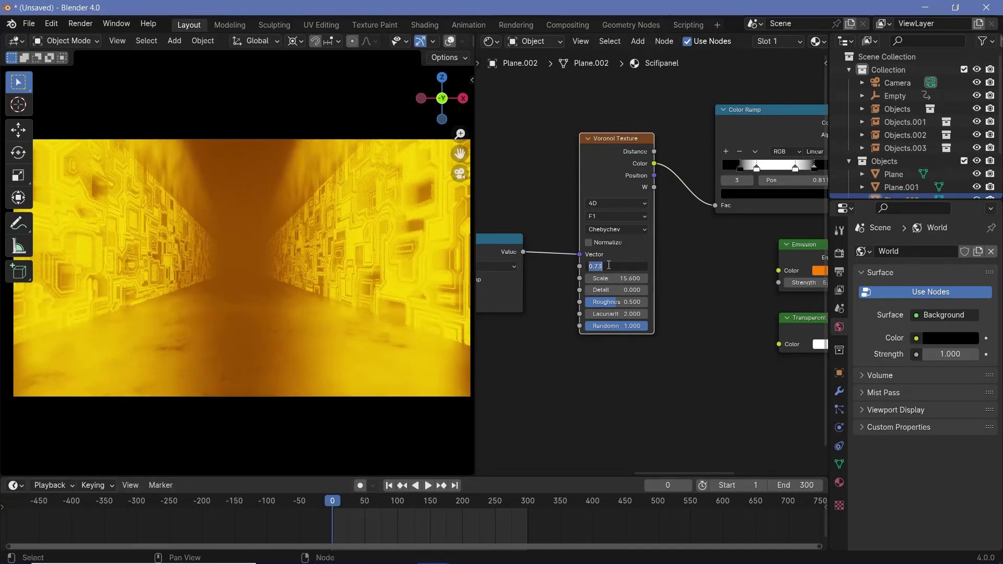
pyautogui.press('Return')
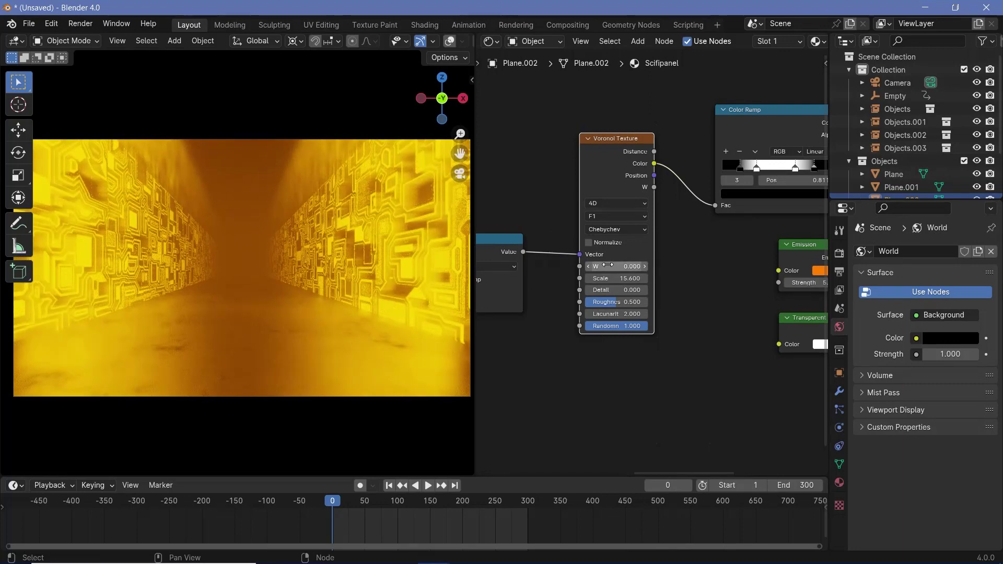
pyautogui.press('i')
pyautogui.click(528, 503)
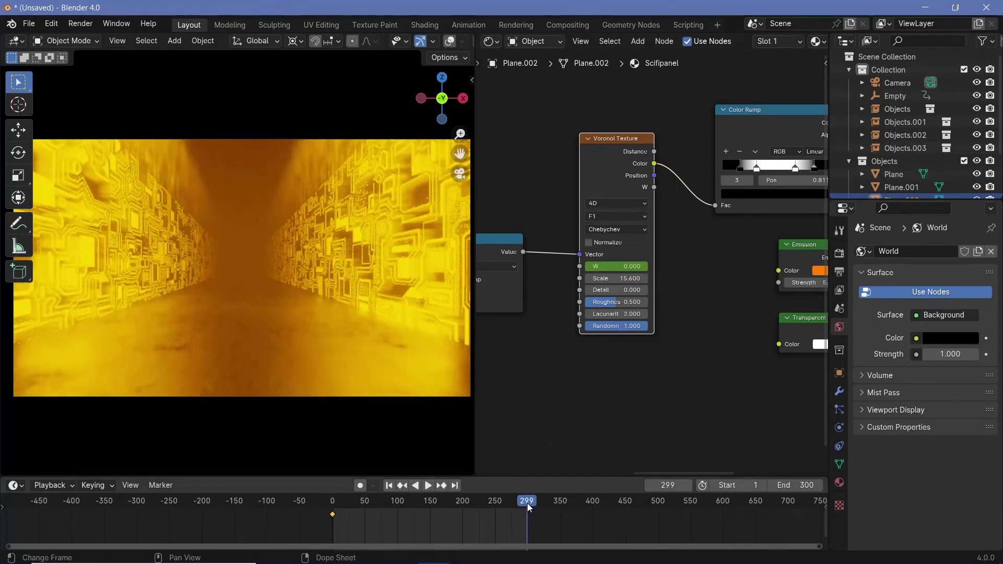
pyautogui.press('Right')
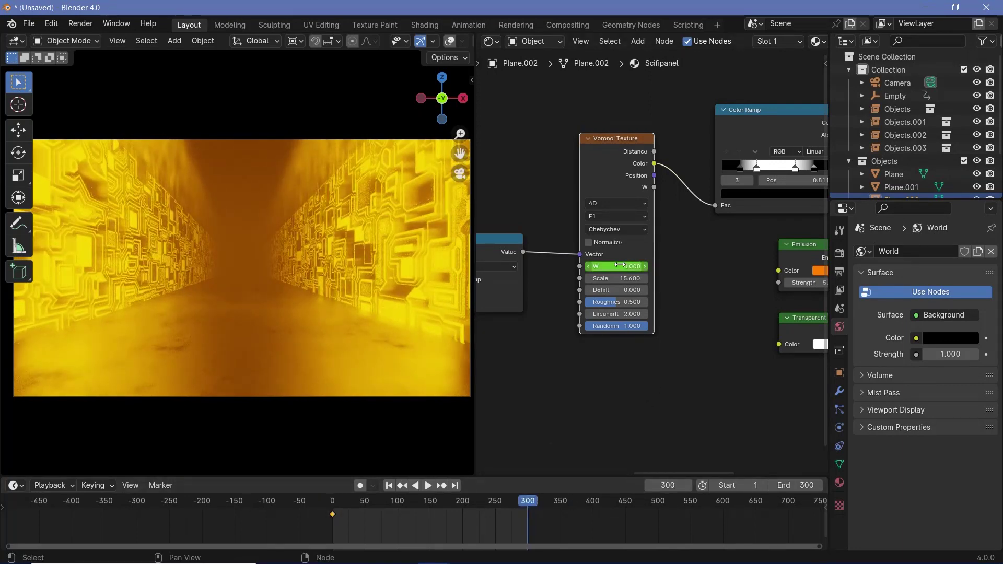
pyautogui.press('i')
# Step: Keyframe the Voronoi Texture's W at 1 on frame 150 and set the keyframe interpolation to Linear
pyautogui.click(430, 503)
pyautogui.click(615, 268)
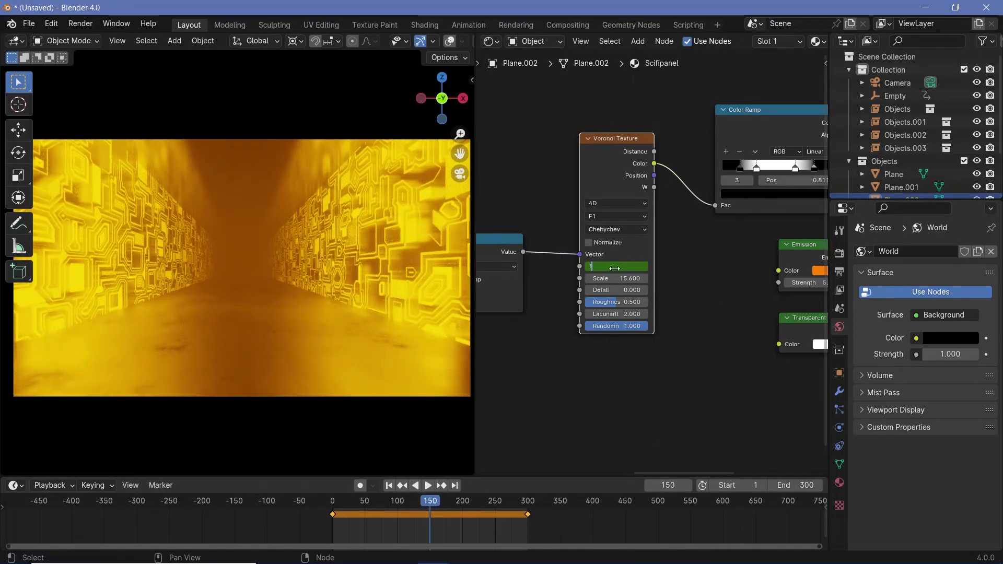
pyautogui.press('Return')
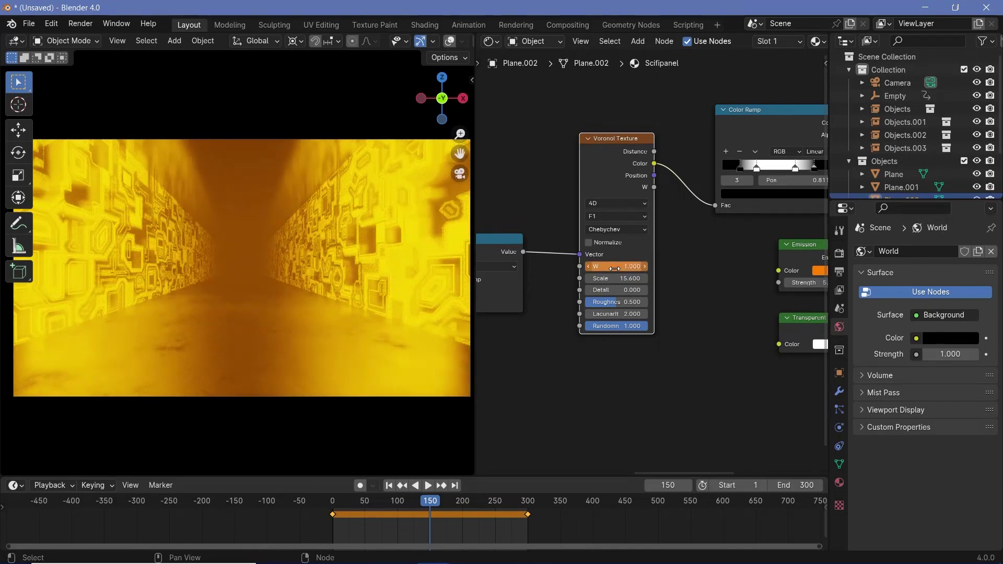
pyautogui.press('i')
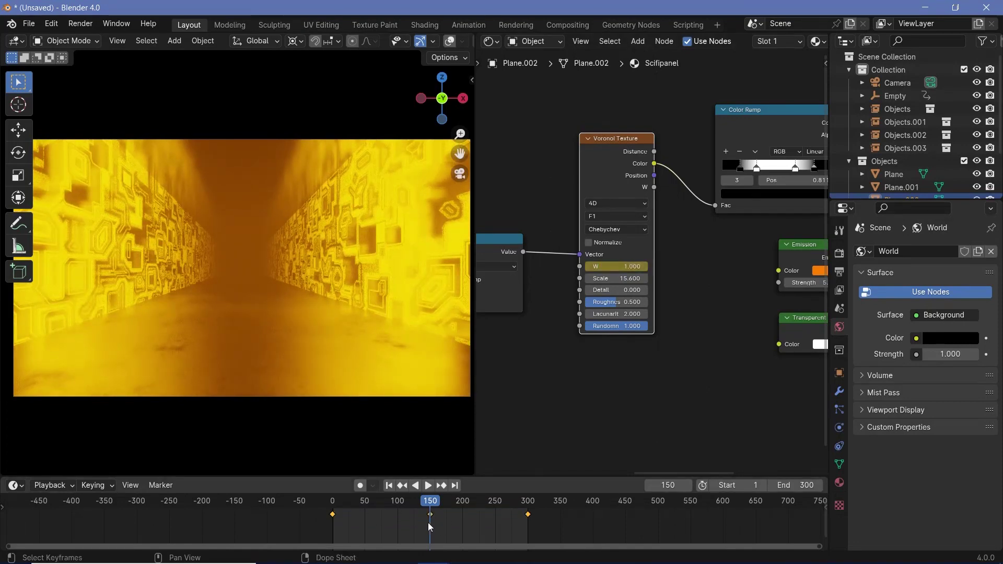
pyautogui.press('t')
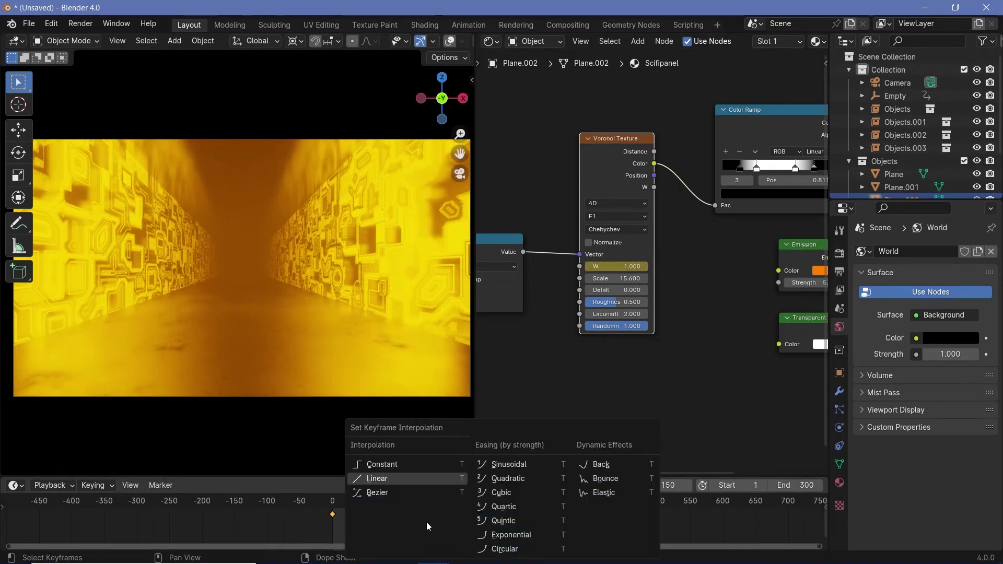
pyautogui.click(376, 479)
# Step: Play the animation from frame 0 with the playback sync set to Frame Dropping, and stop it after checking
pyautogui.click(333, 503)
pyautogui.press('space')
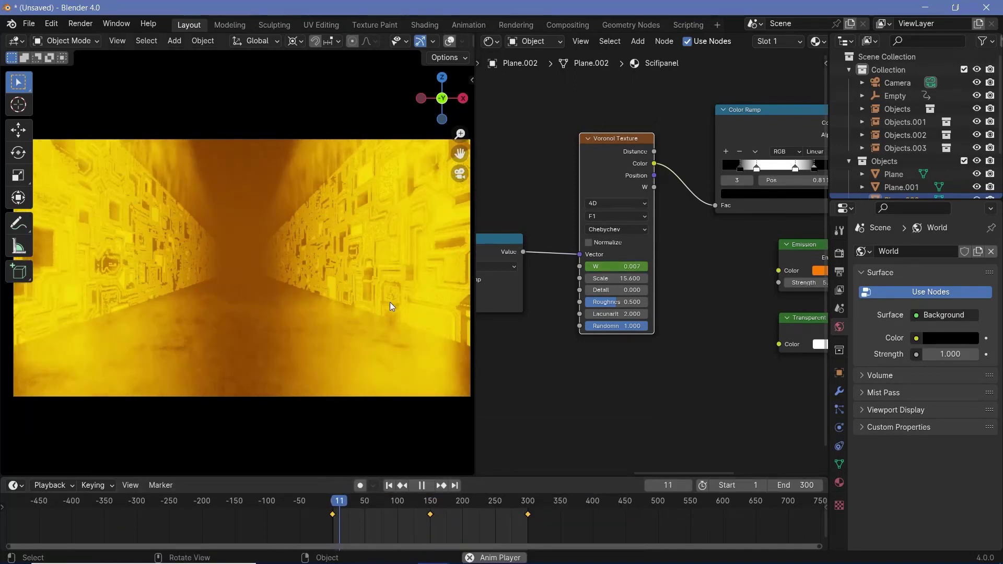
pyautogui.click(56, 486)
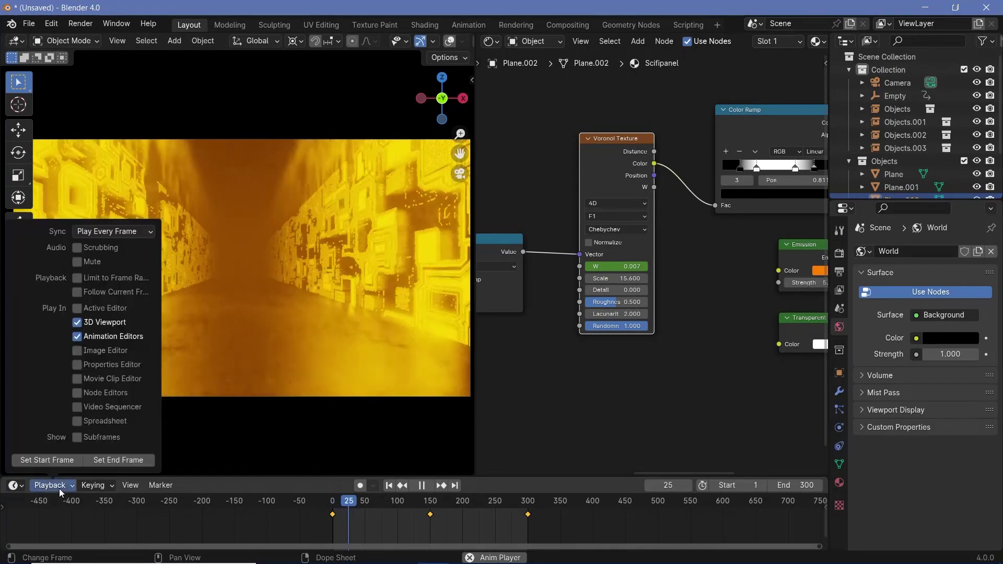
pyautogui.click(136, 231)
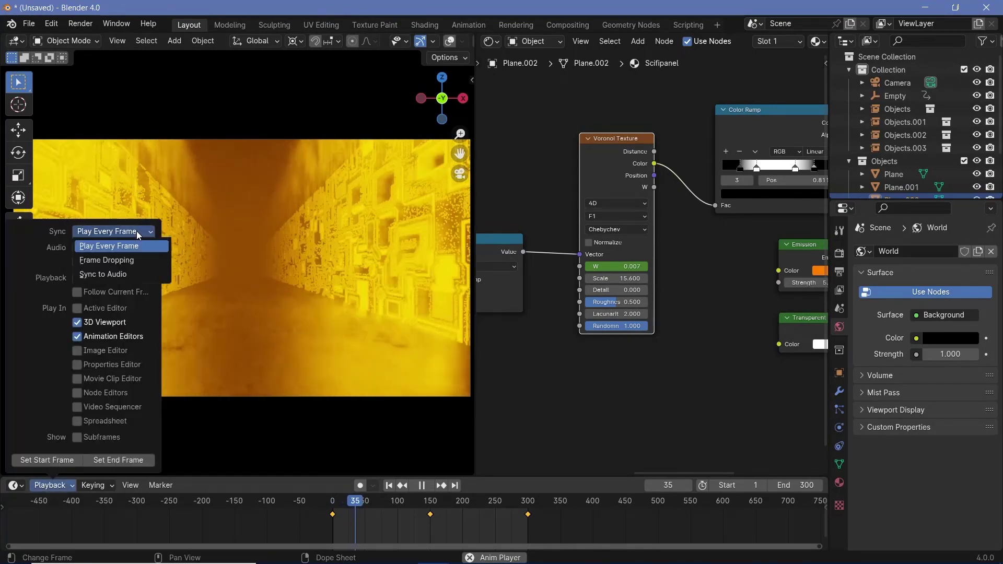
pyautogui.click(133, 262)
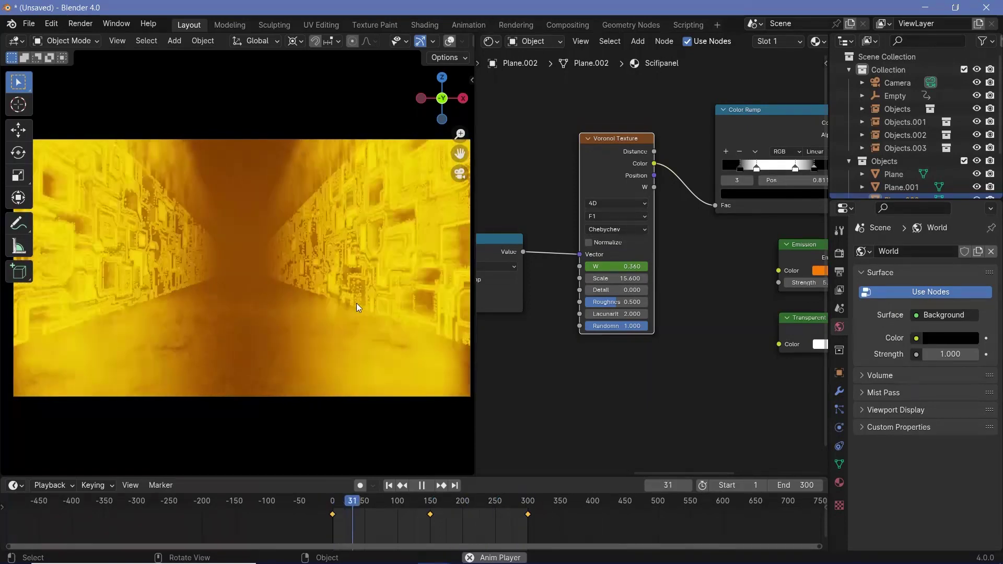
pyautogui.press('space')
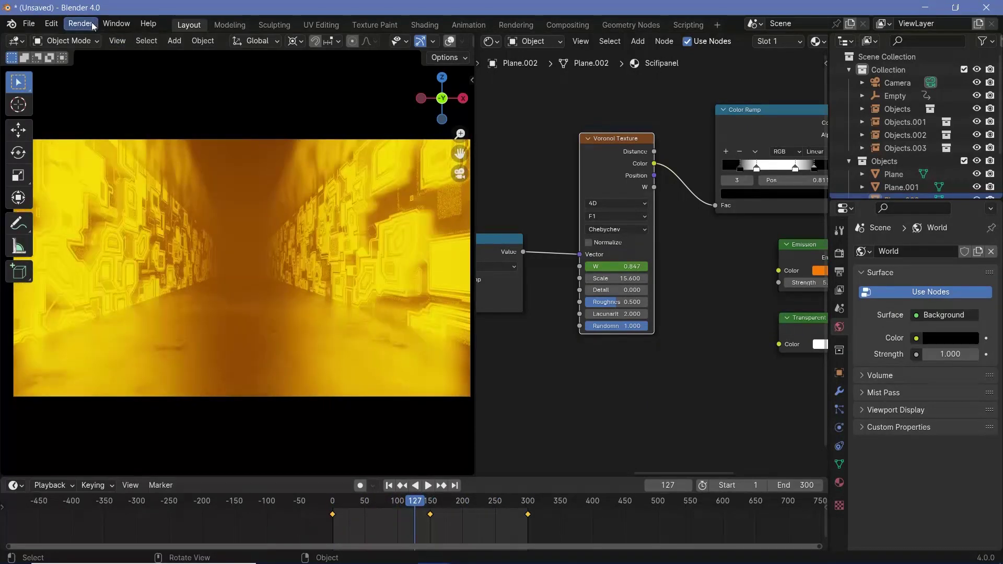
pyautogui.click(92, 23)
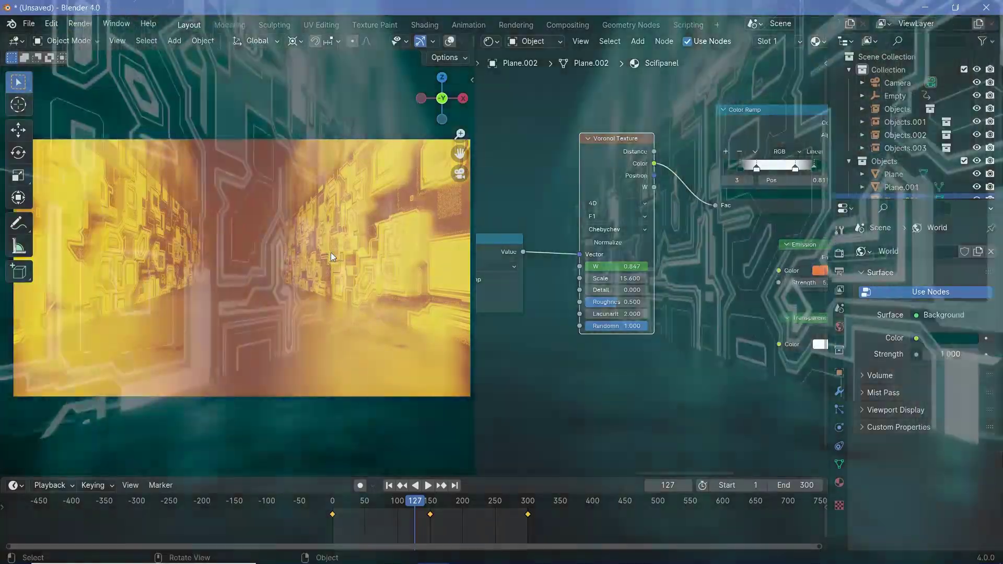